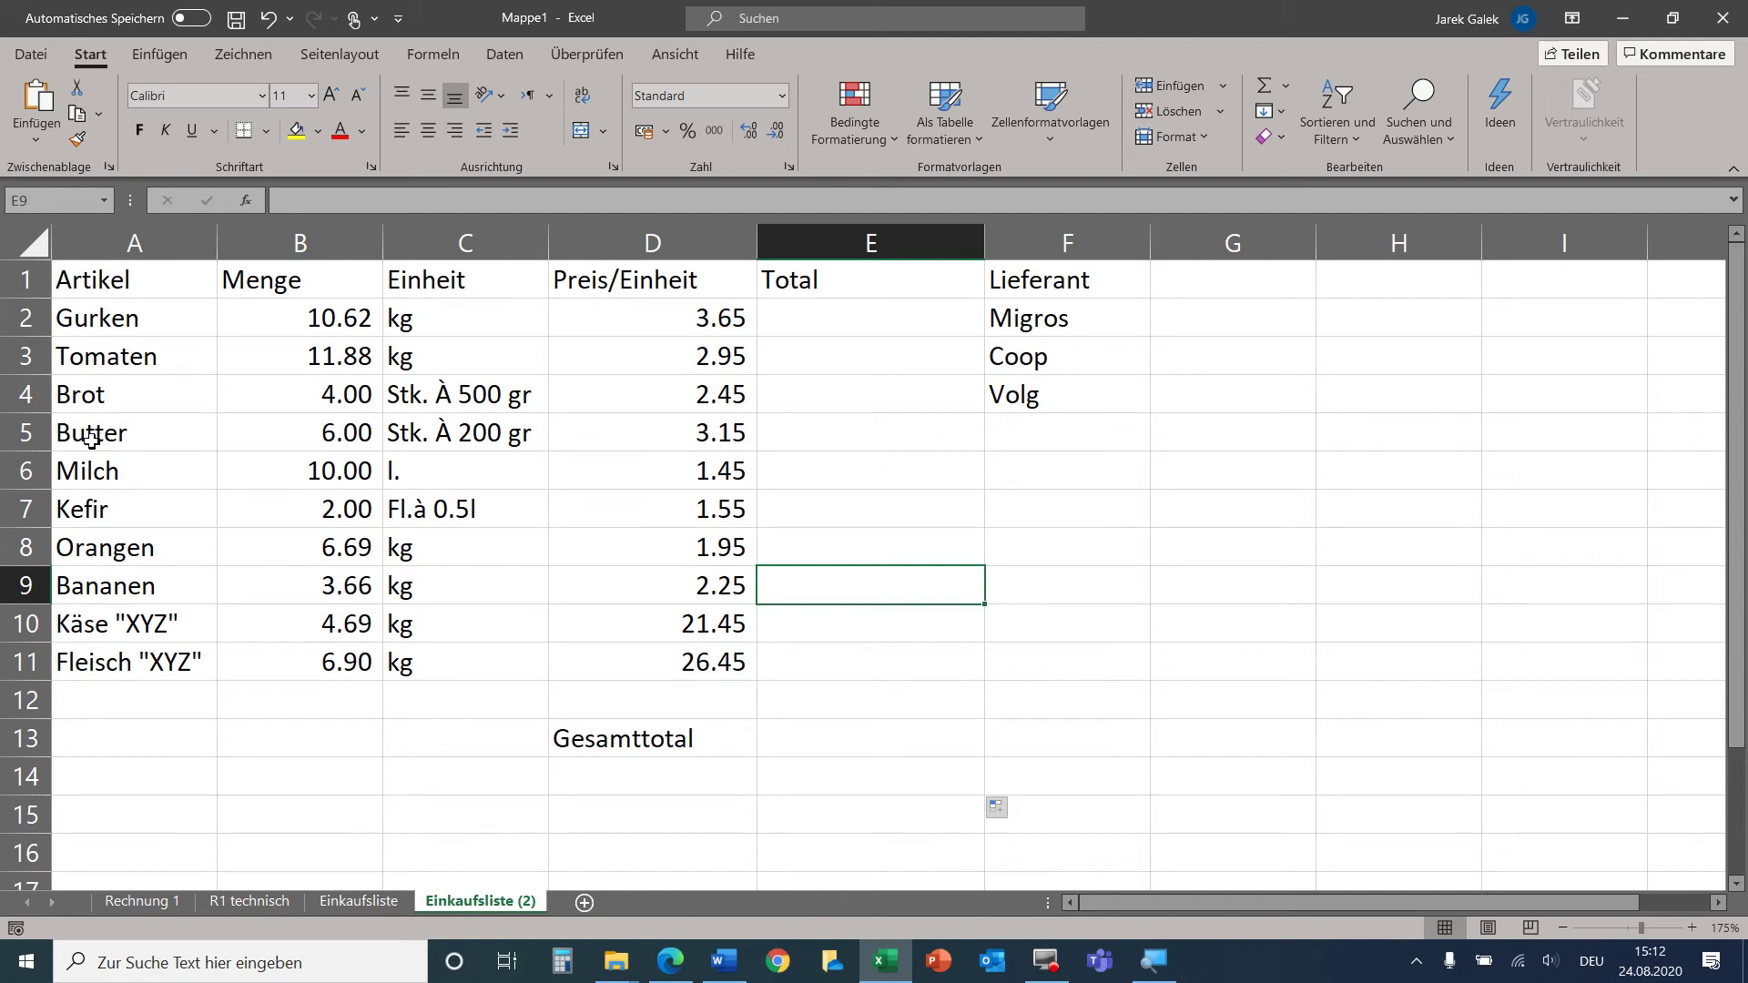
Review the Gurken row's quantity, unit and unit price.
left_click(93, 329)
left_click(321, 342)
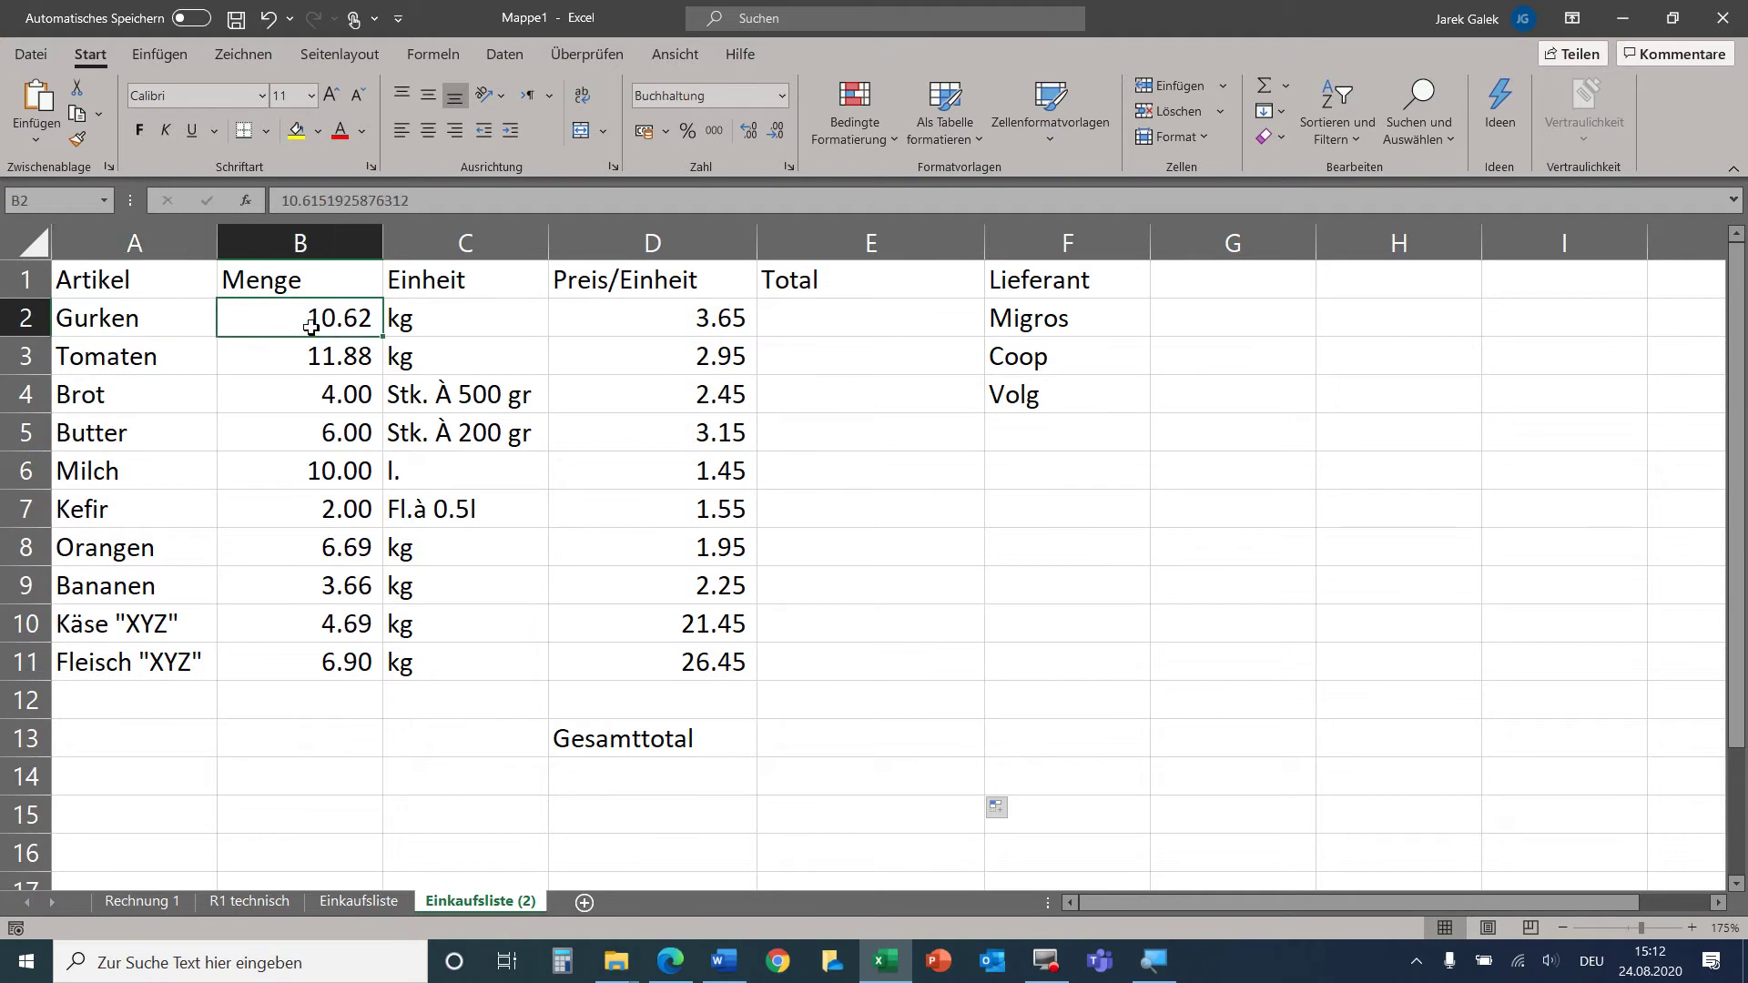
left_click(509, 330)
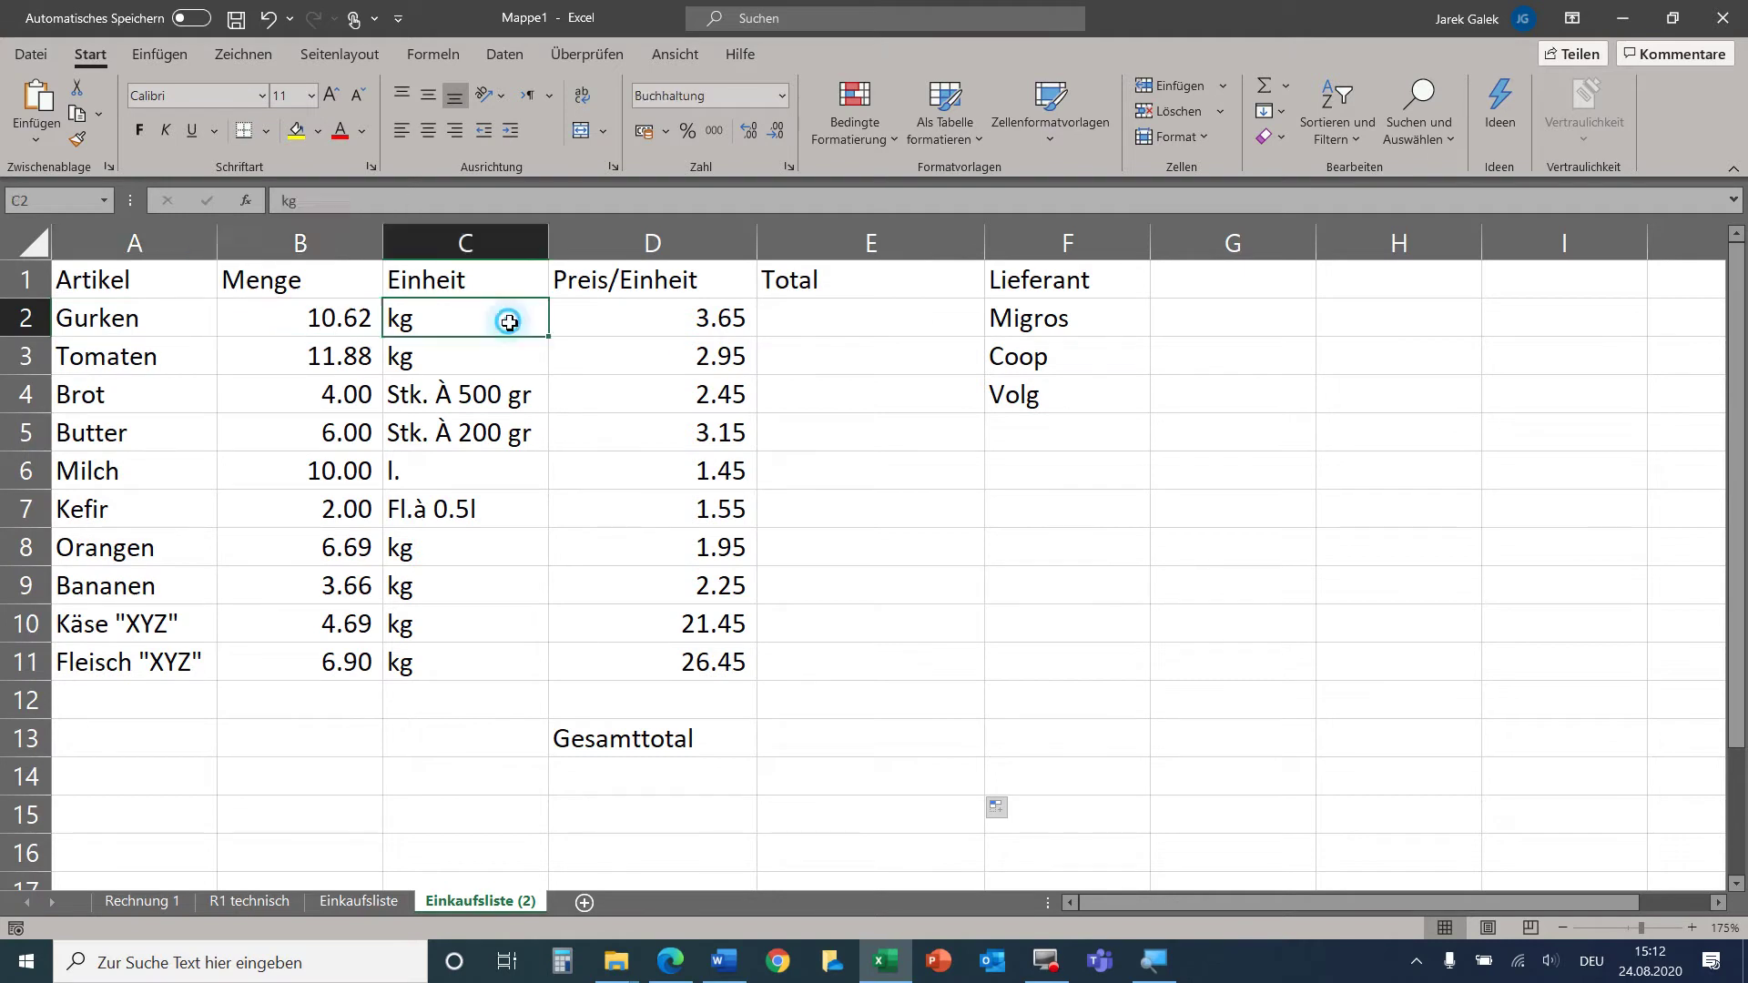
left_click(631, 328)
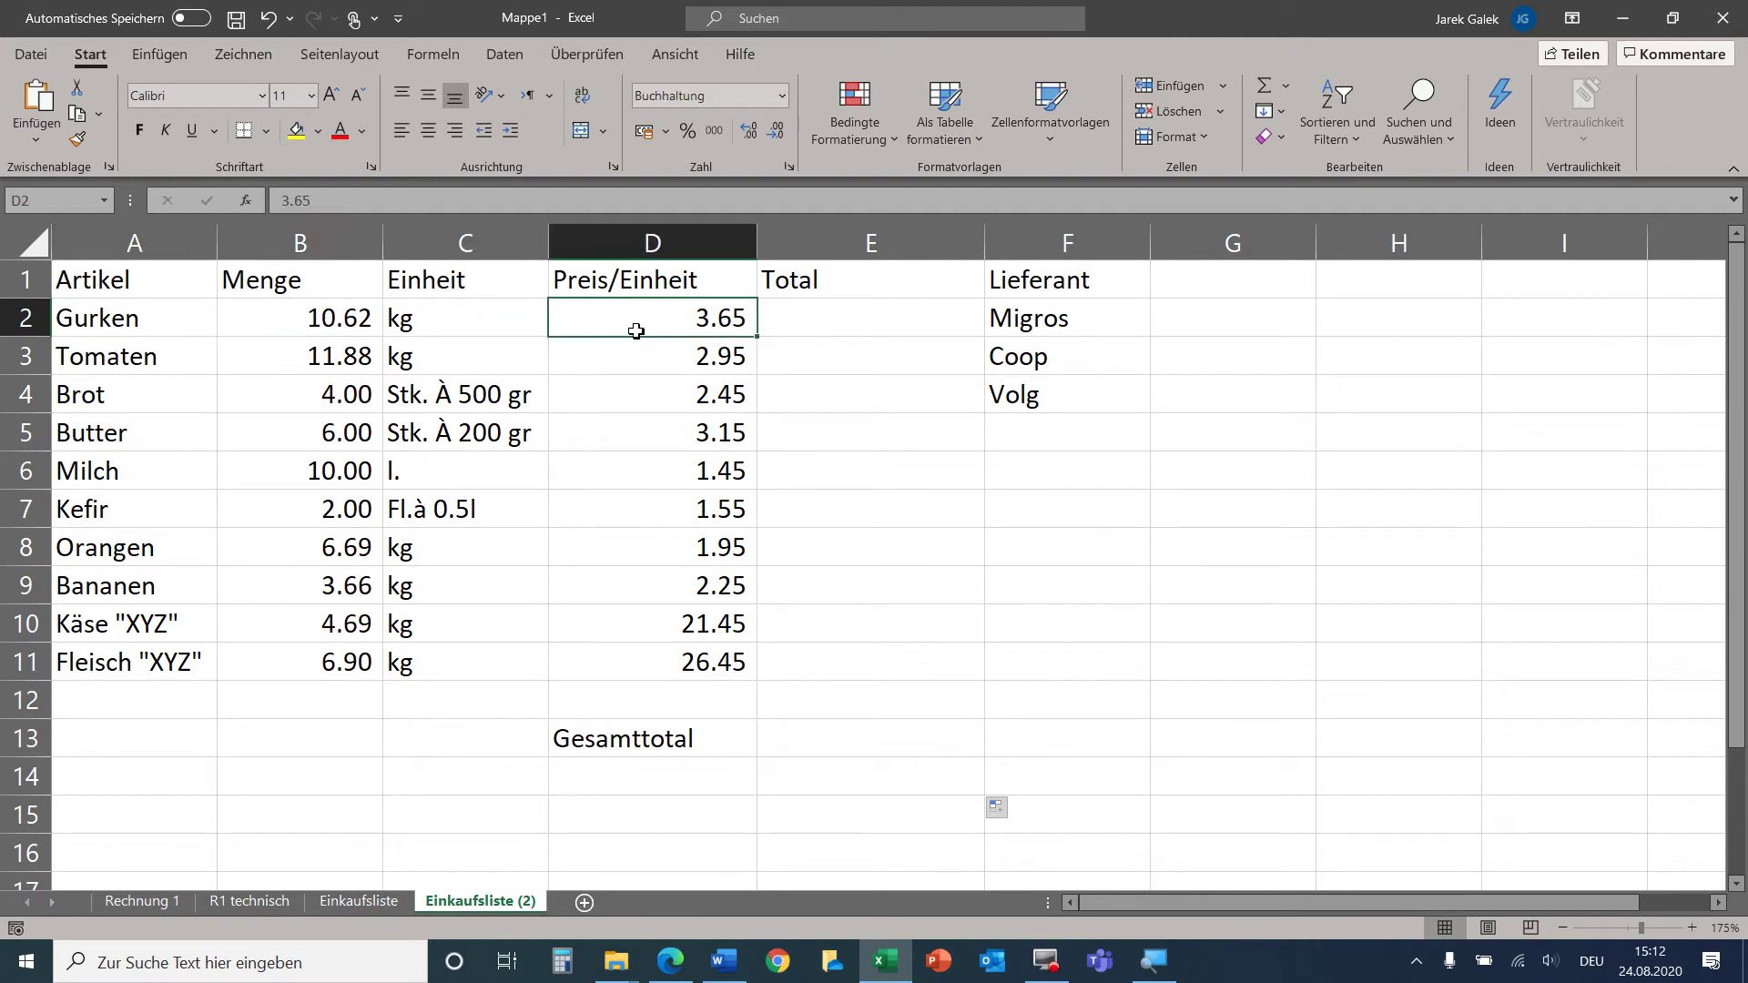
Enter =B2*D2 in E2 to get the Gurken total 38.74545294.
left_click(883, 325)
type("=")
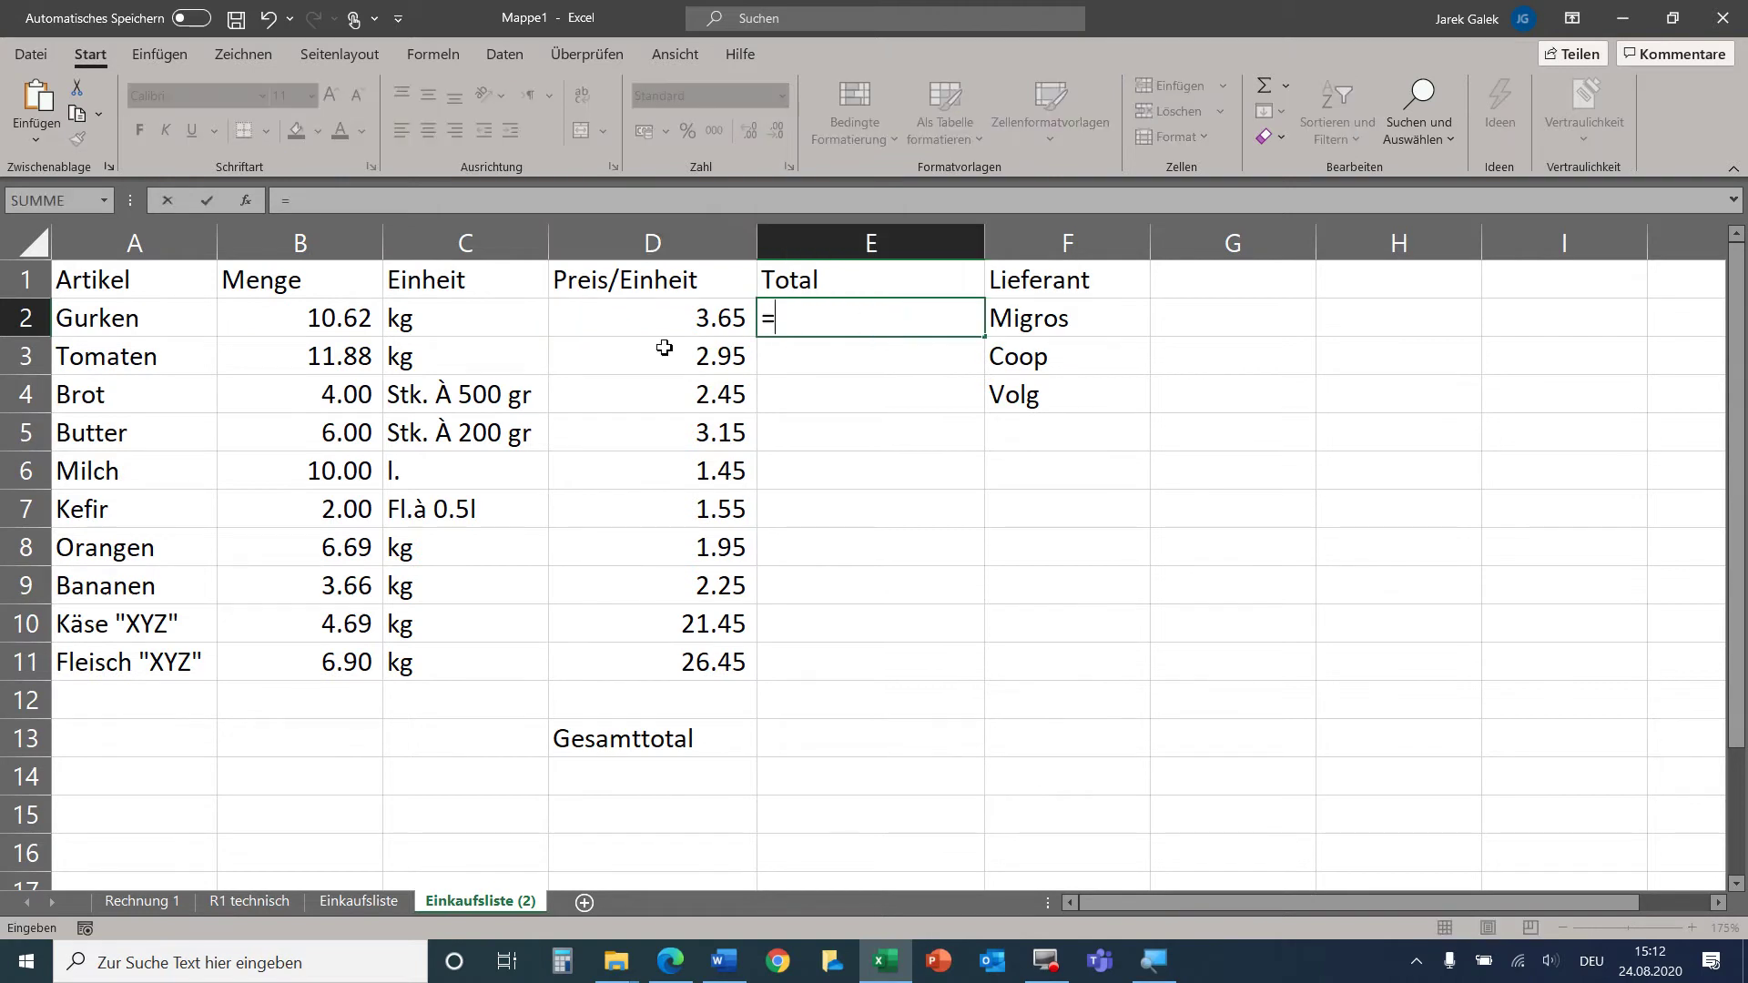
left_click(288, 314)
type("*")
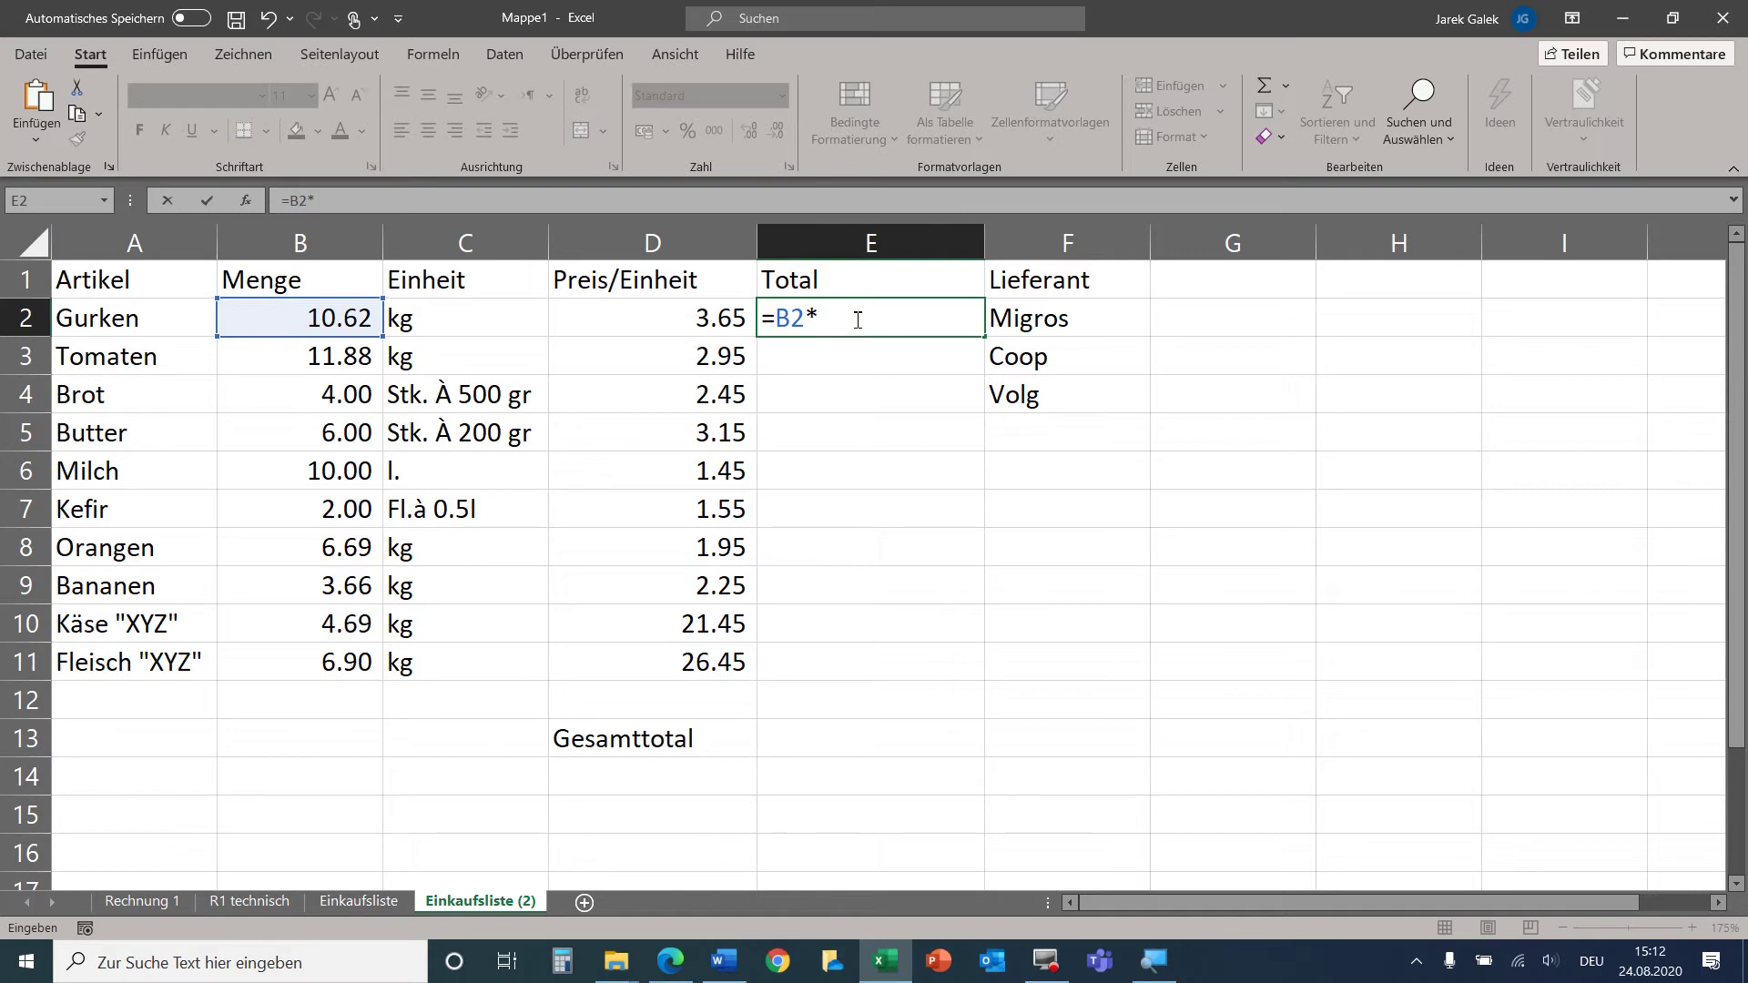
left_click(722, 317)
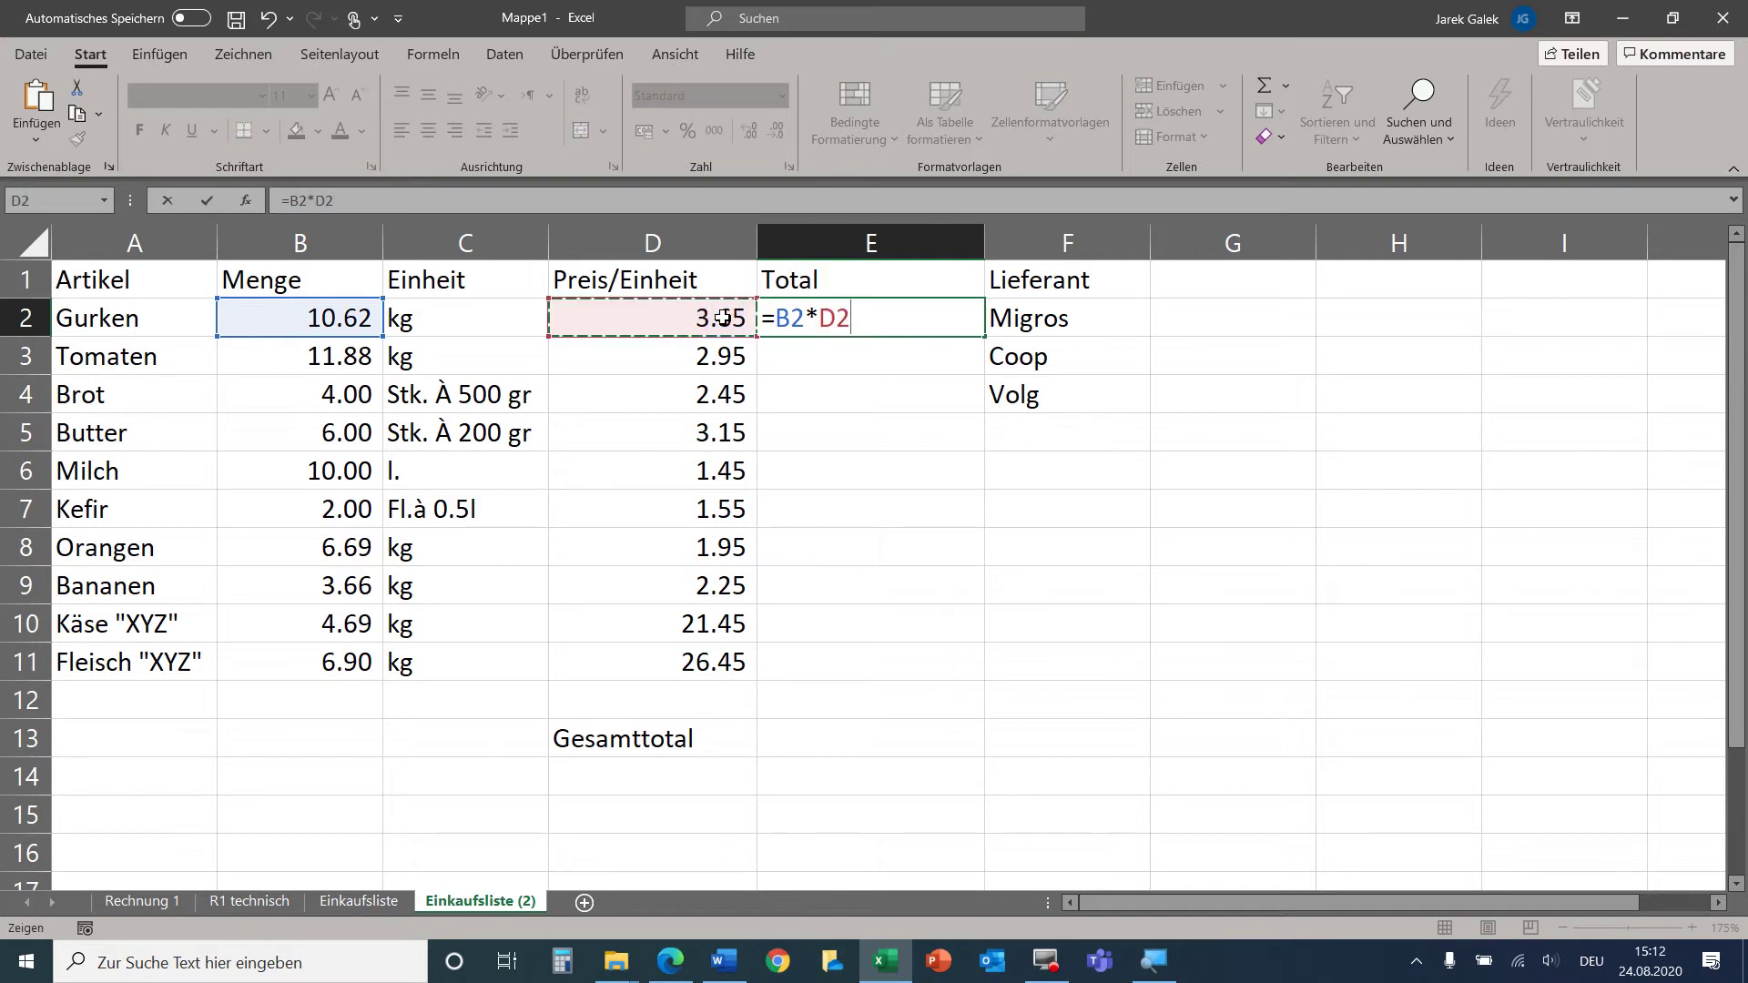
key("Return")
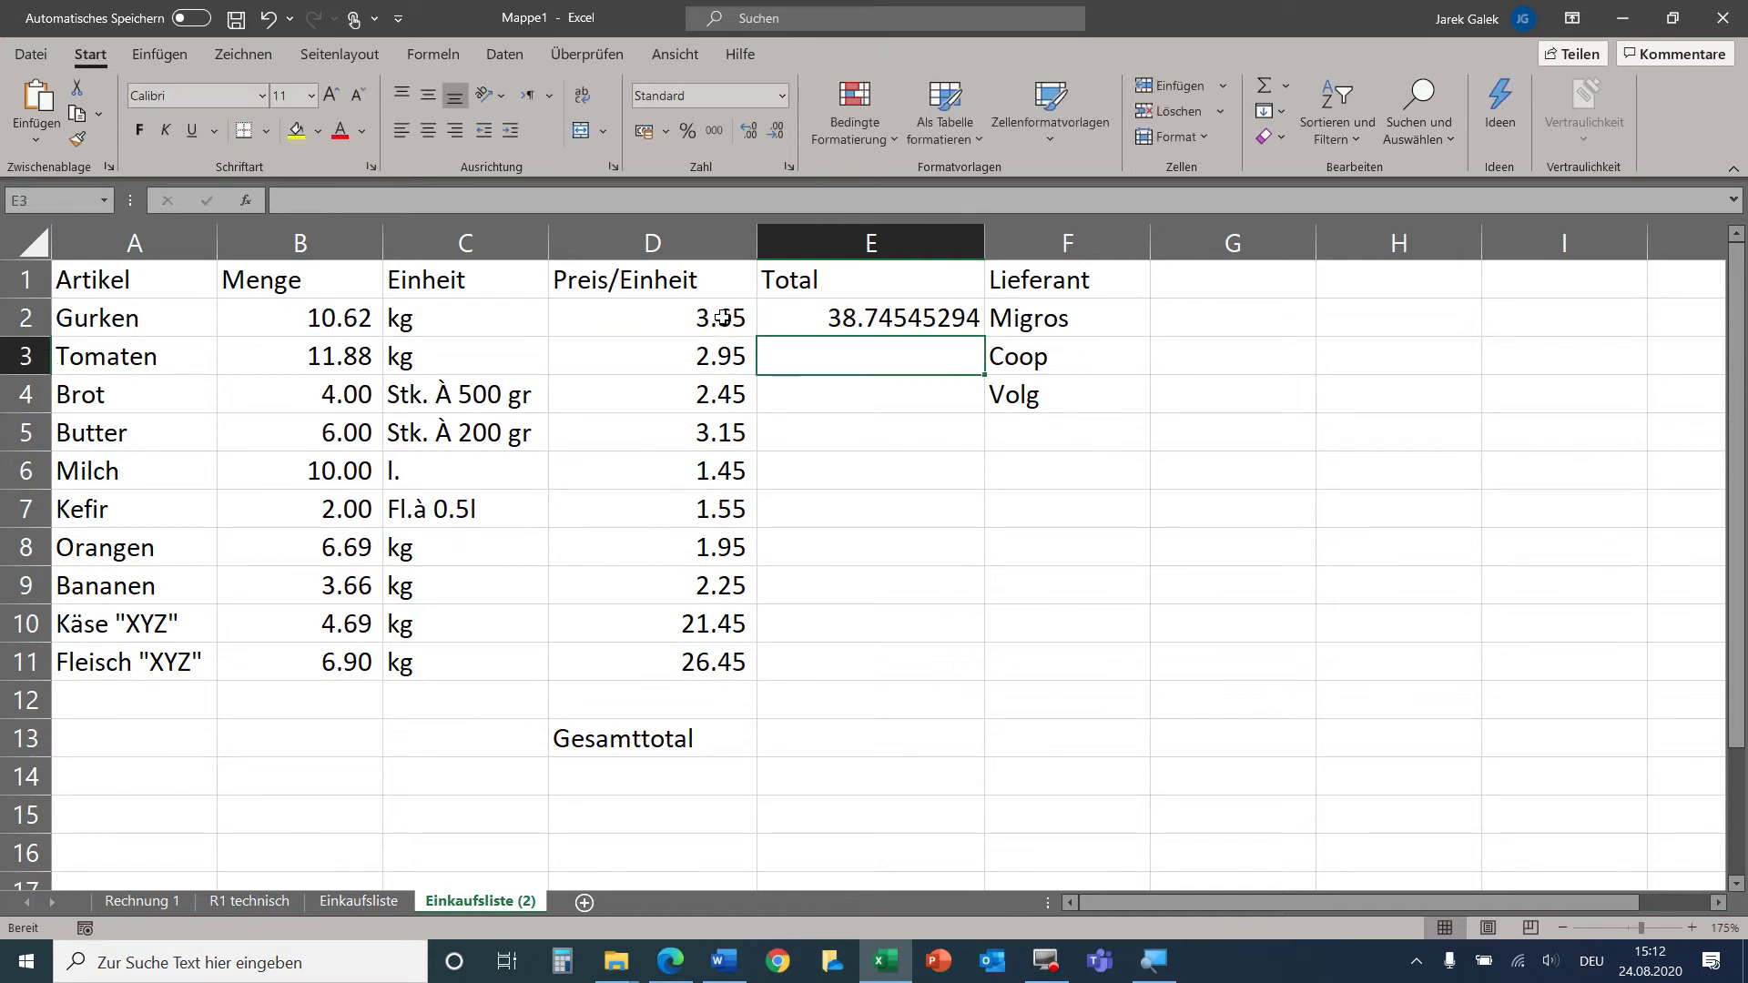
Fill the total formula down to E11 and show the totals with two decimals.
left_click(972, 319)
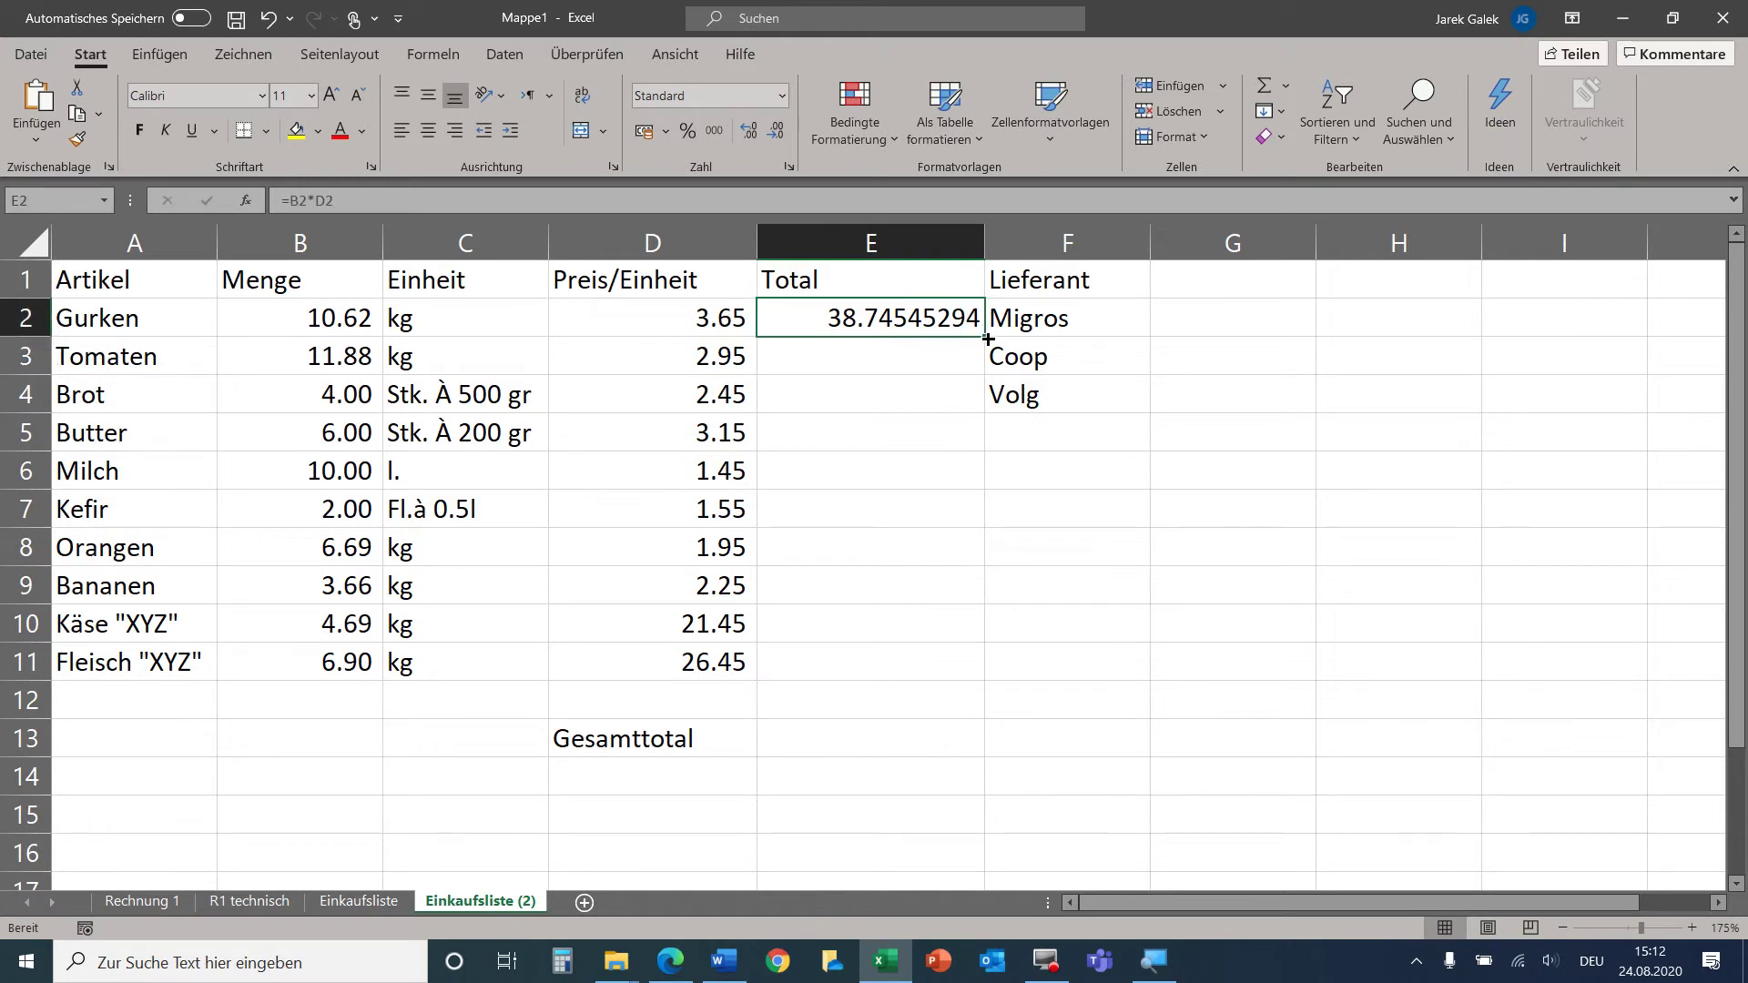
double_click(988, 339)
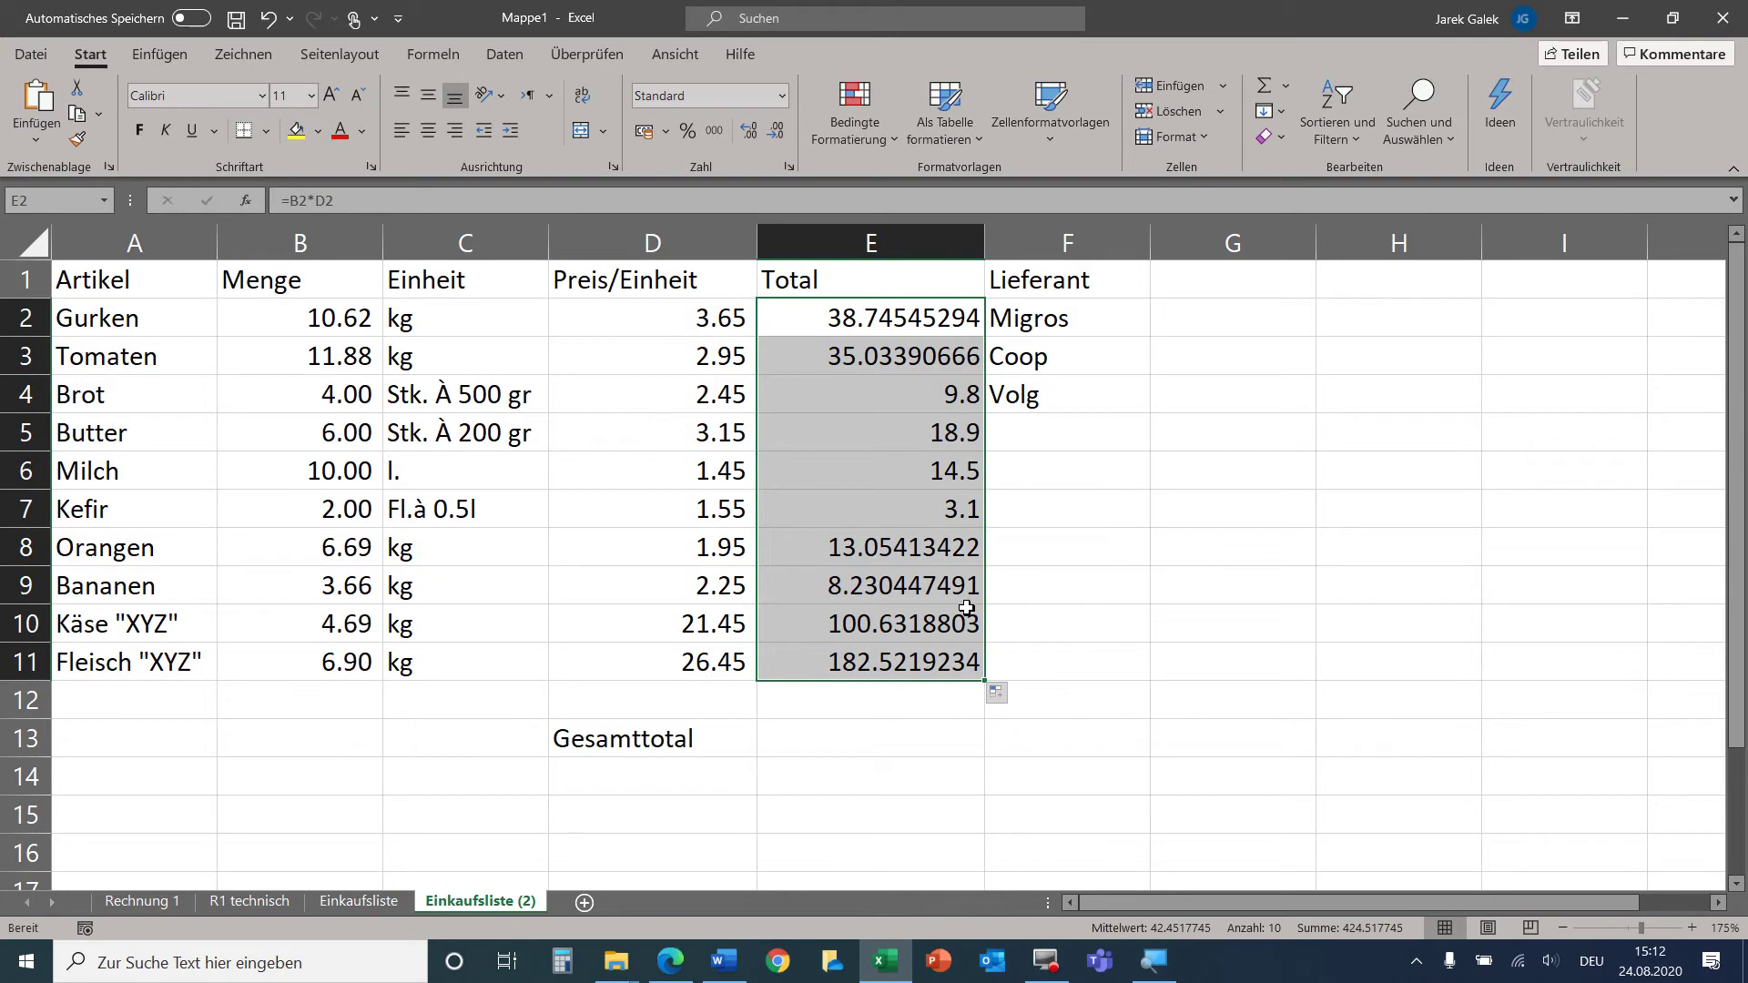
left_click(714, 133)
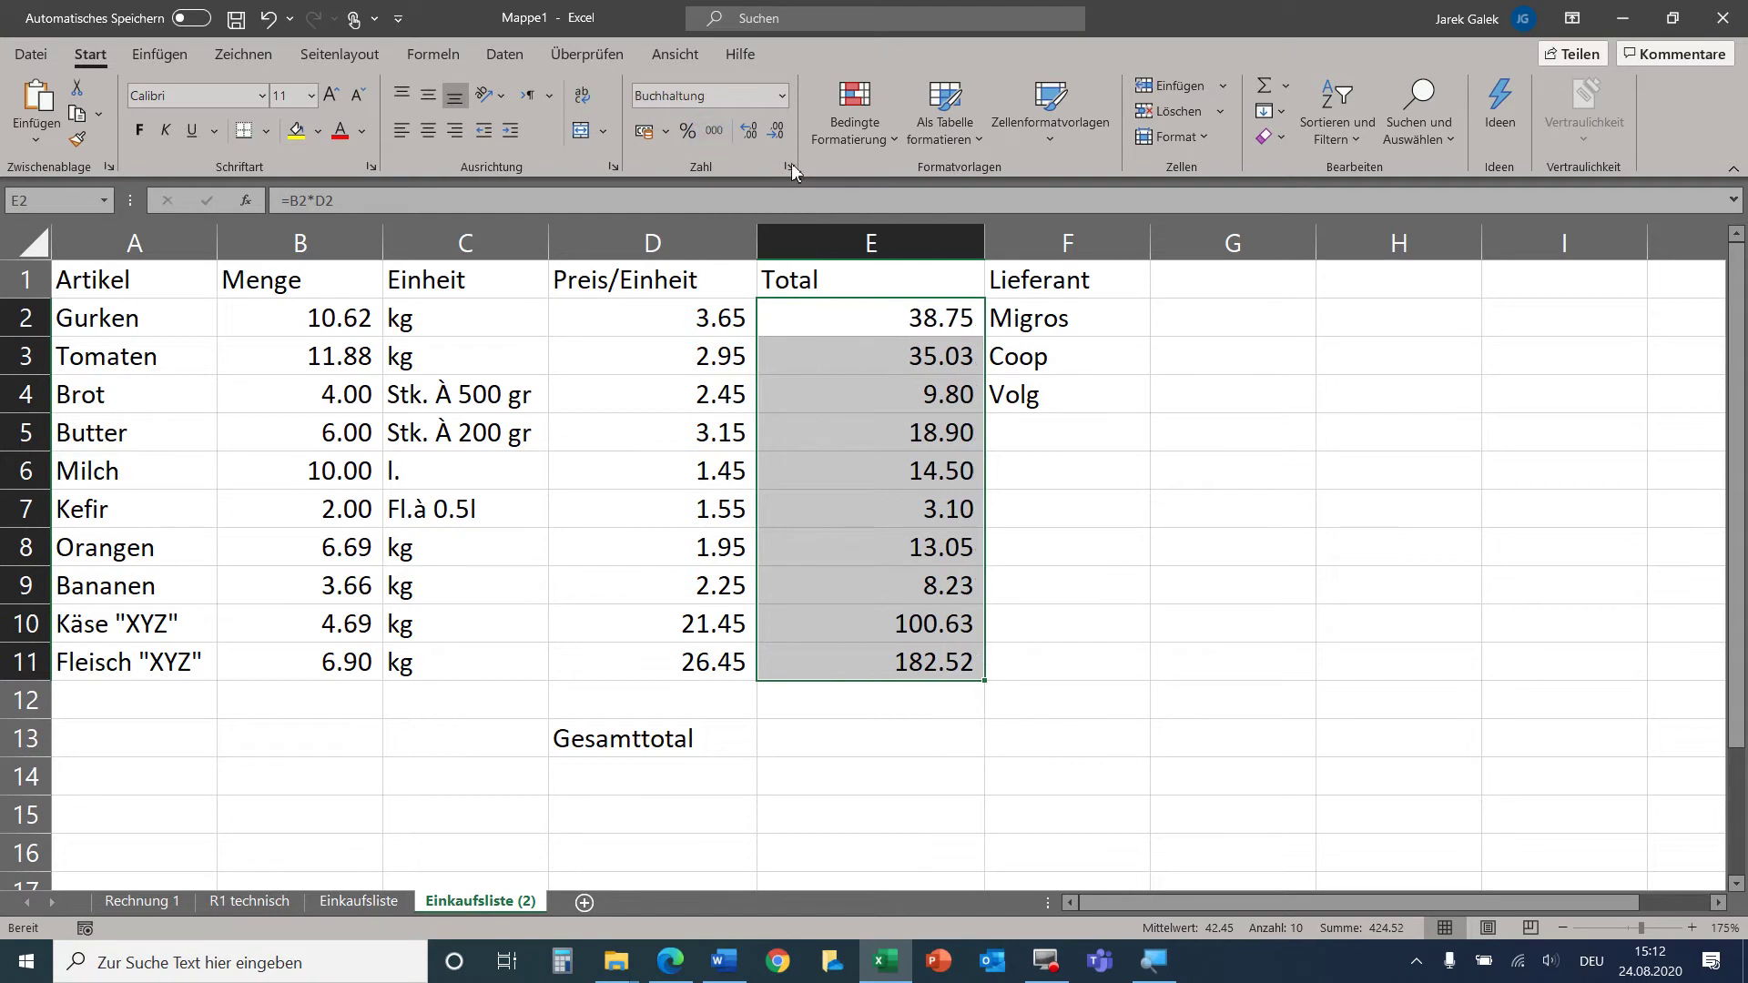
Repeat the Migros, Coop, Volg supplier pattern from F2:F4 down to row 11.
left_click_drag(1057, 316, 1077, 400)
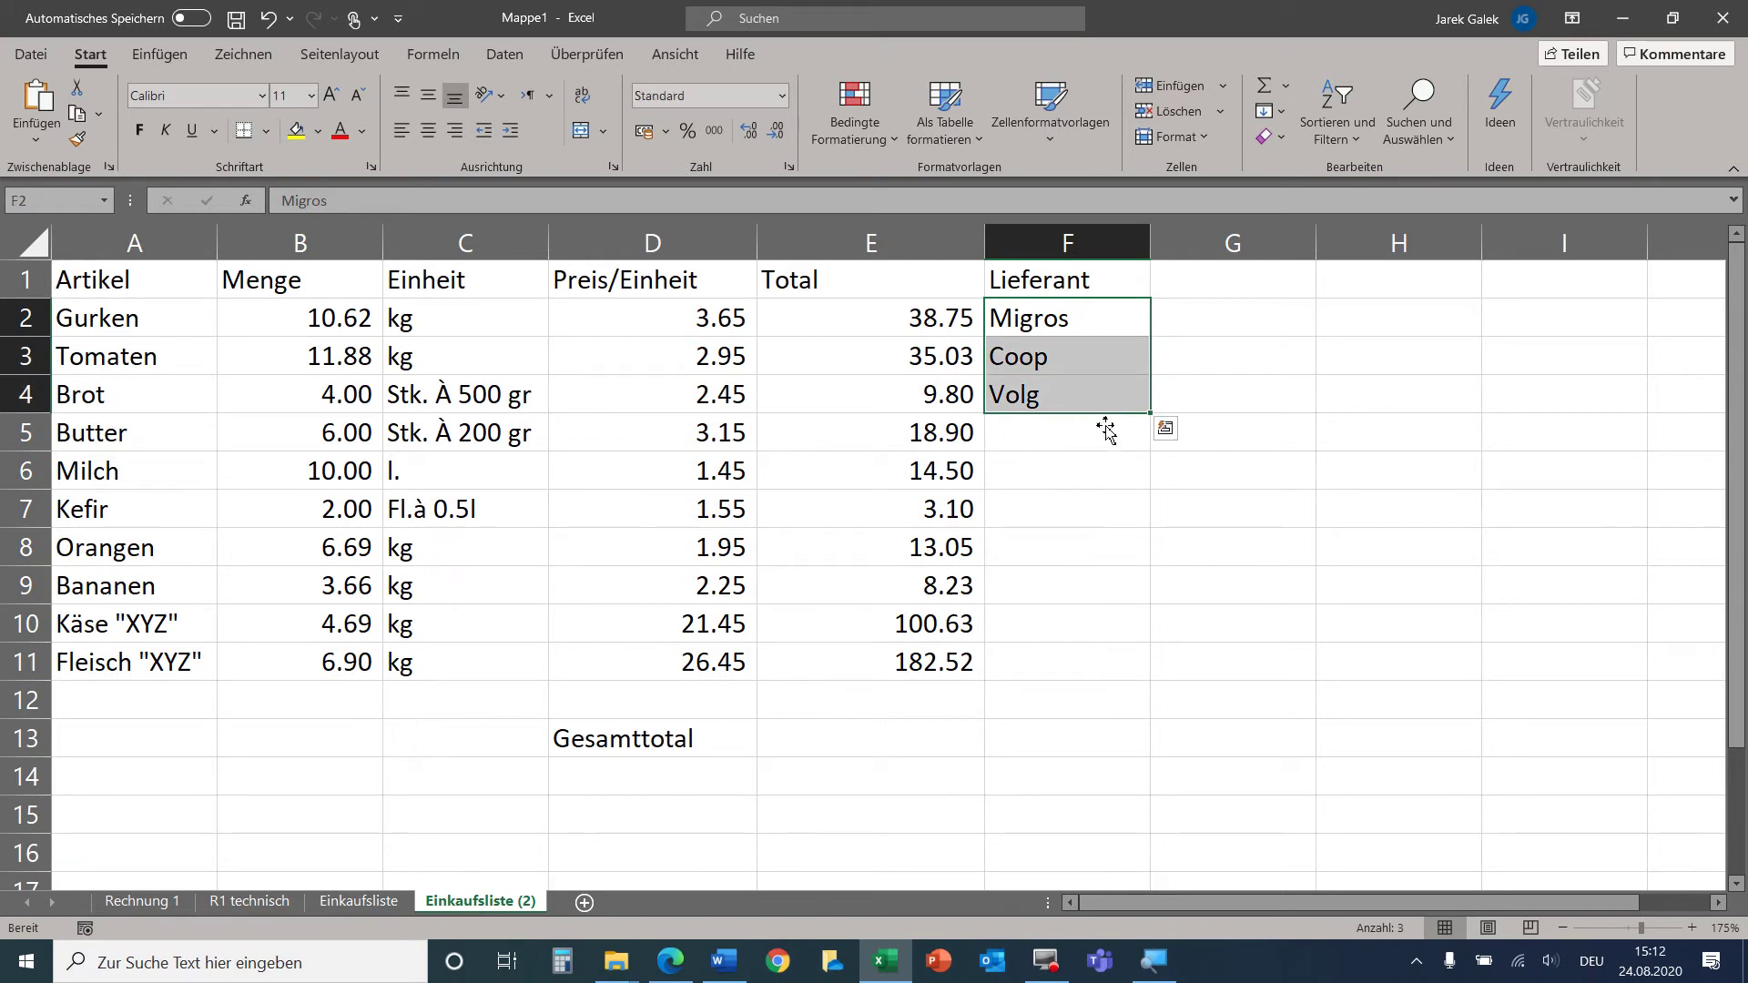
double_click(1154, 416)
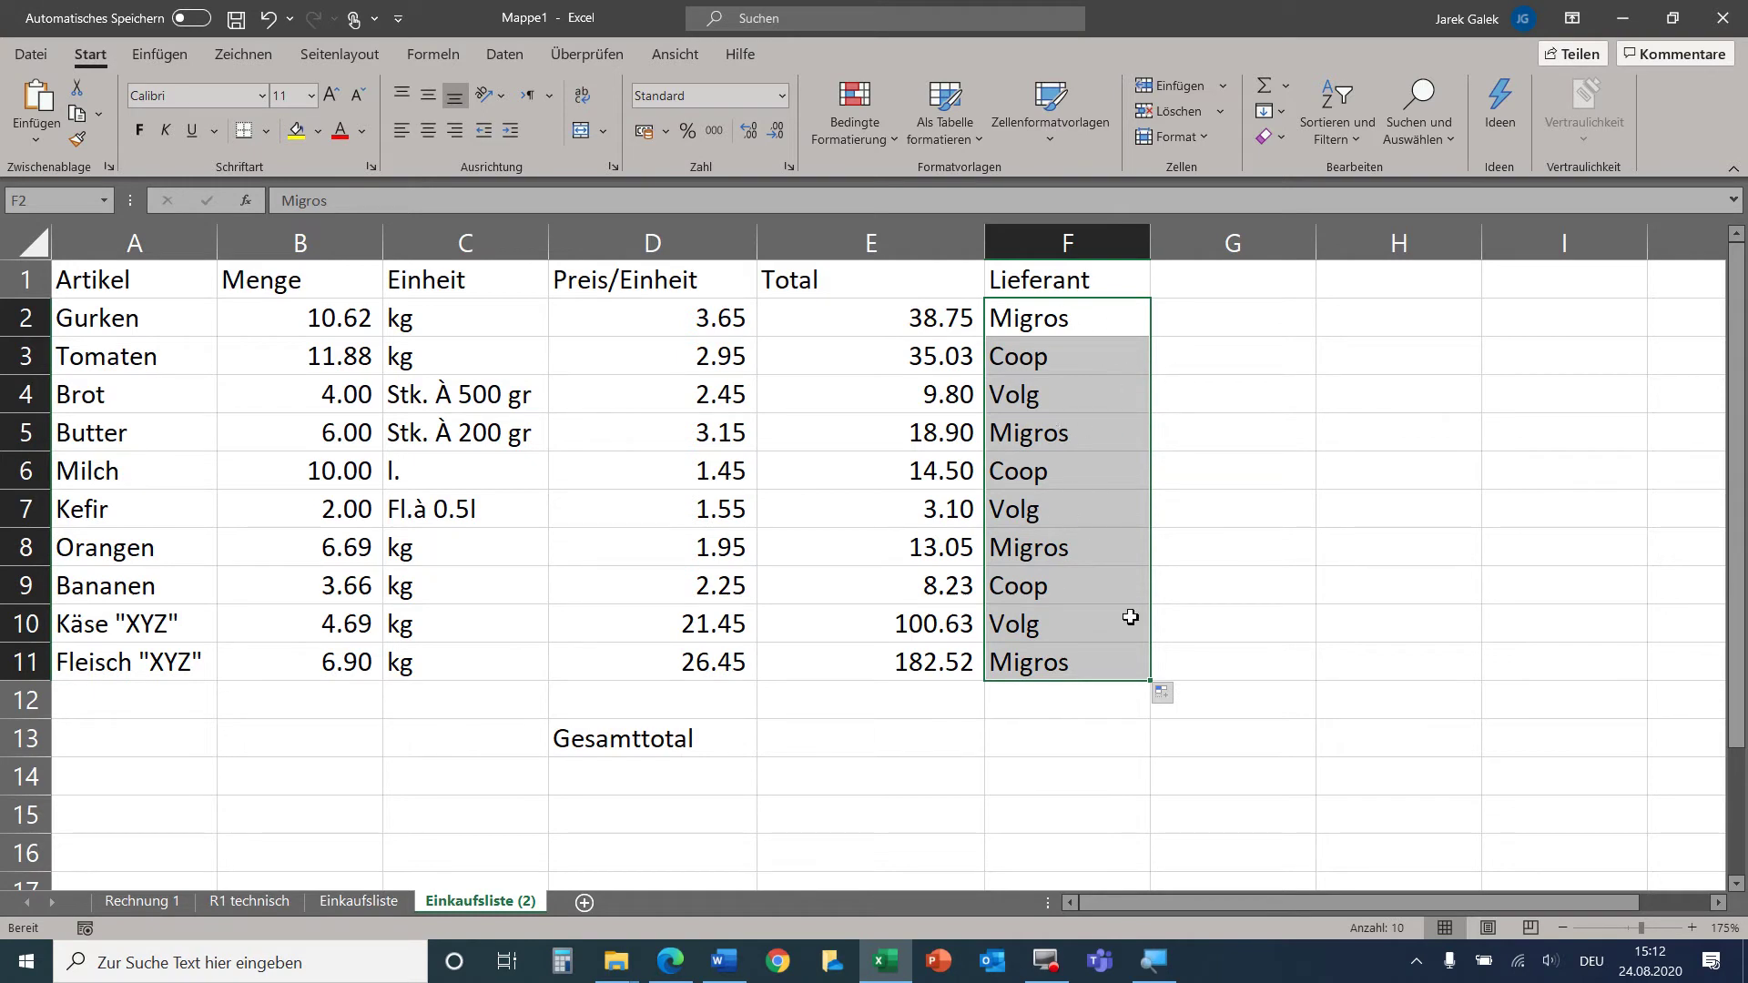
left_click(904, 738)
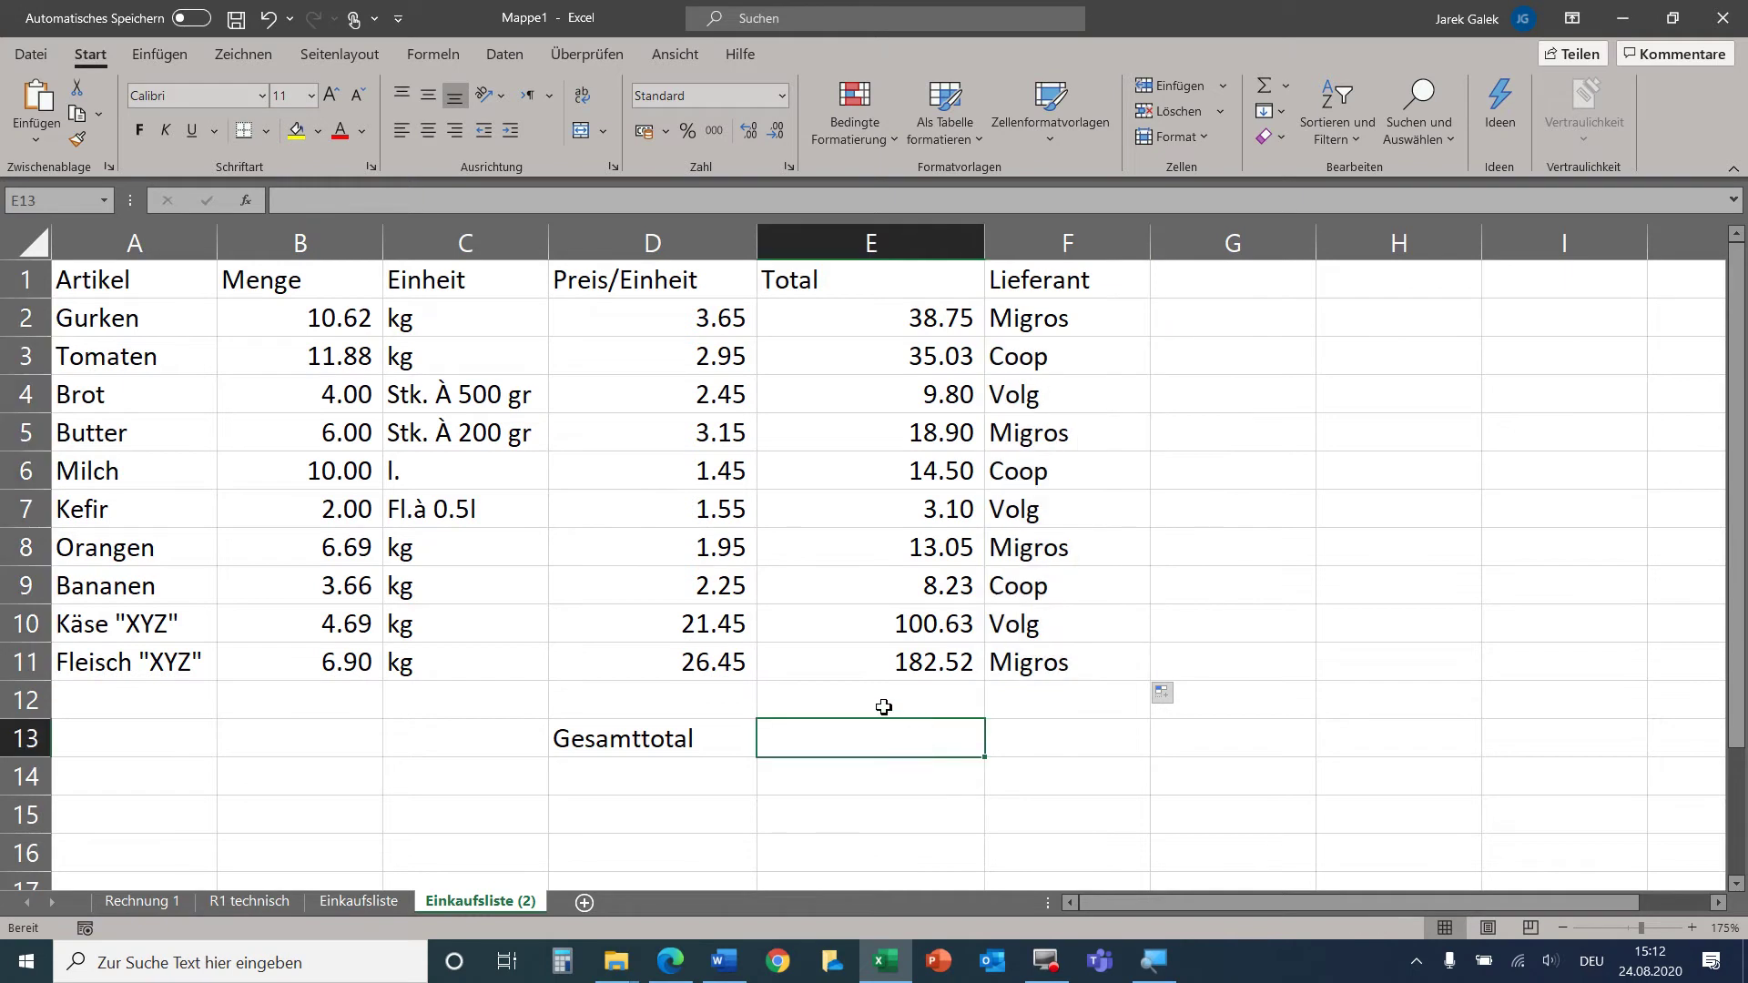
AutoSum the totals into E13 (424.52) and label D14 '7.7% MwSt.'.
left_click(1263, 88)
key("Return")
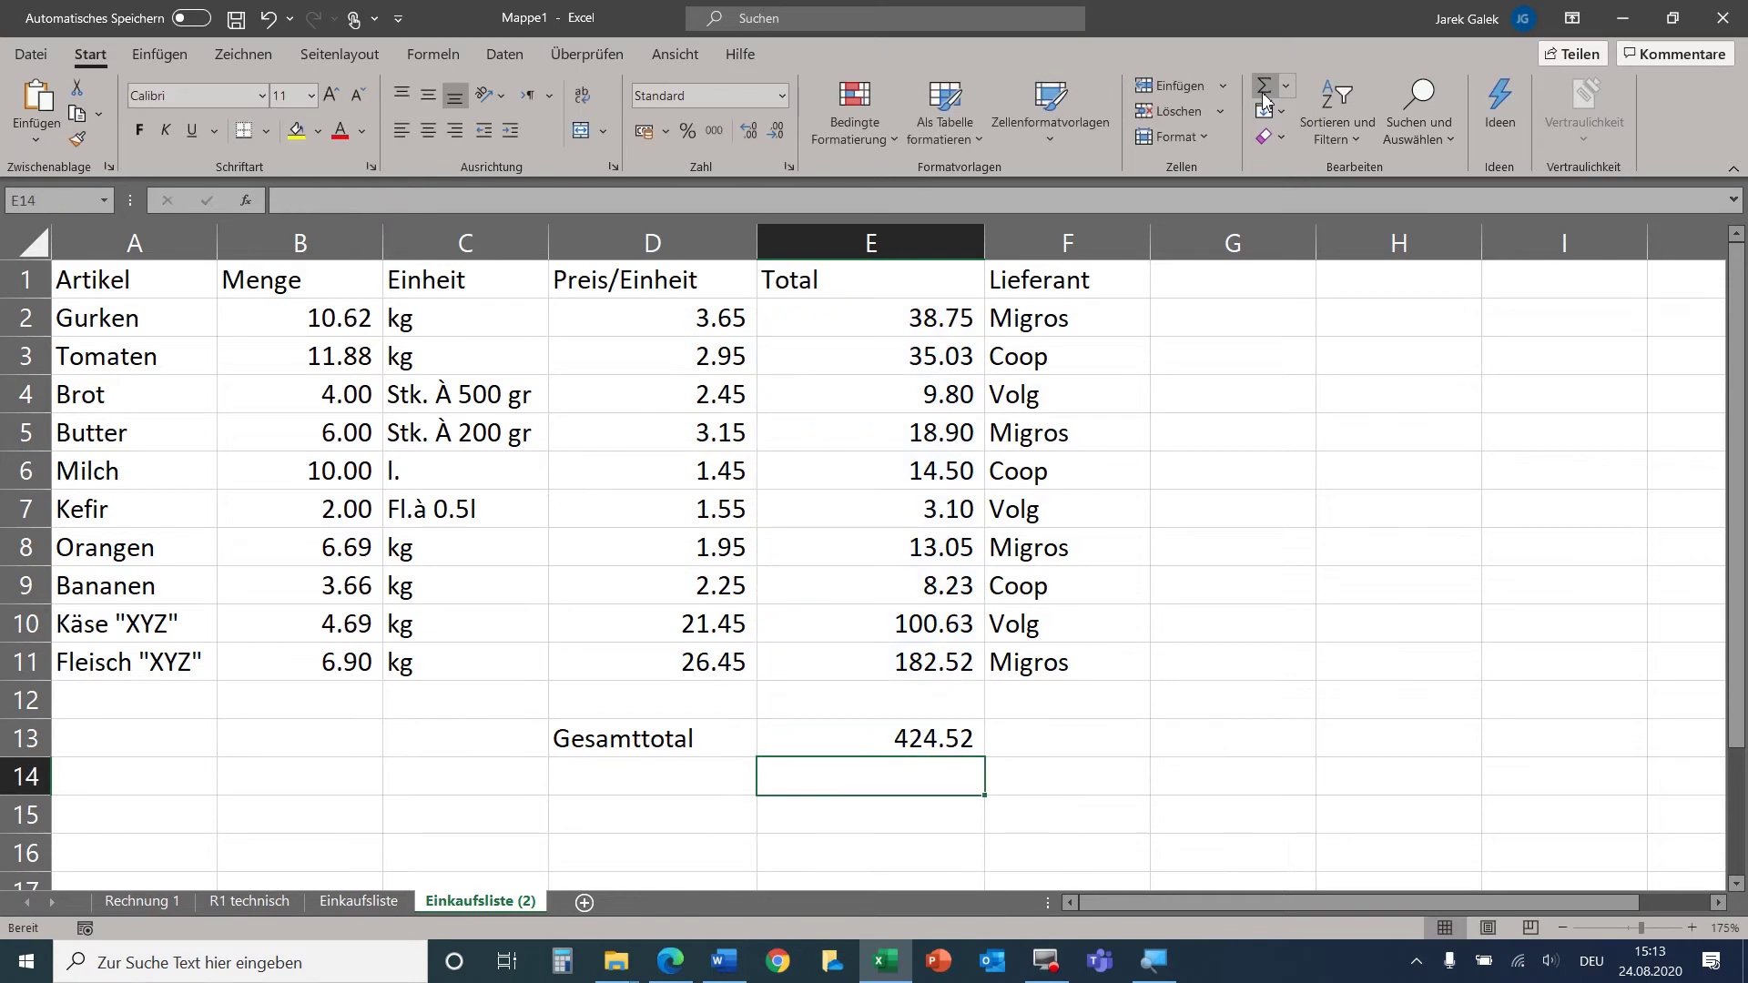
left_click(729, 769)
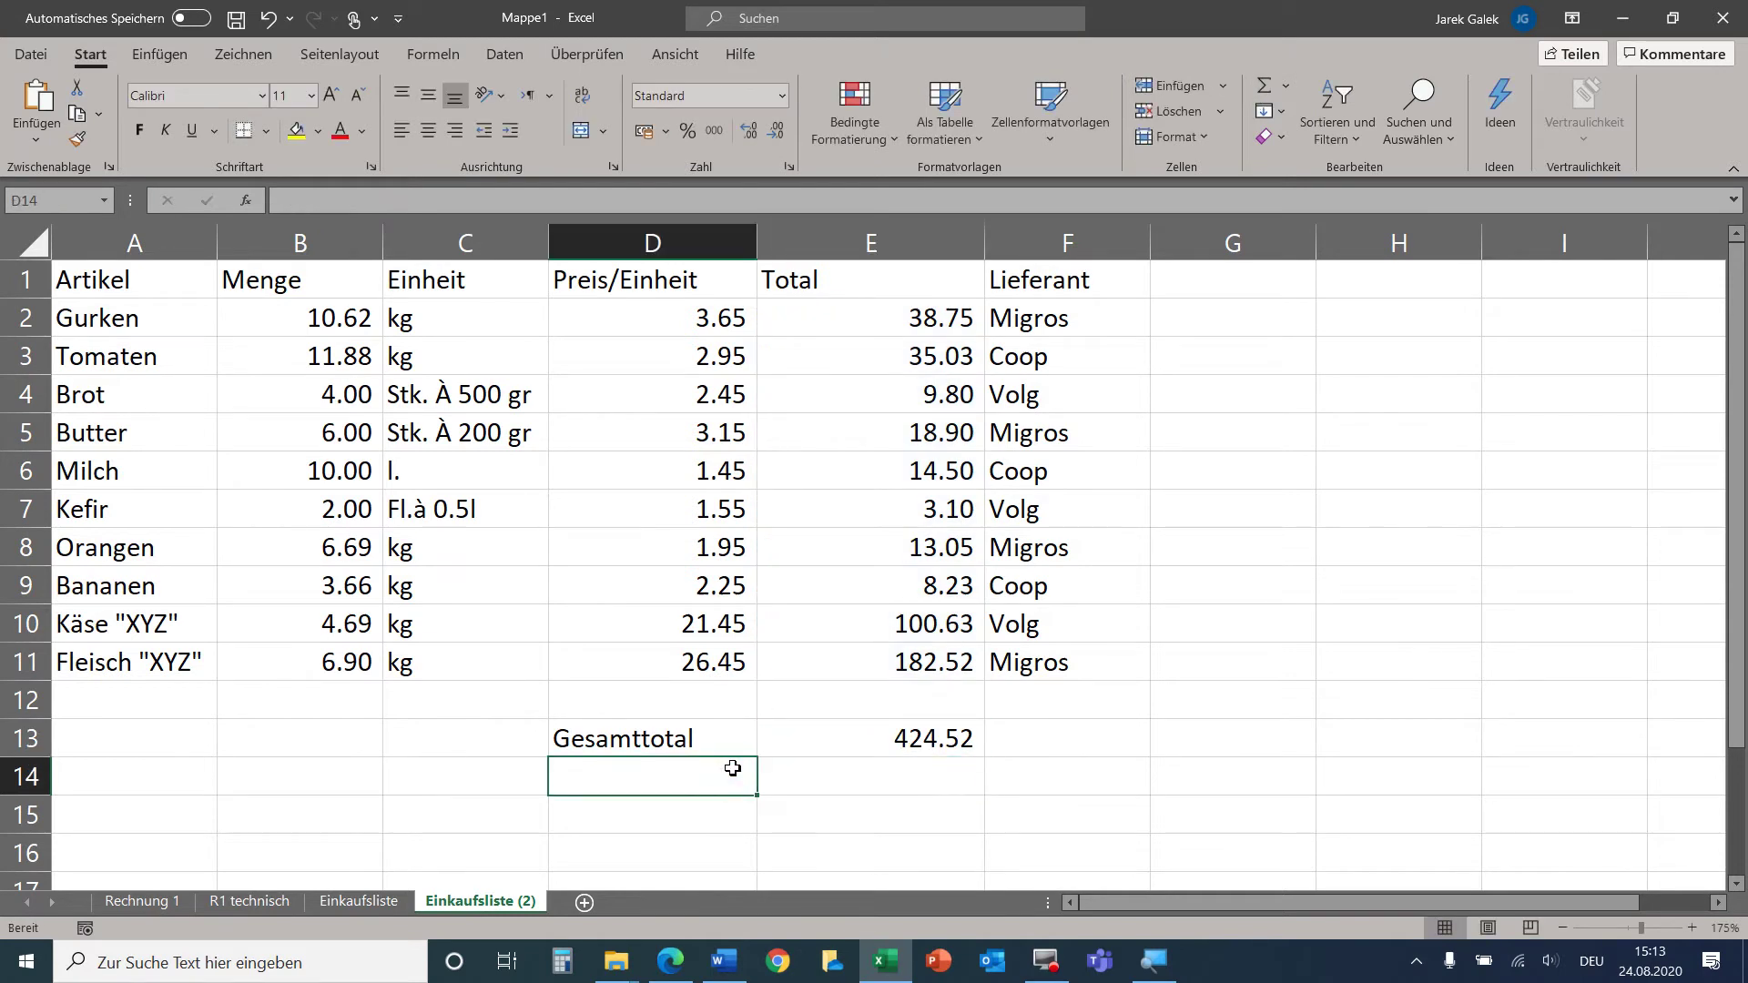
type("7.7% ")
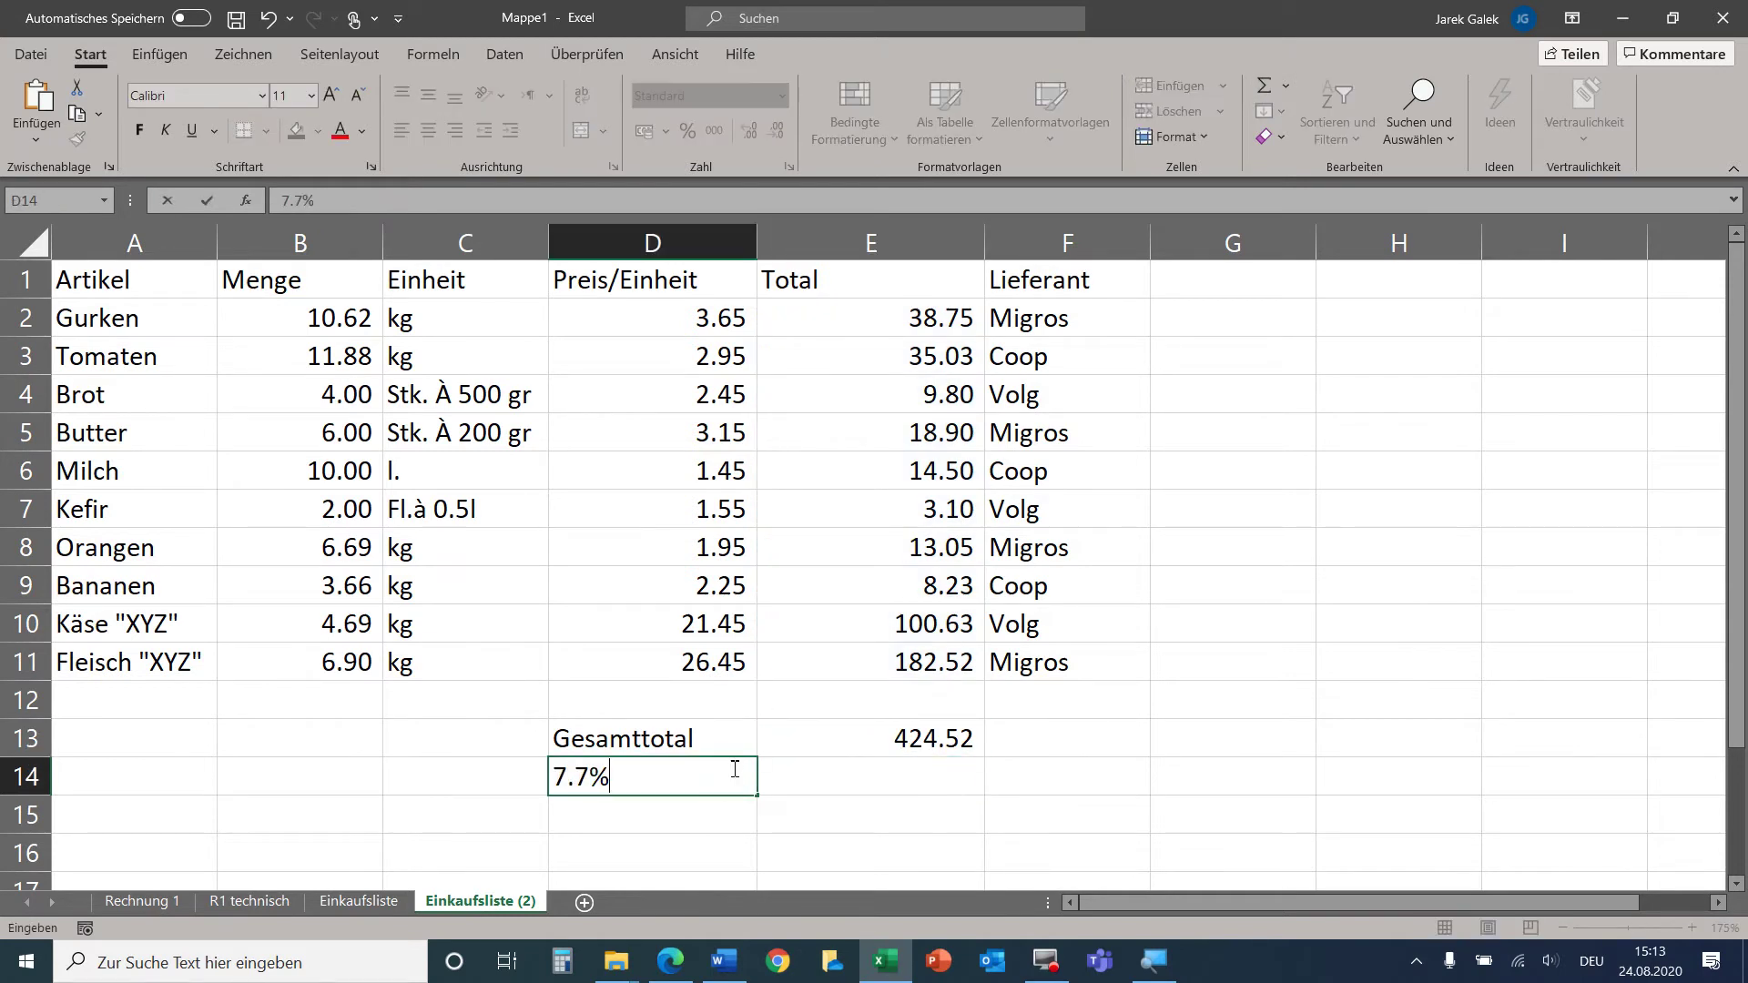
type("MwSt.")
key("Tab")
Enter =E13*D14 in E14 as the VAT amount, which returns #WERT!
type("=")
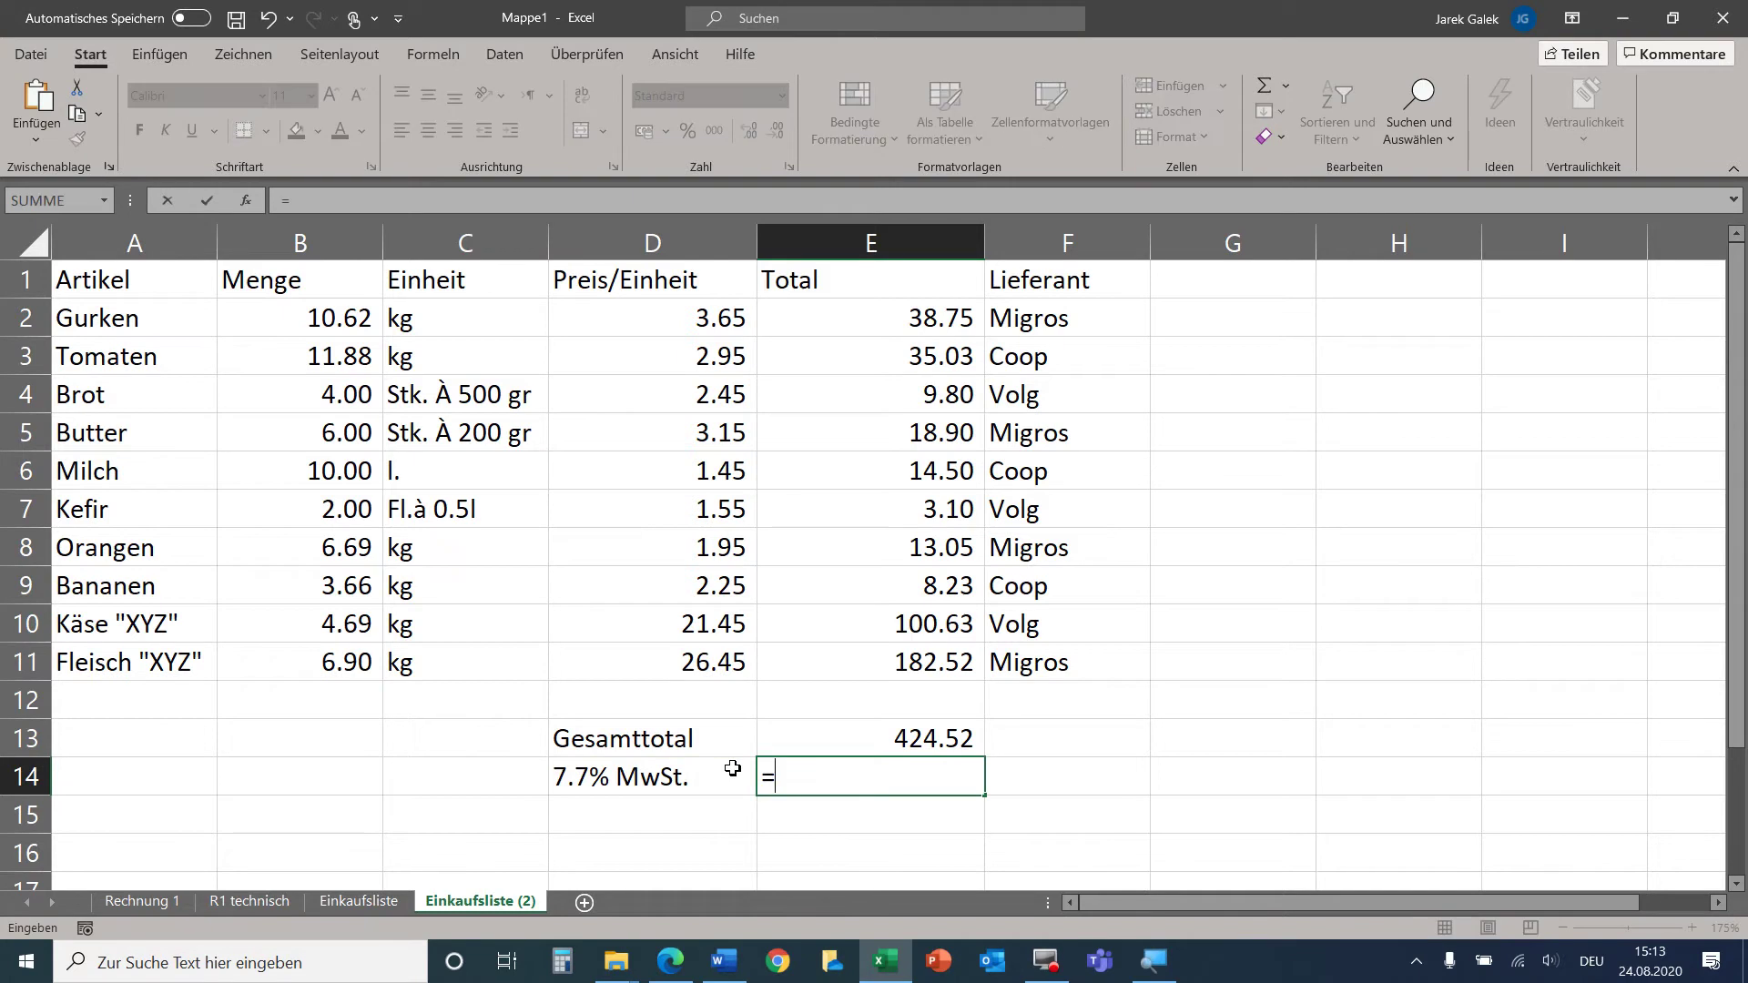
left_click(834, 743)
type("*")
left_click(642, 772)
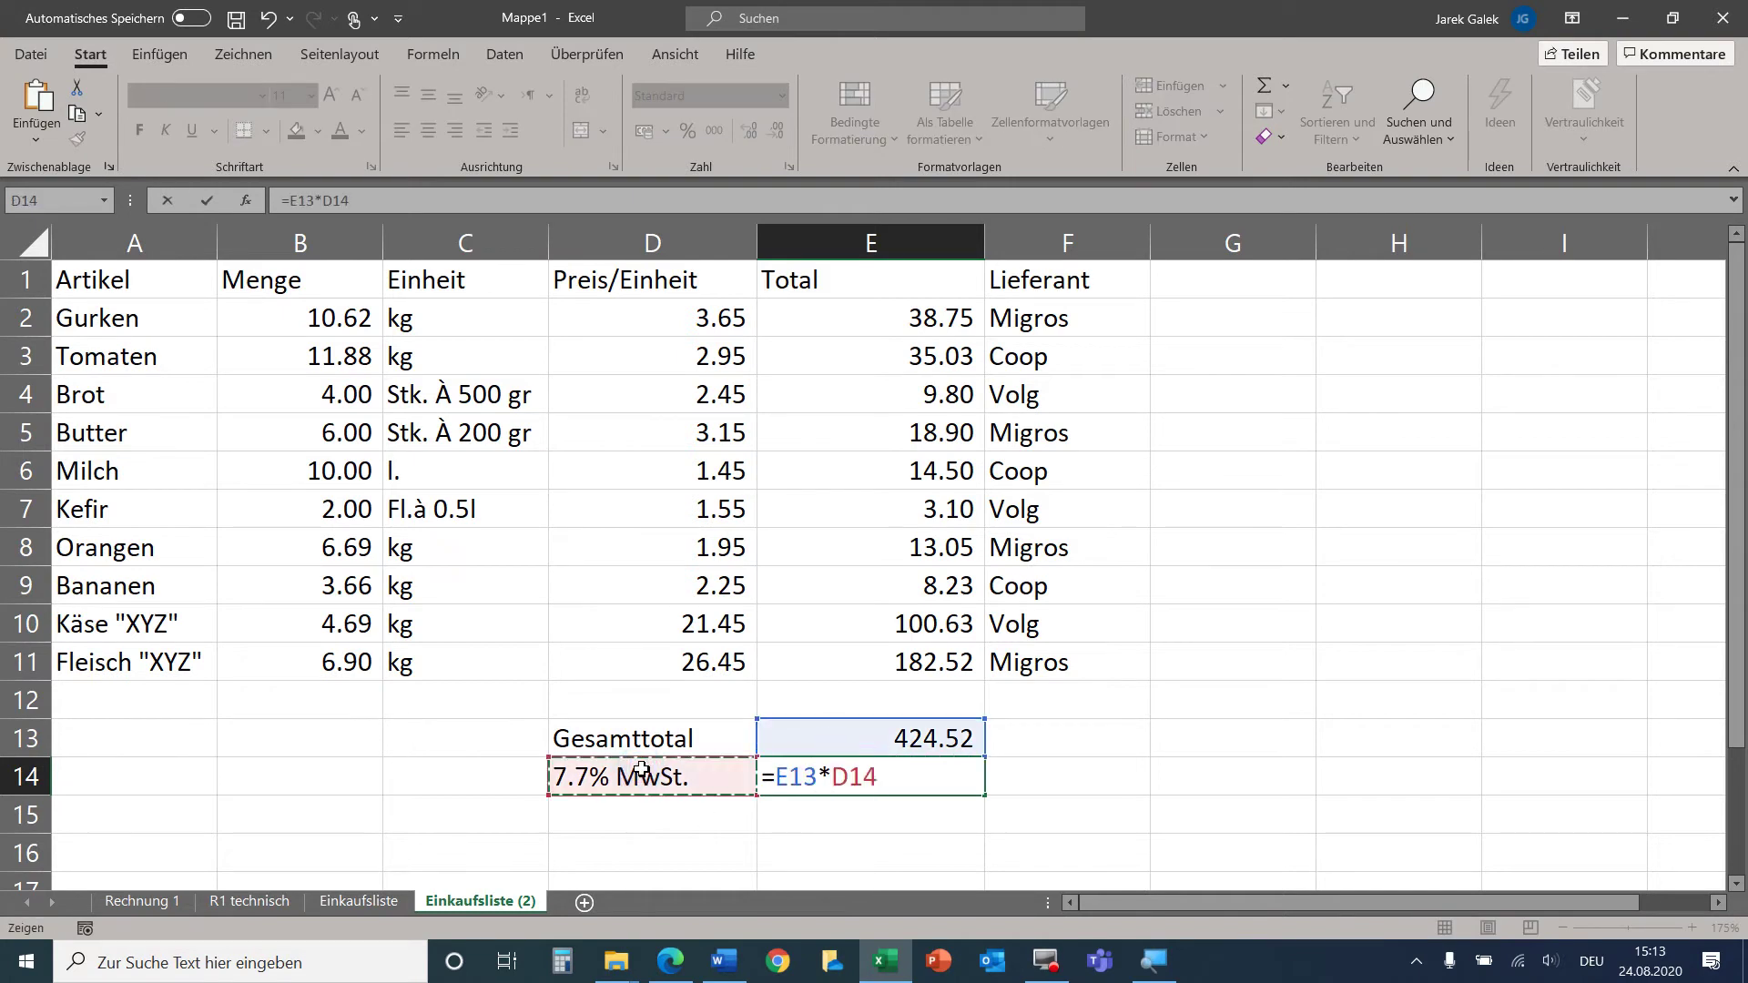
key("Return")
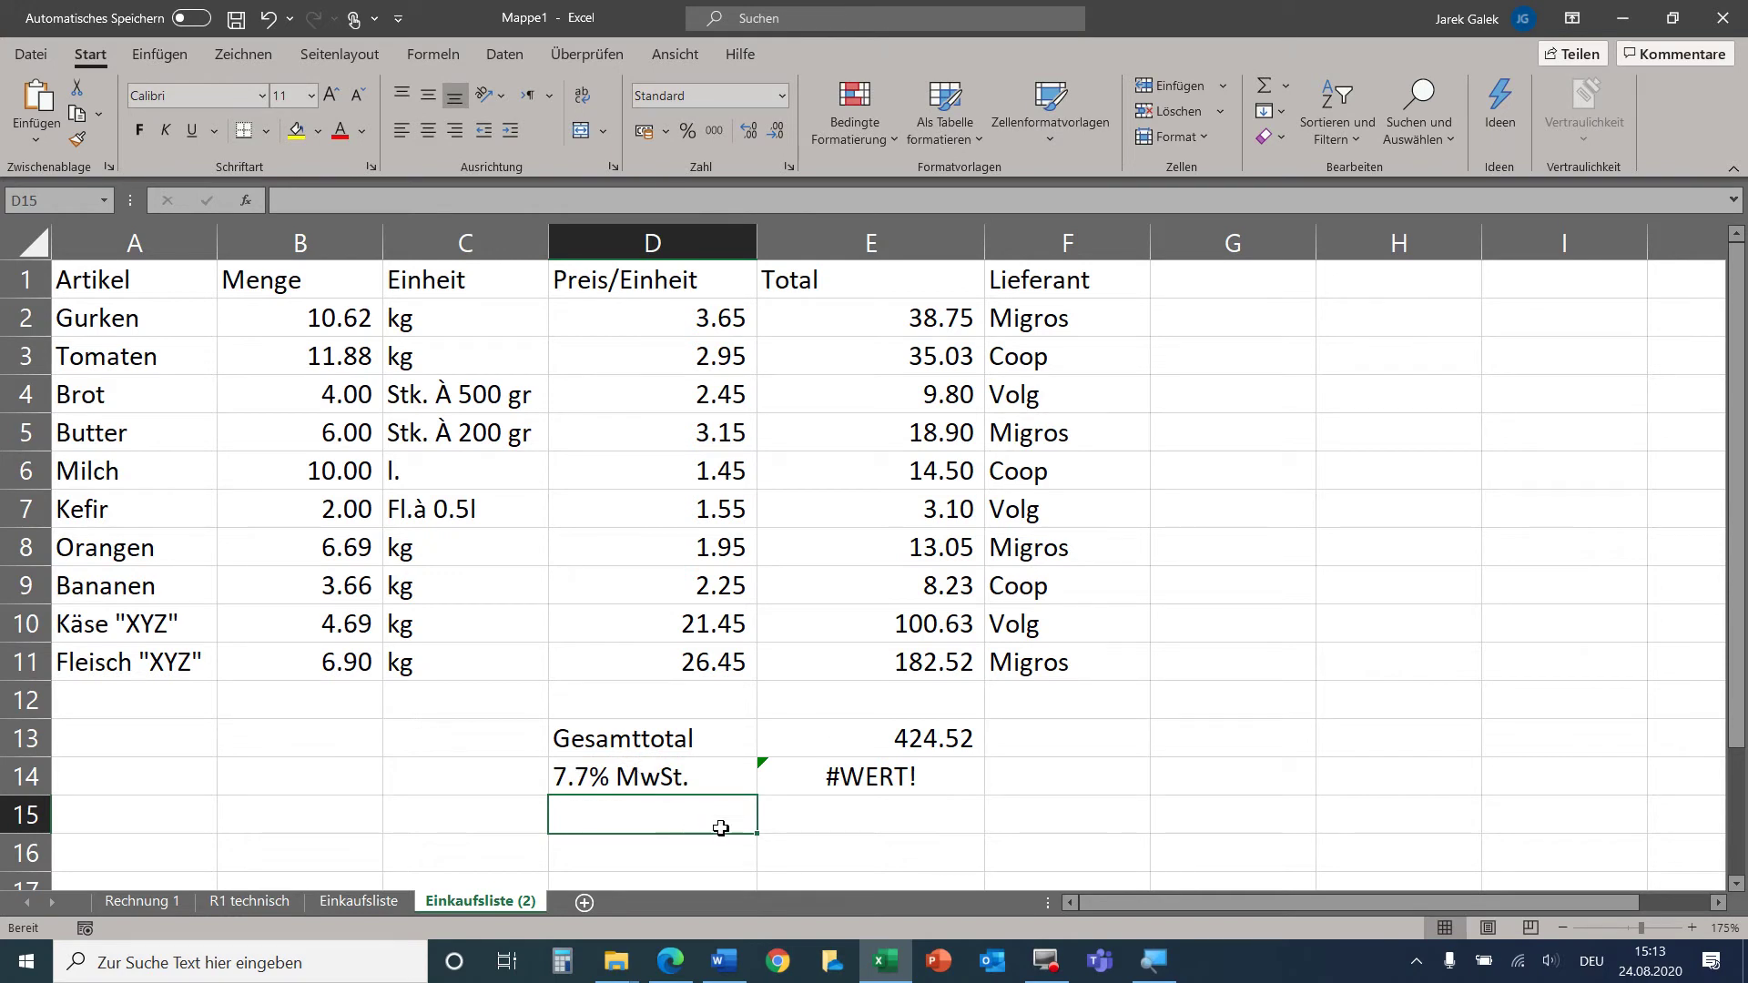
Strip ' MwSt.' from D14 so it holds 7.70% and E14 shows 32.68786637.
left_click(672, 779)
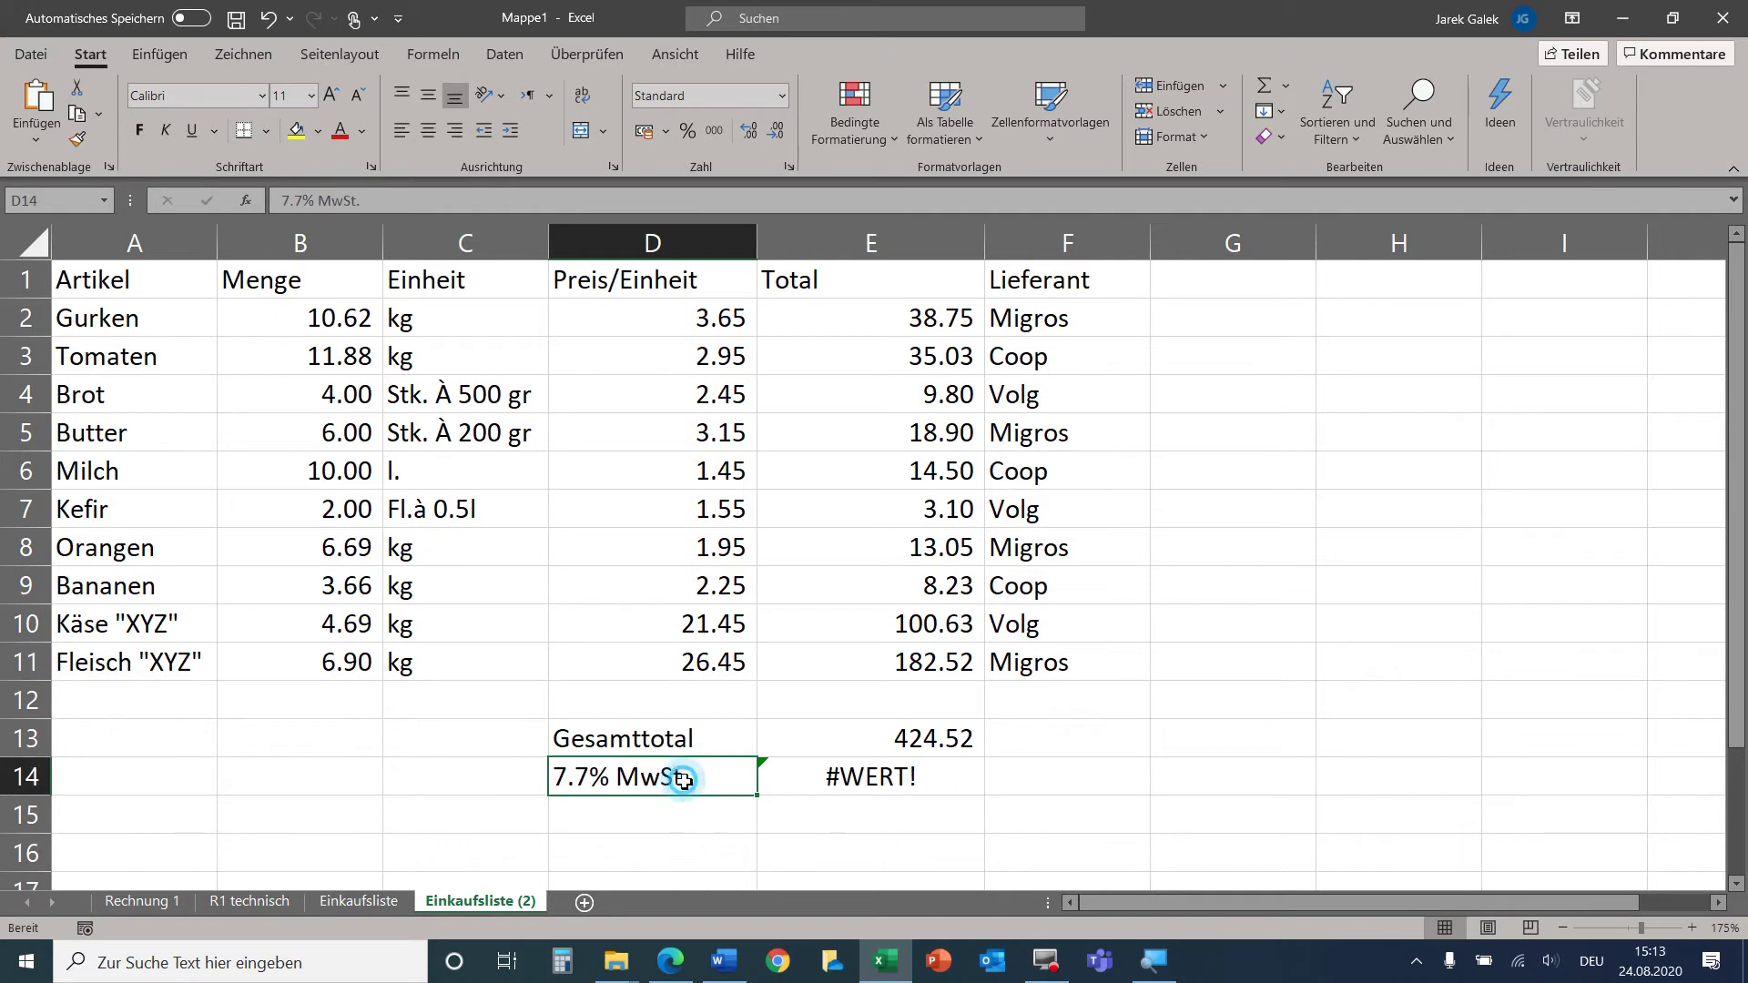
double_click(678, 778)
left_click_drag(710, 776, 615, 785)
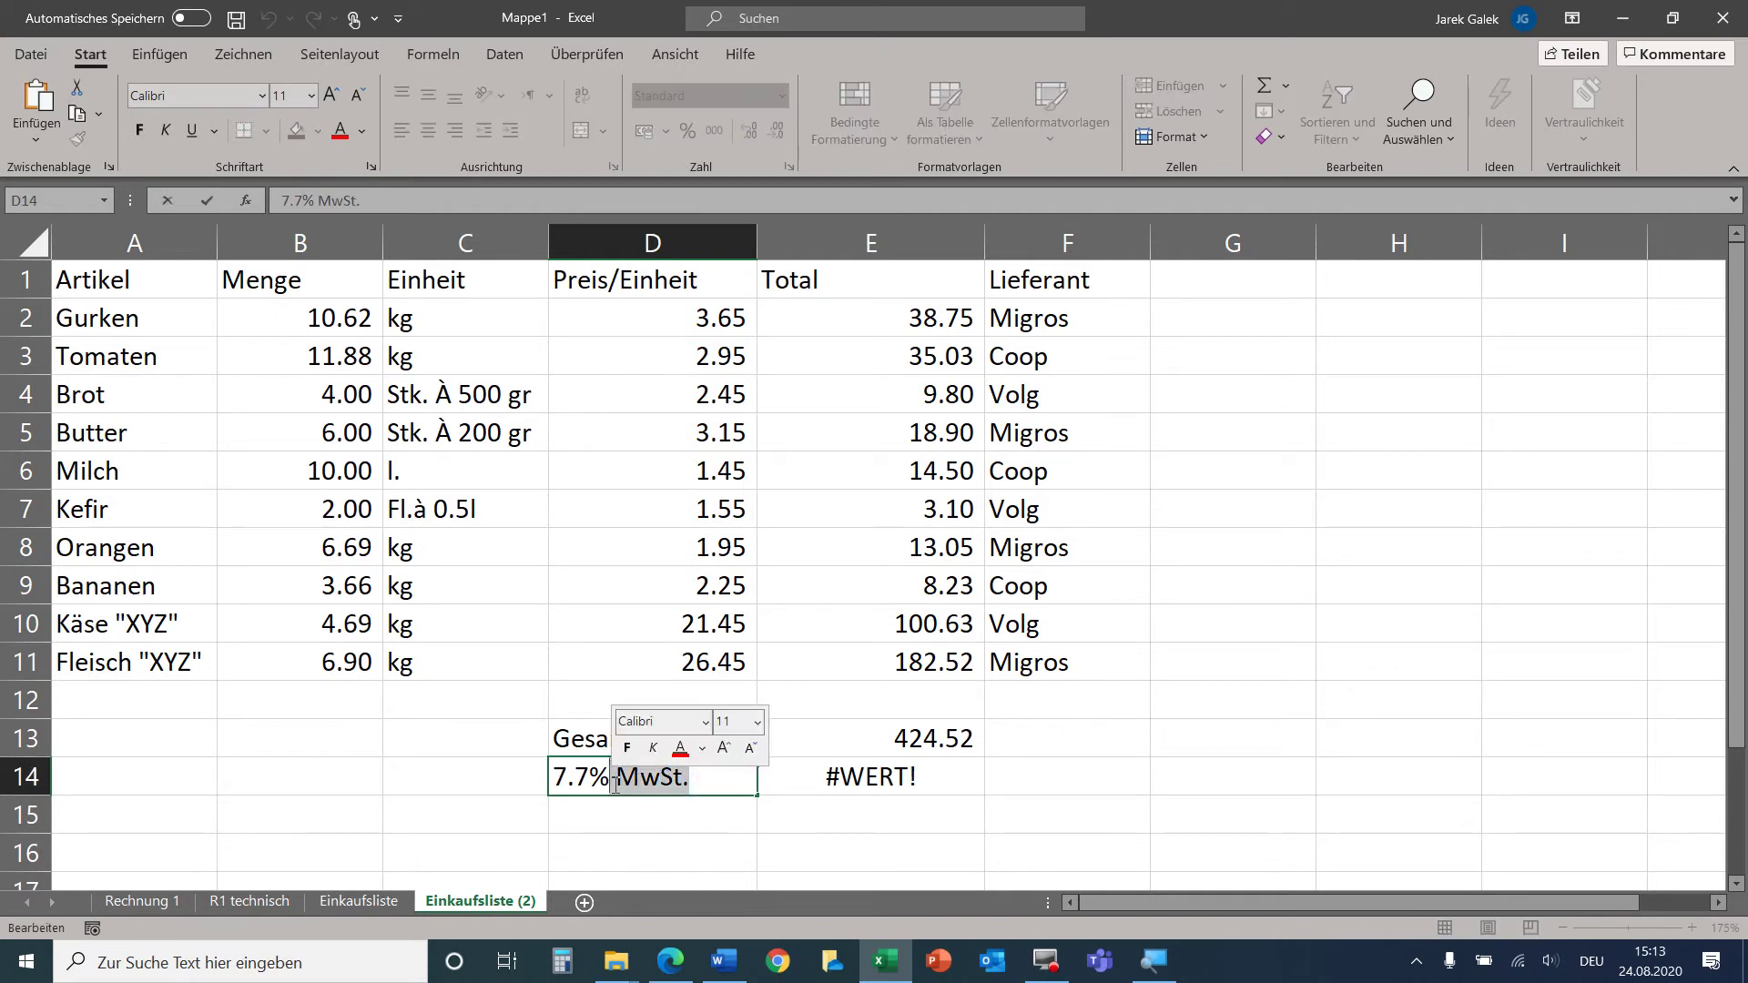
key("Delete")
key("Return")
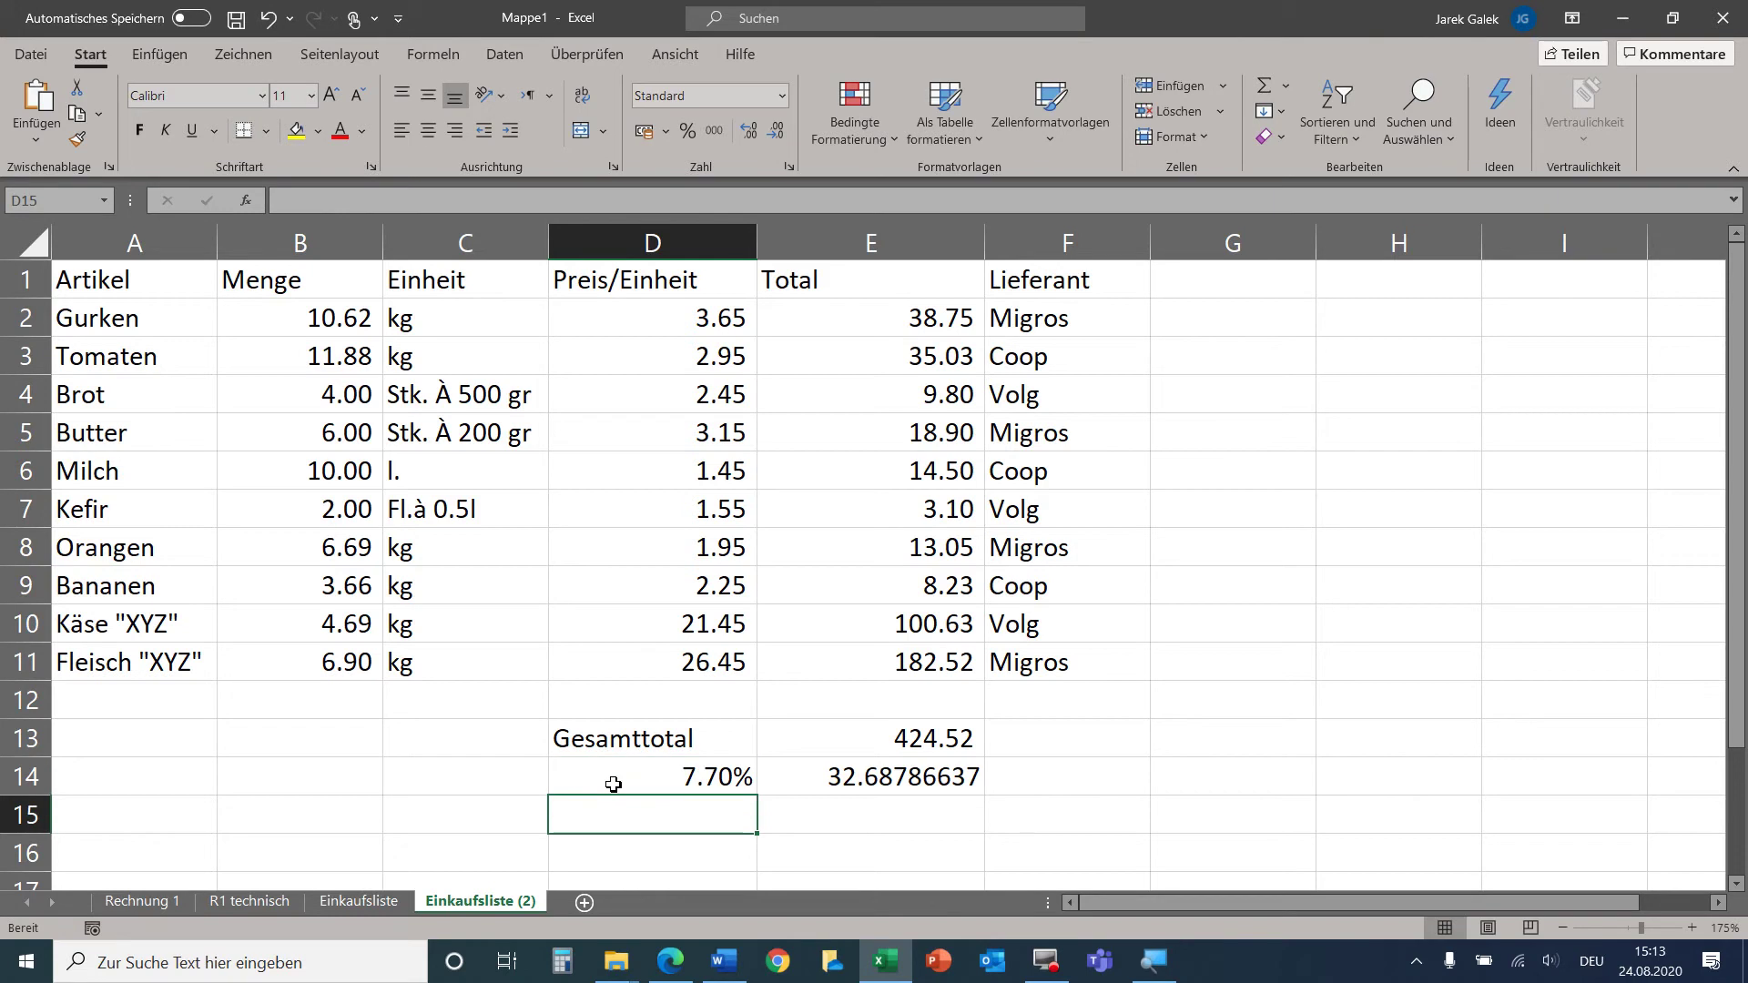
left_click(679, 778)
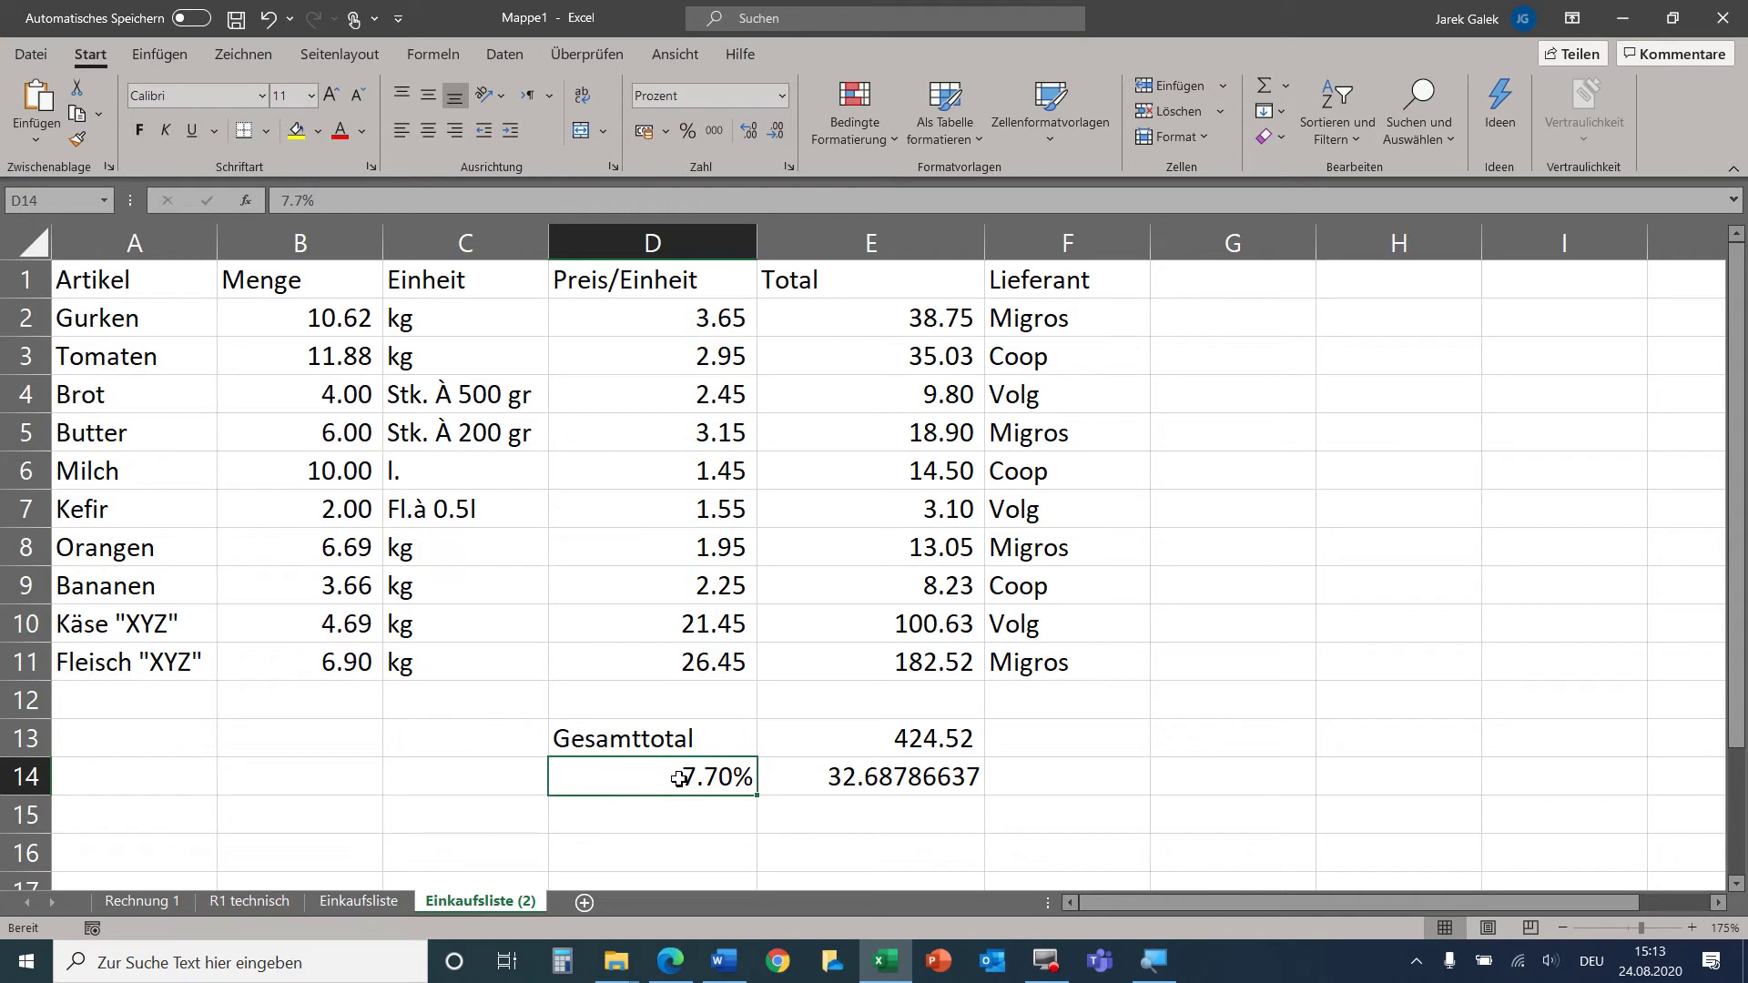
Open Format Cells for D14 and look through the Font, Alignment and Border tabs.
right_click(679, 778)
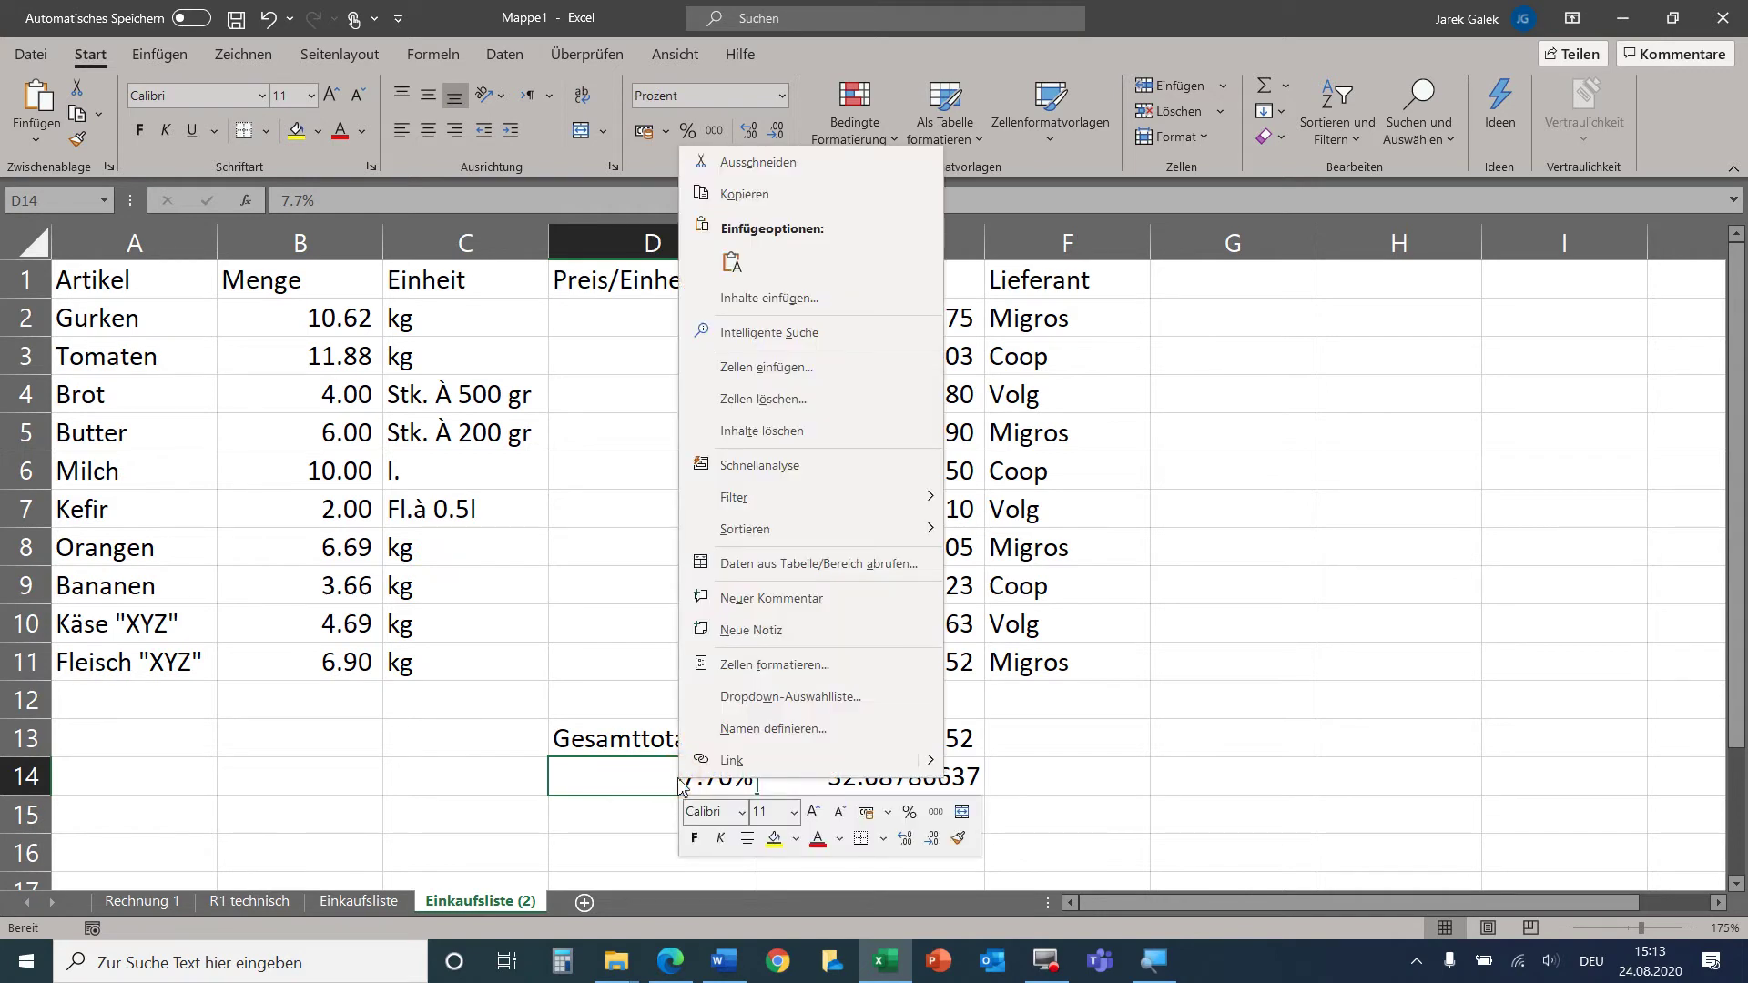
left_click(736, 672)
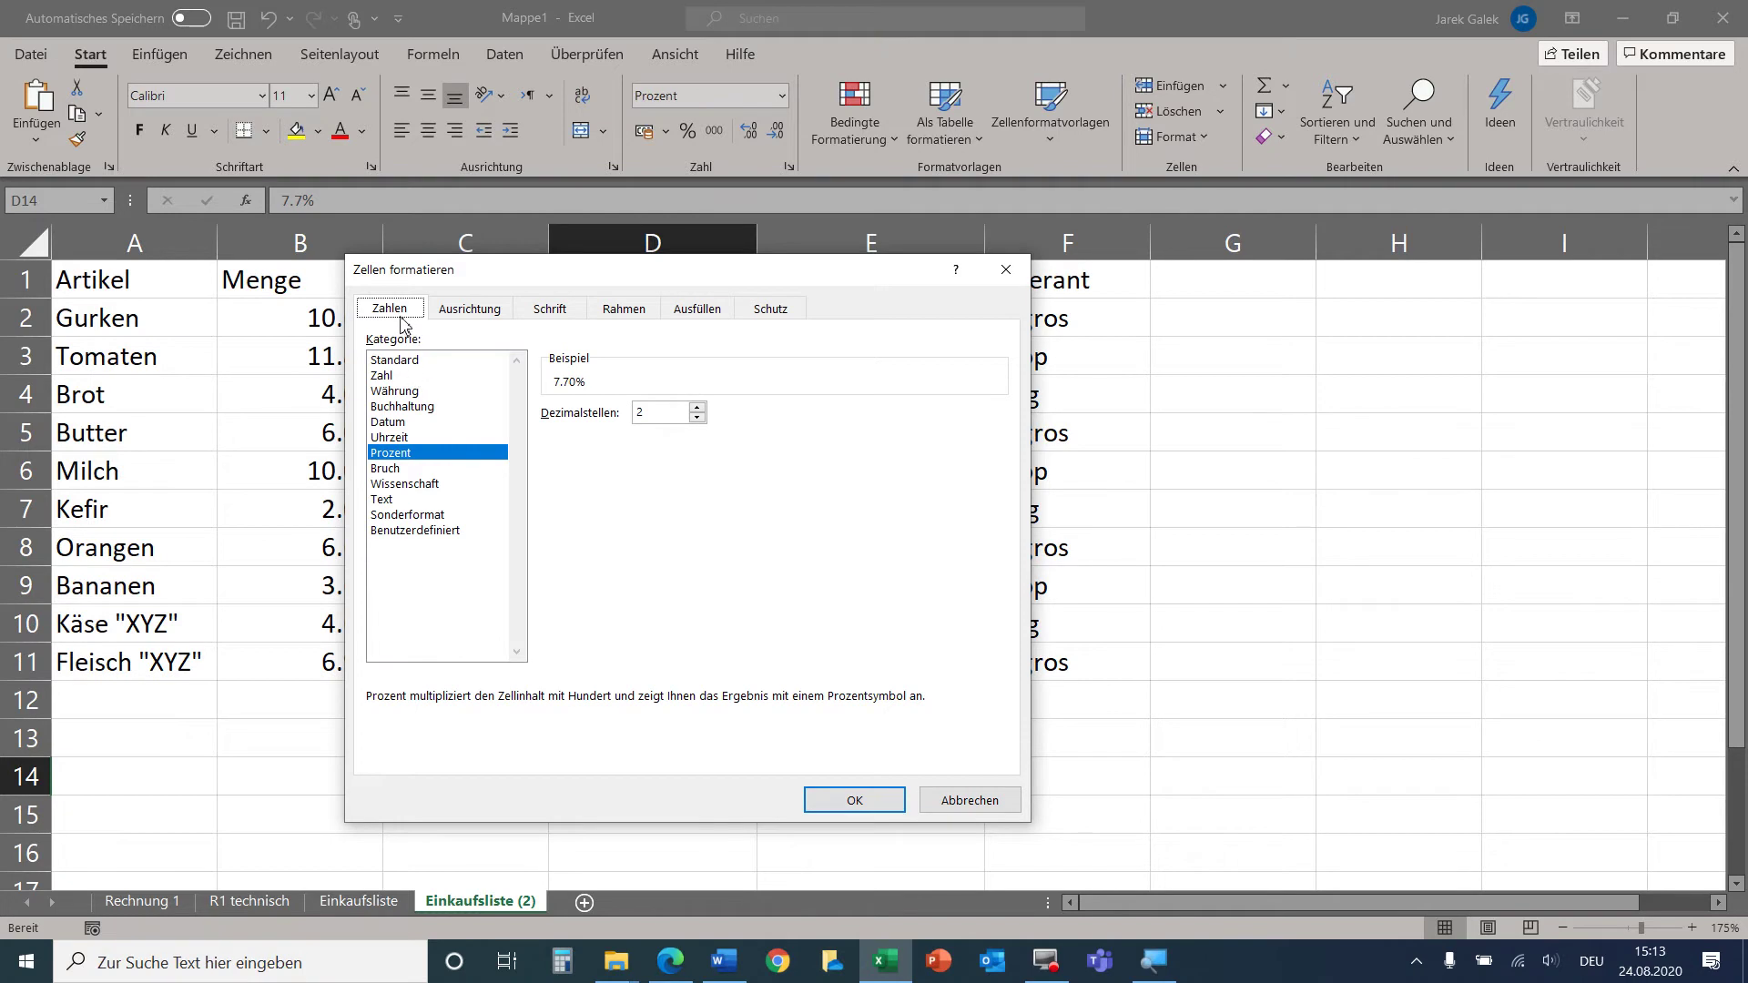
left_click(550, 309)
left_click(491, 314)
left_click(550, 309)
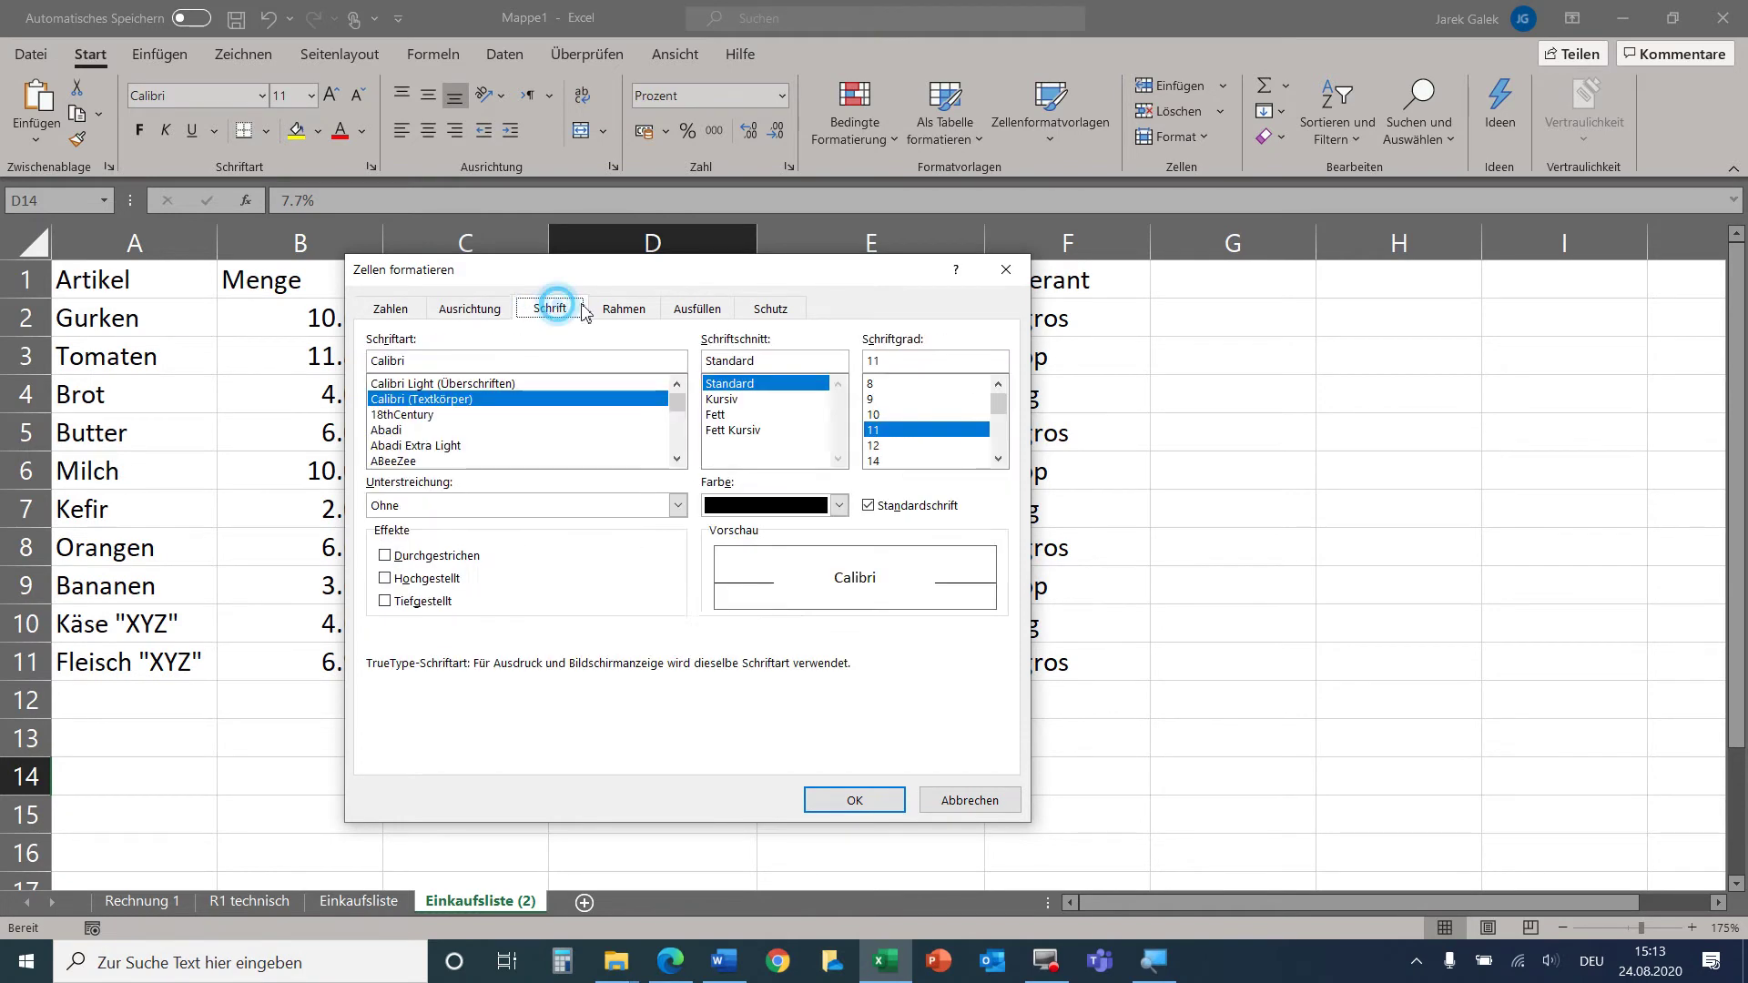
left_click(624, 309)
left_click(405, 314)
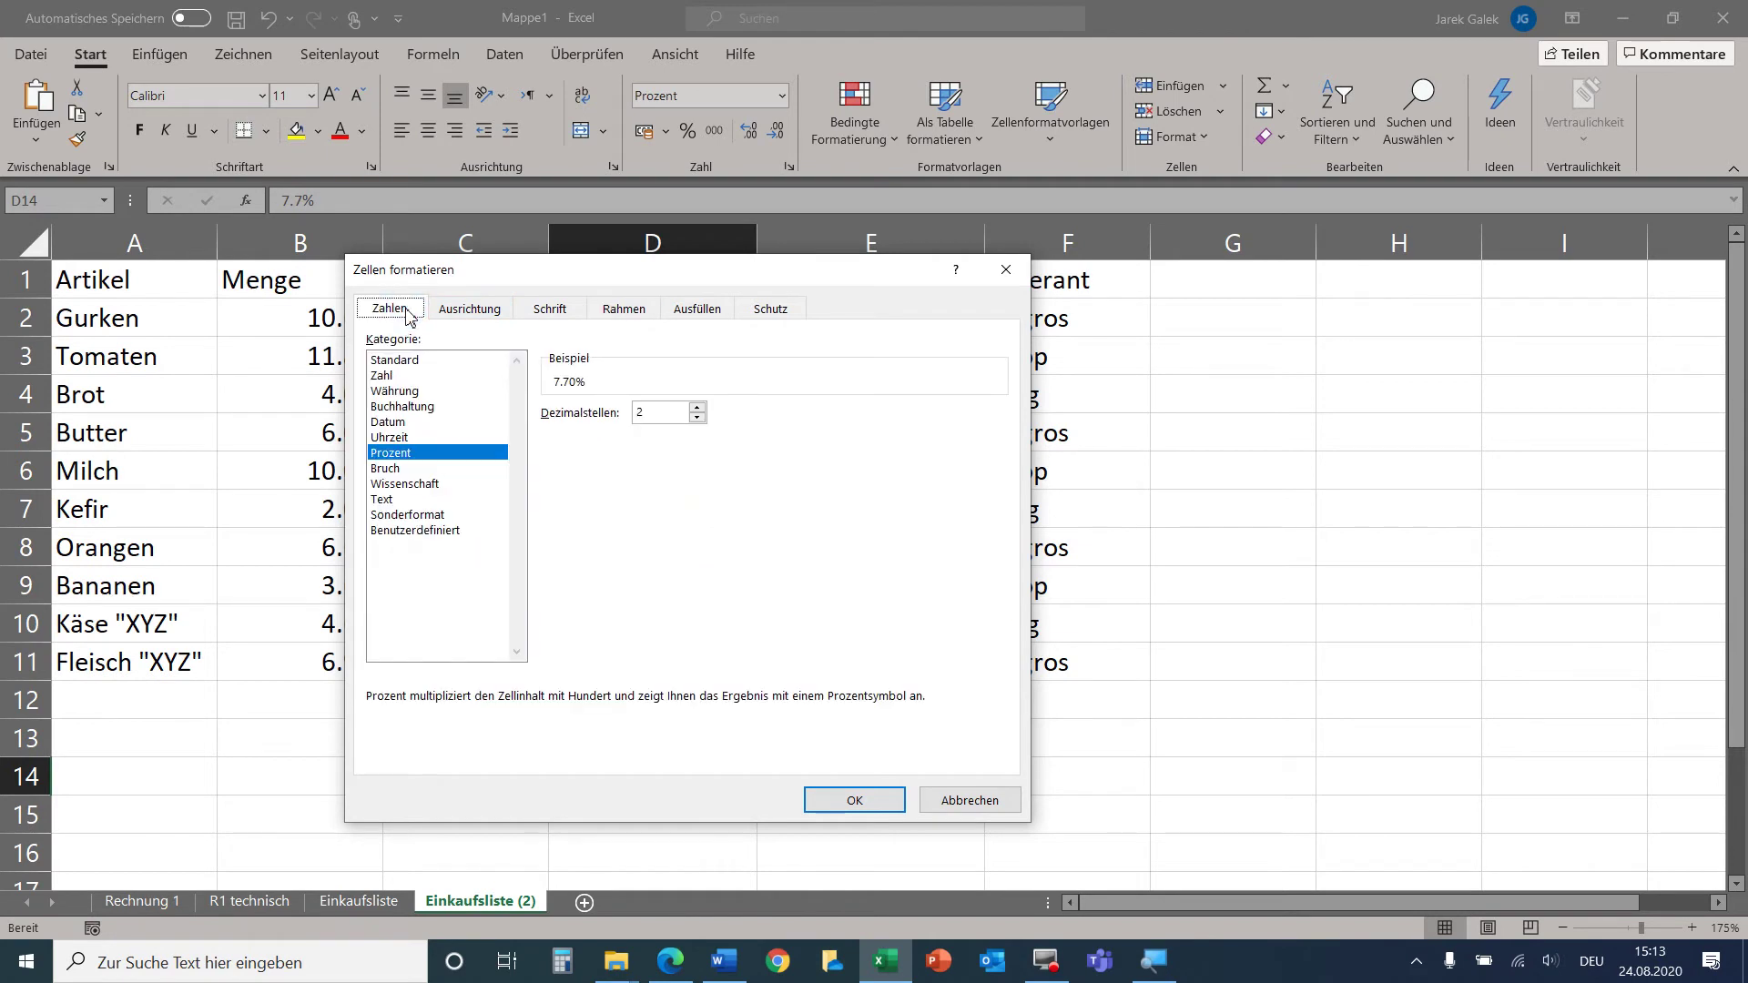
Apply the custom format 0.00% "MwSt." so D14 reads 7.70% MwSt.
left_click(428, 530)
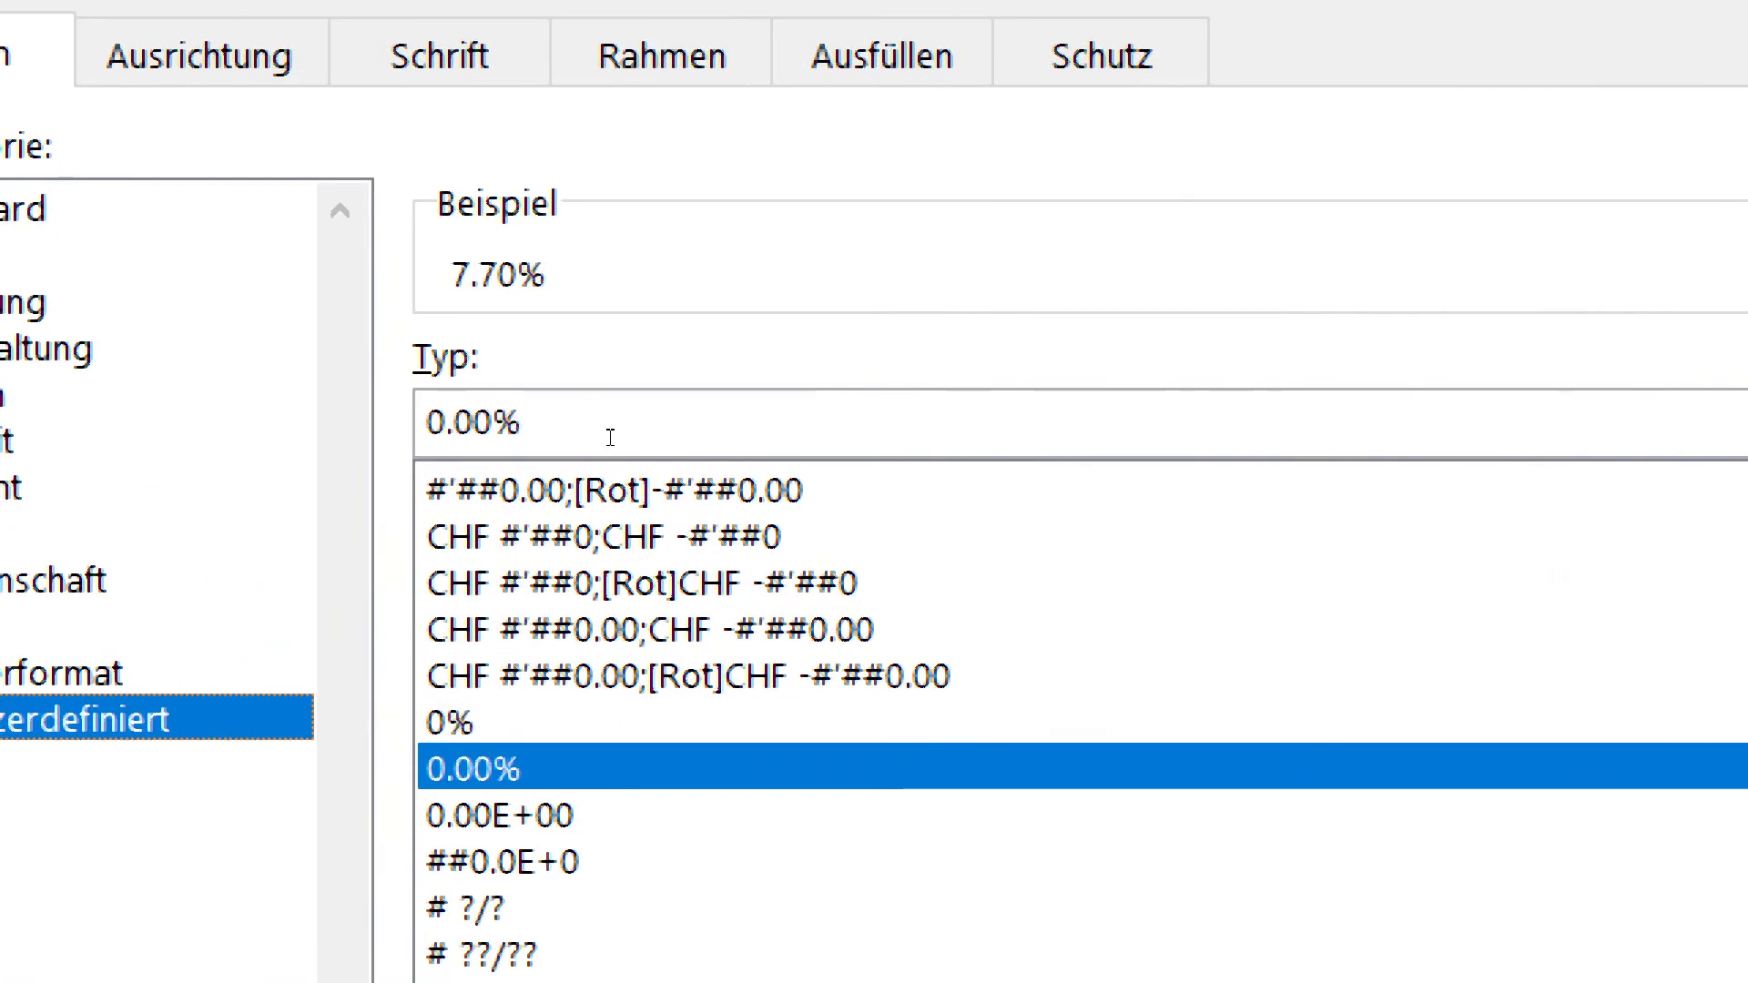
left_click(610, 437)
key("BackSpace")
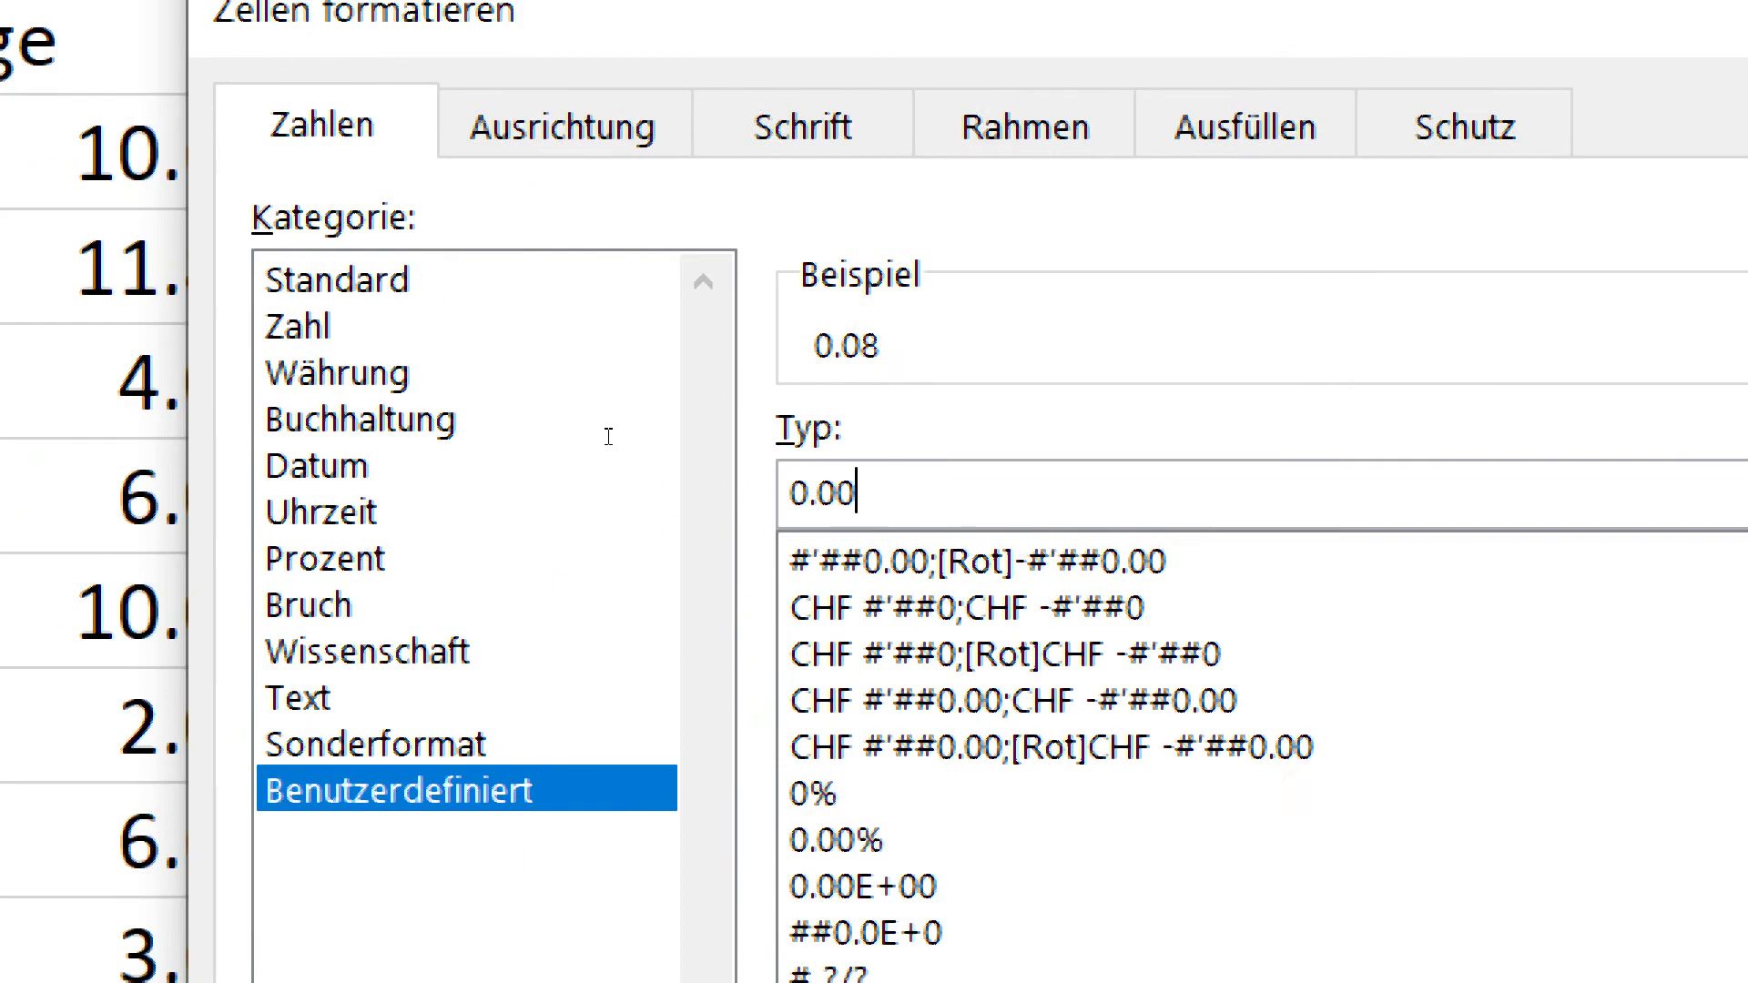
key("BackSpace")
key("BackSpace")
key("BackSpace")
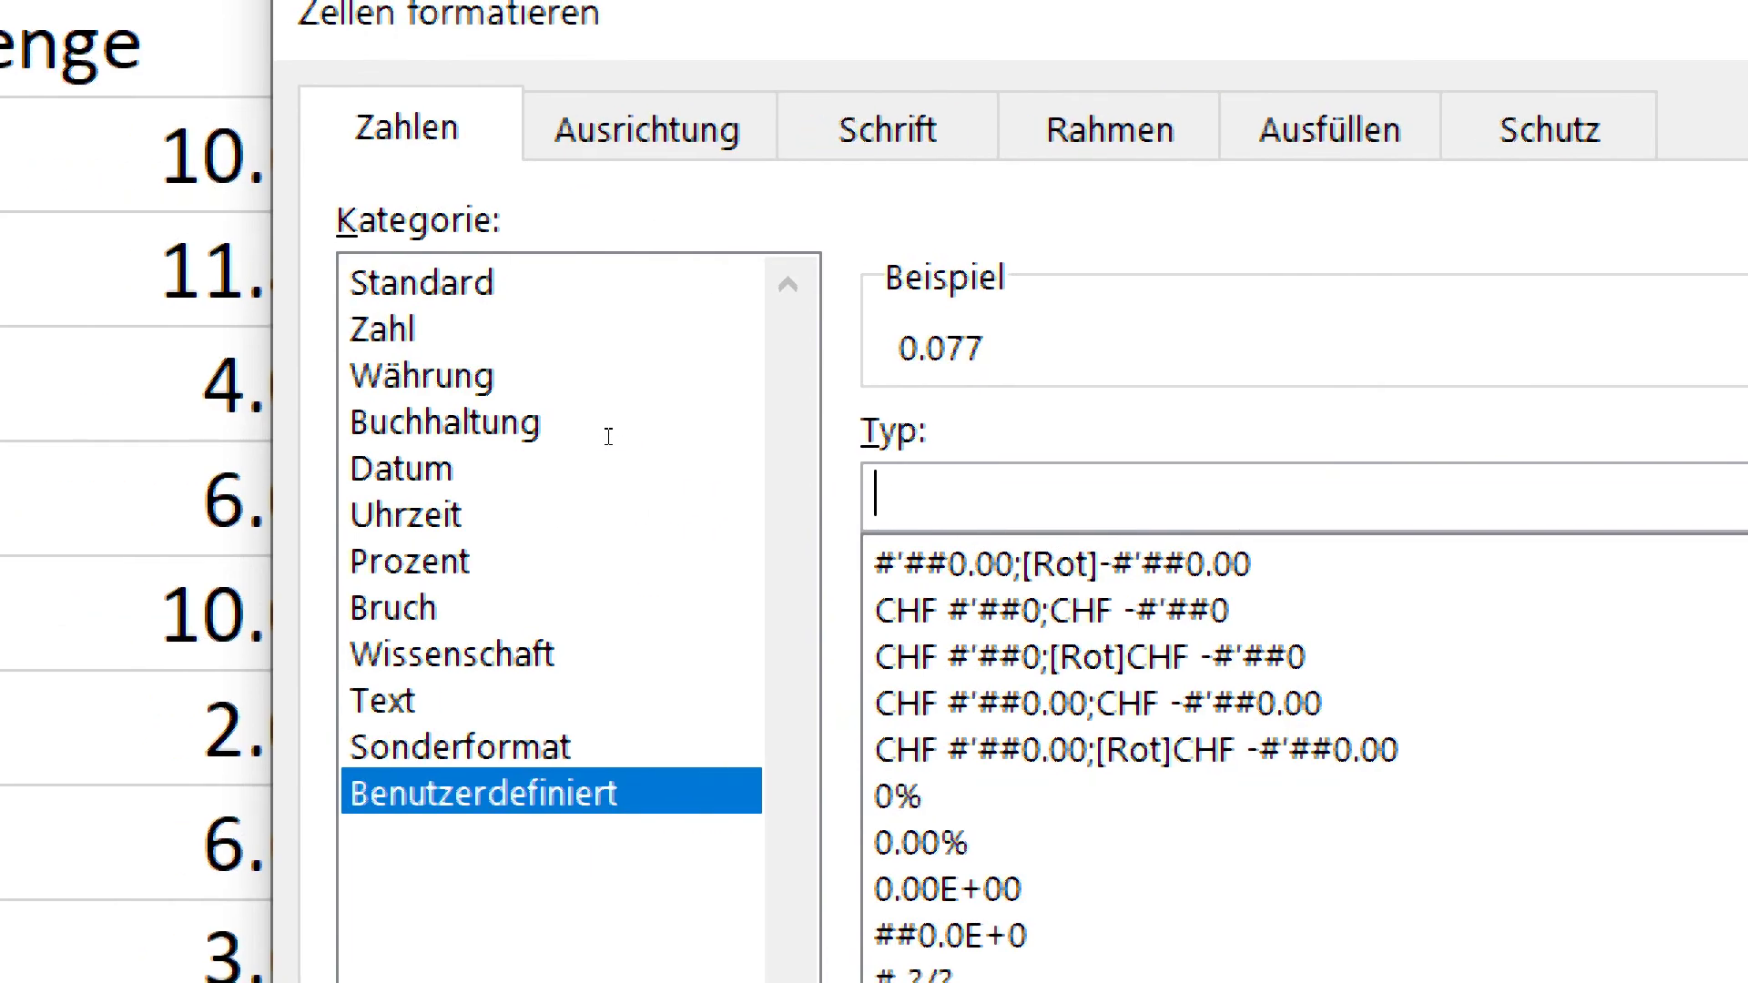
type("0.0")
type("0")
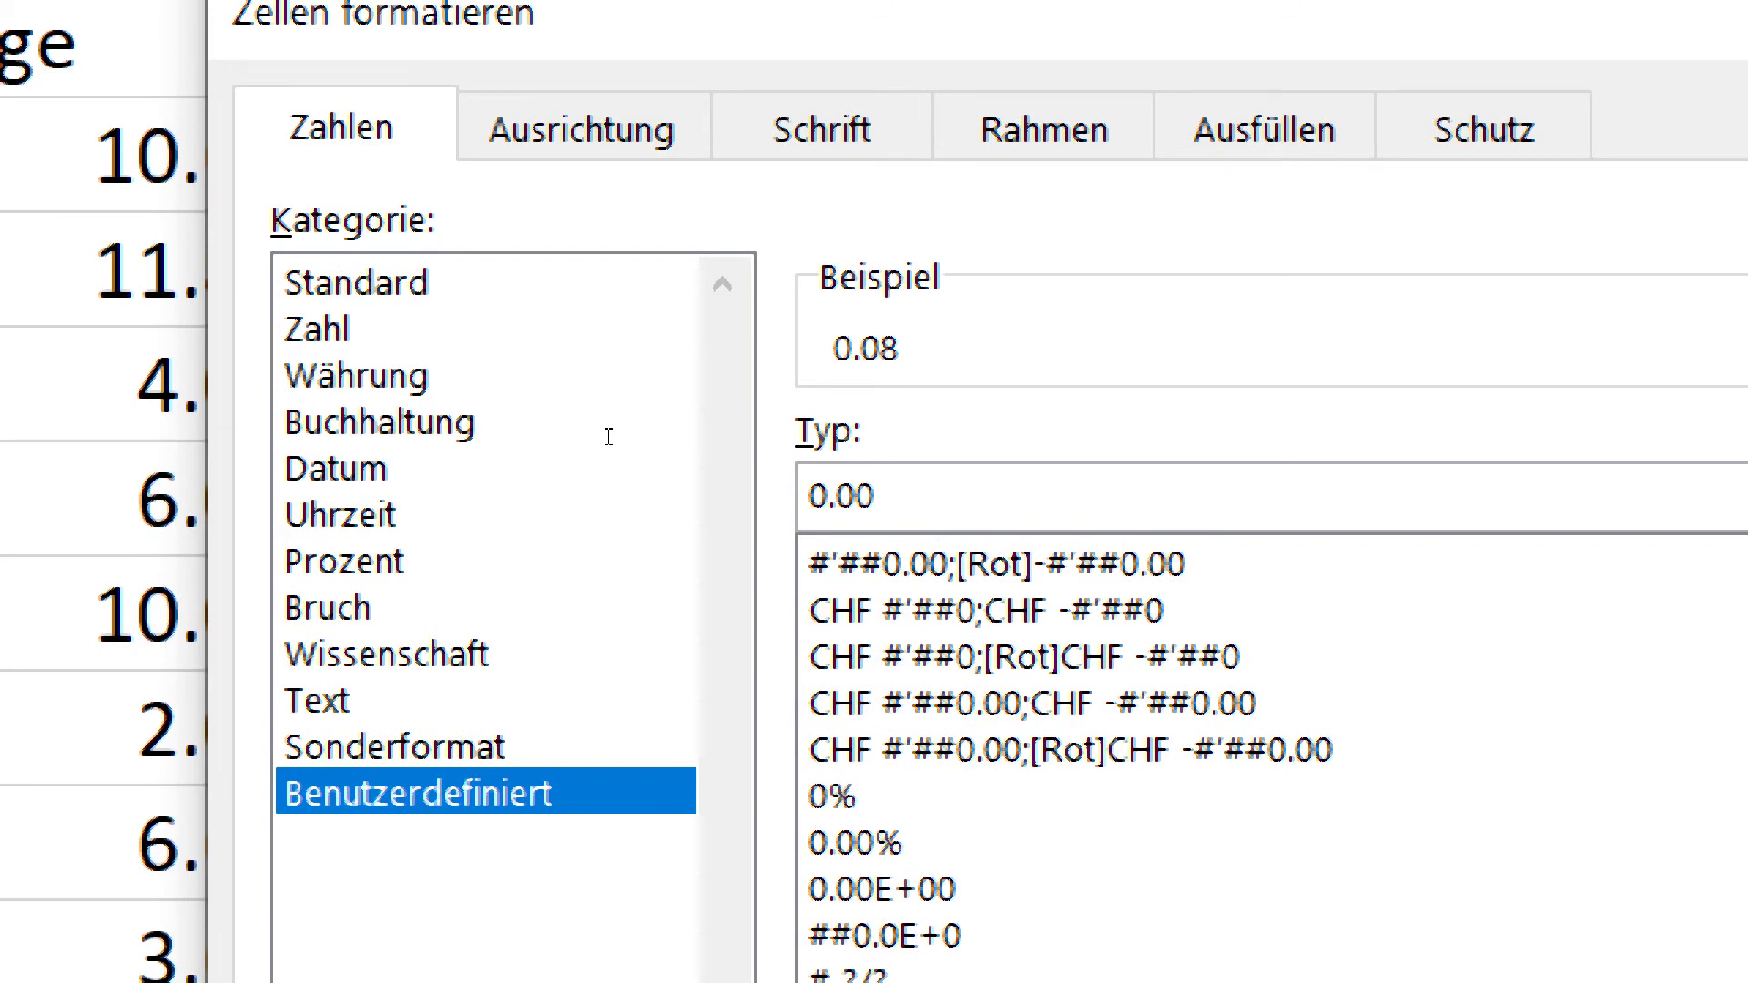
type("%")
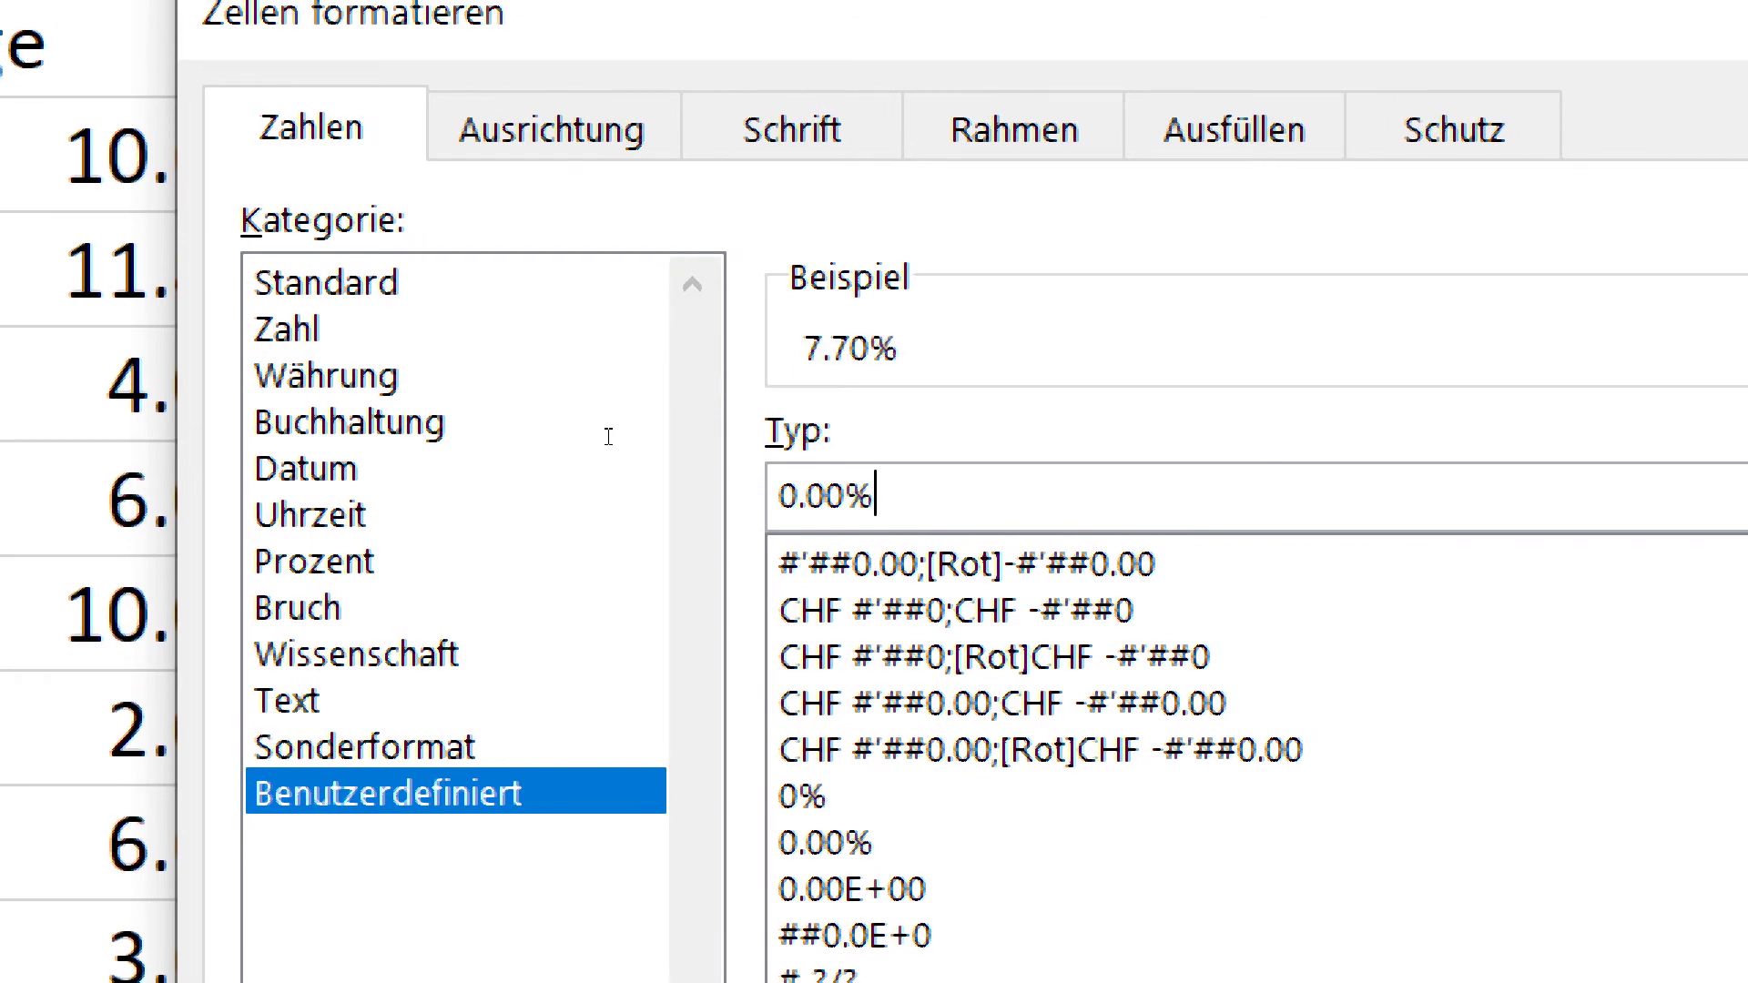
type(" \"")
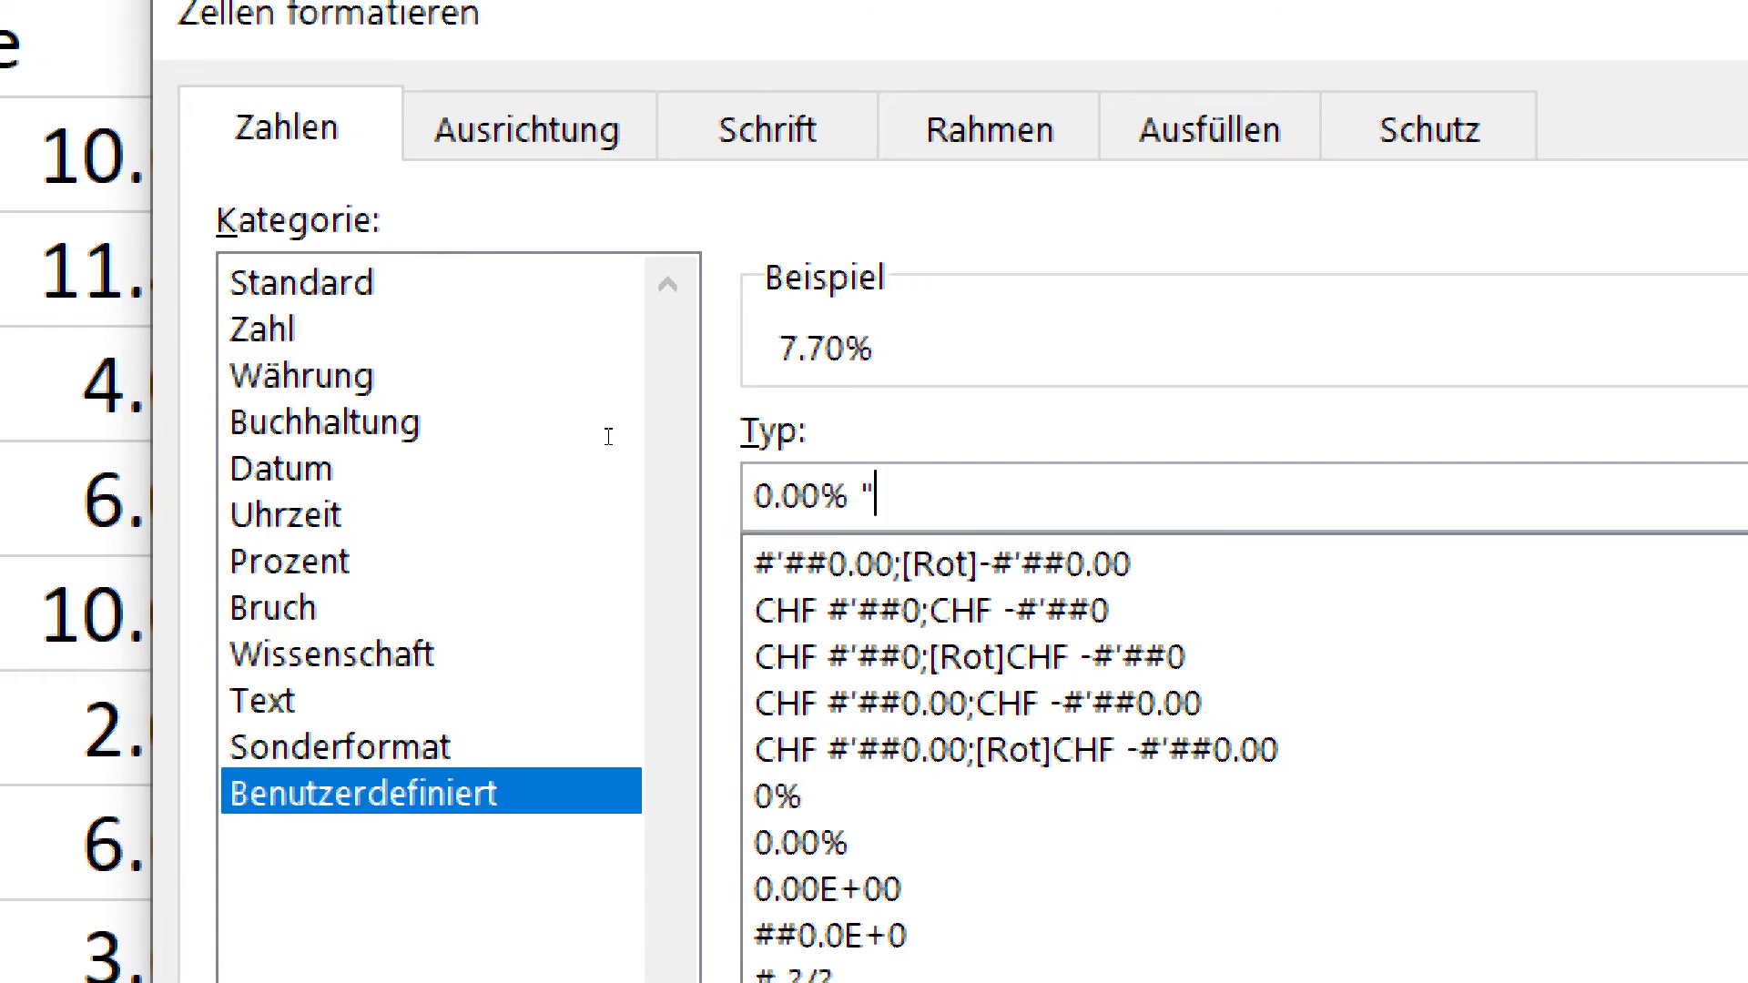
type("M")
type("wSt.")
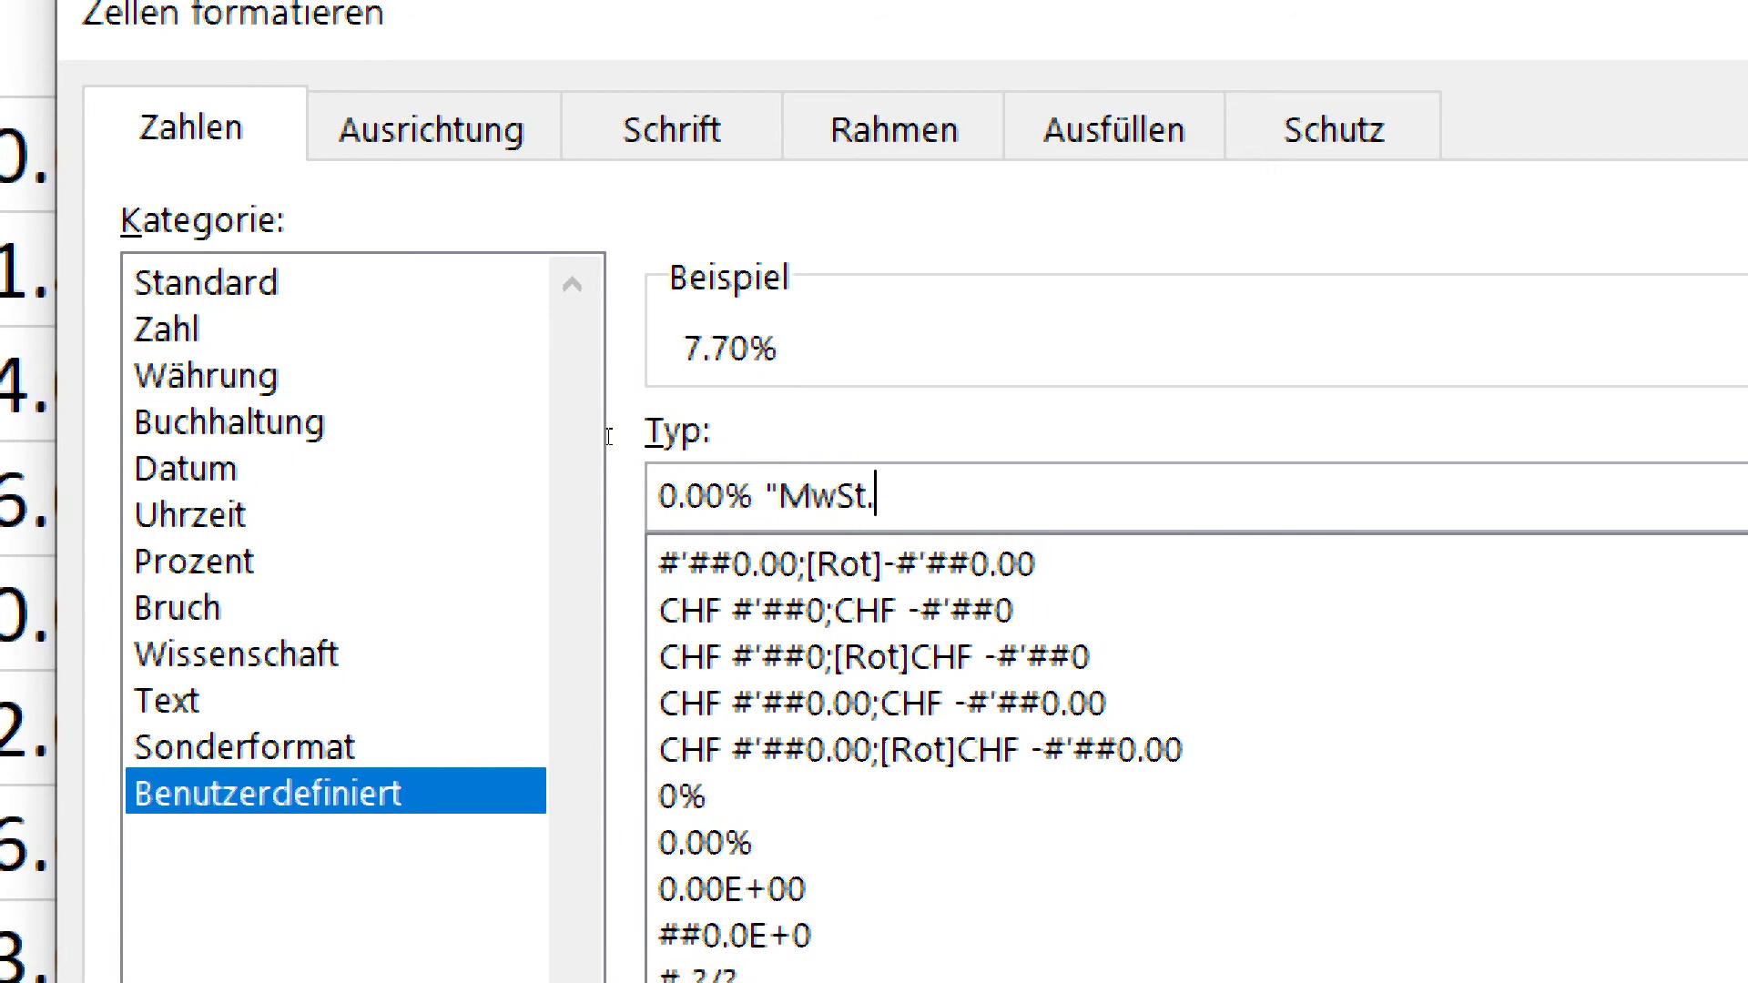
type("\"")
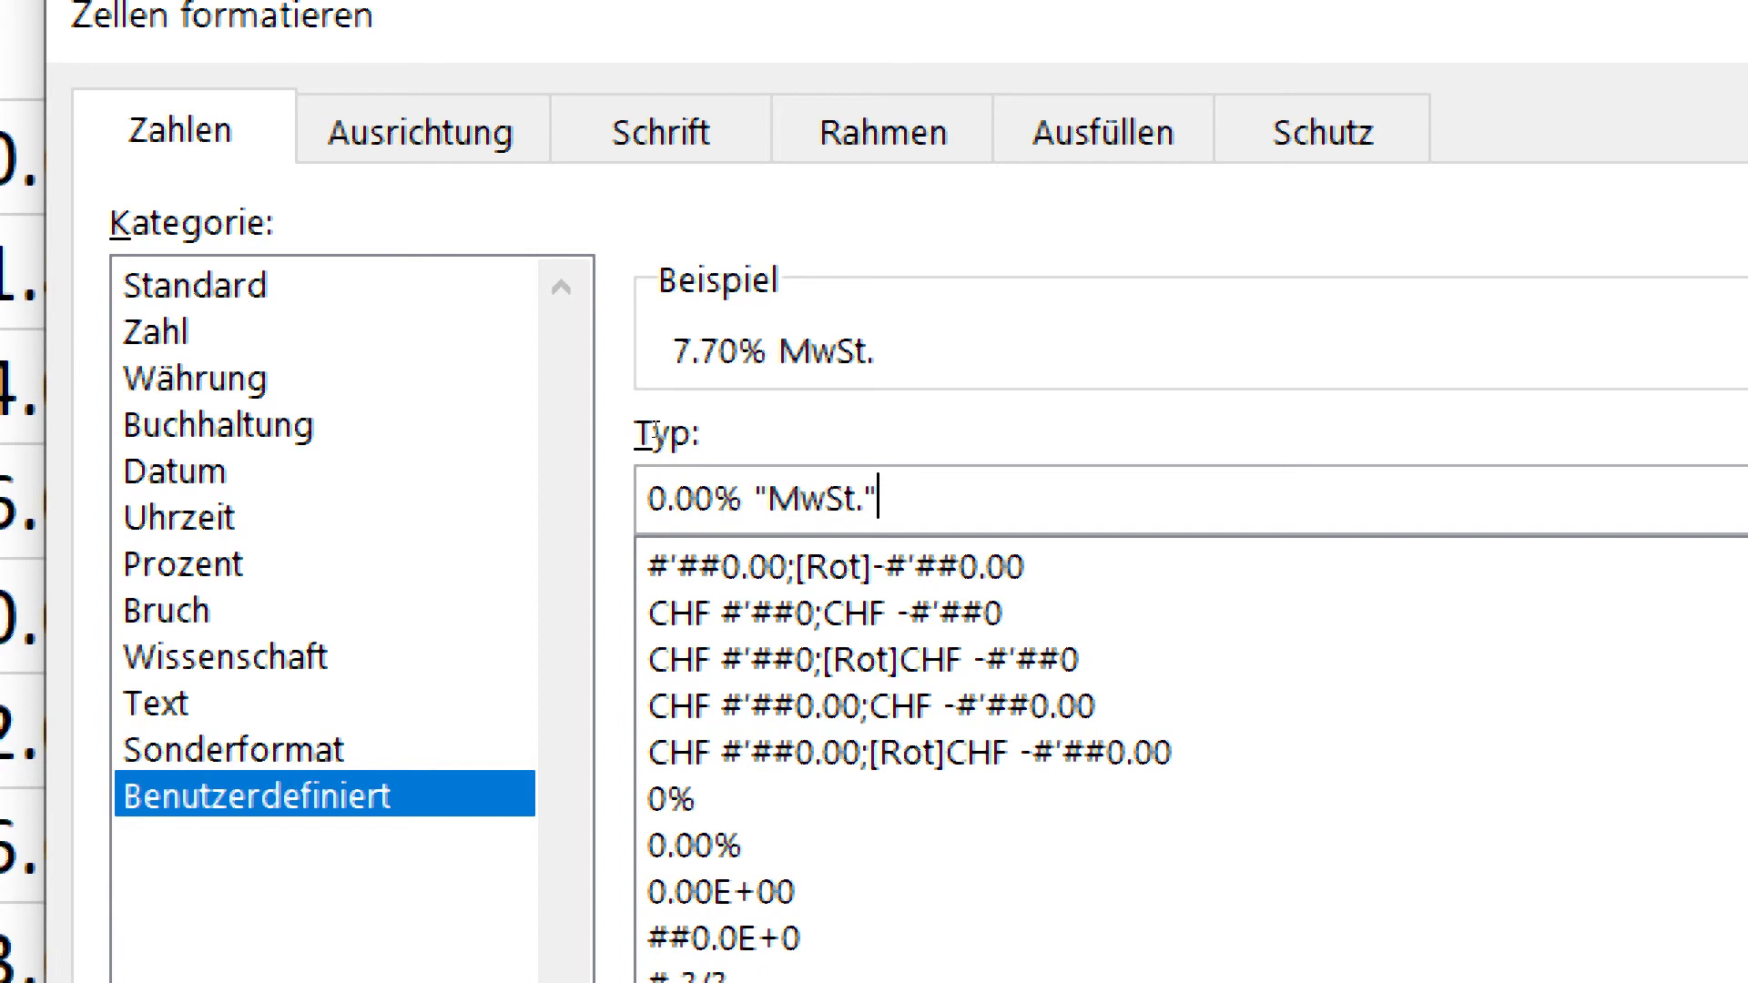
key("Return")
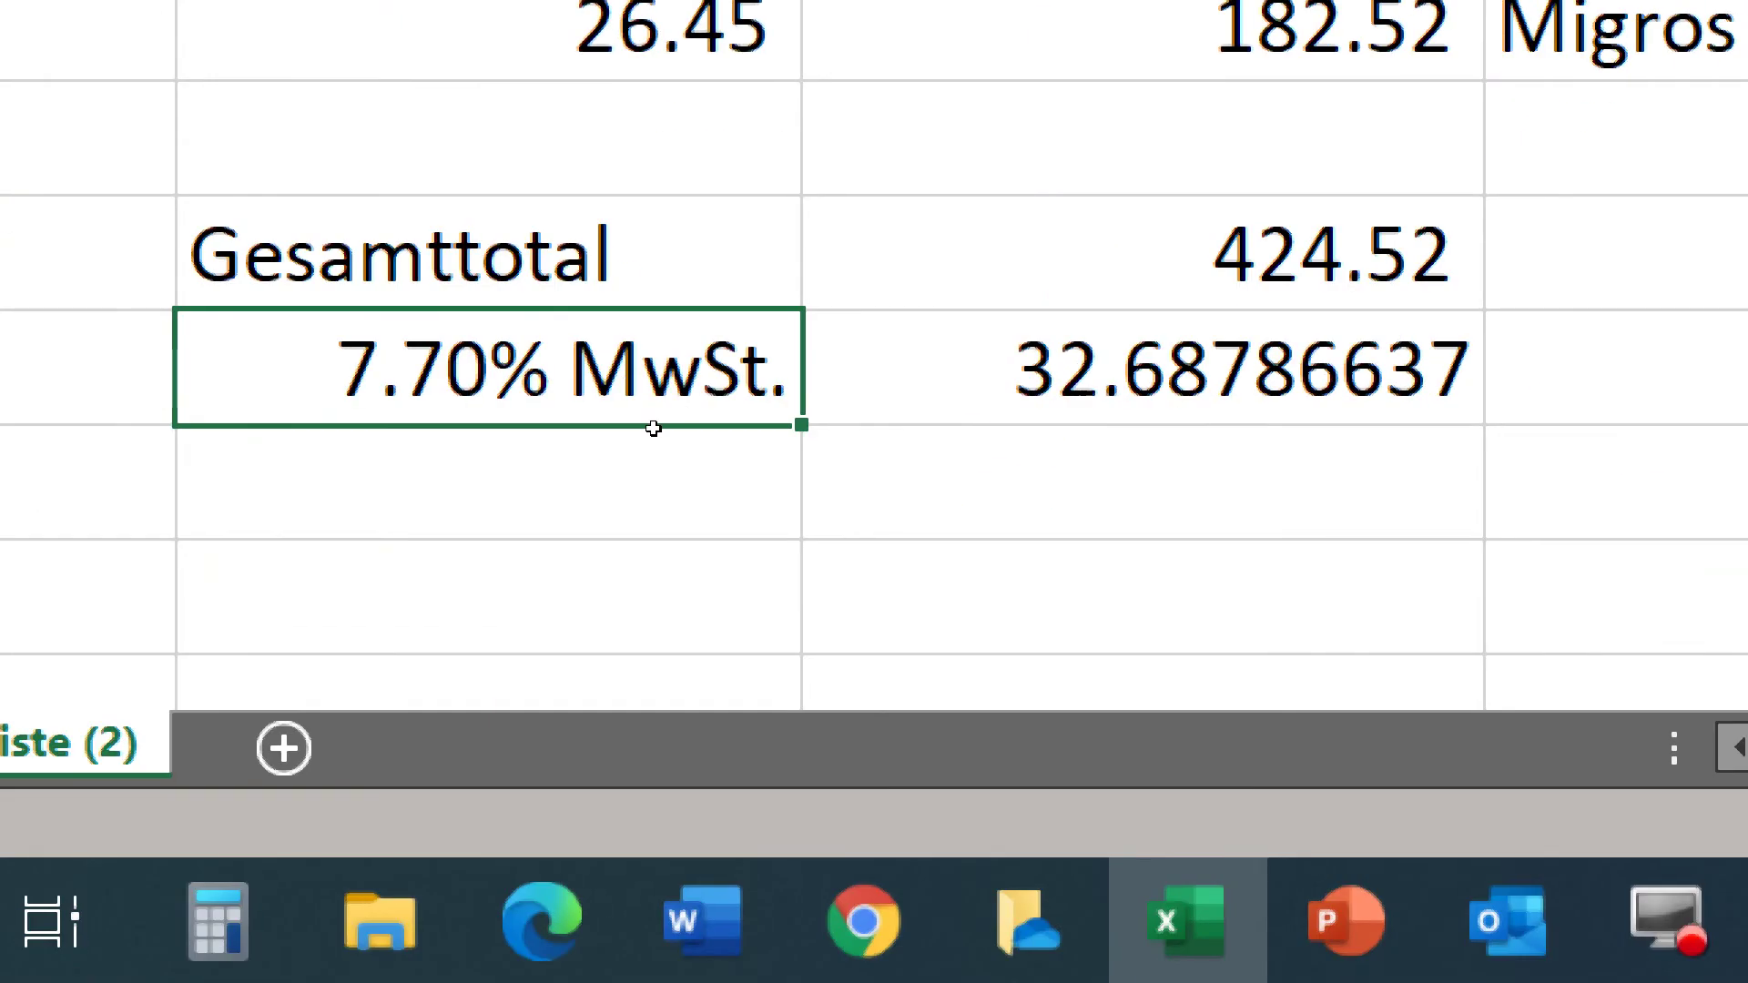
Re-enter =E13*D14 in E14 with arrow-key references, giving VAT of 32.69.
key("Right")
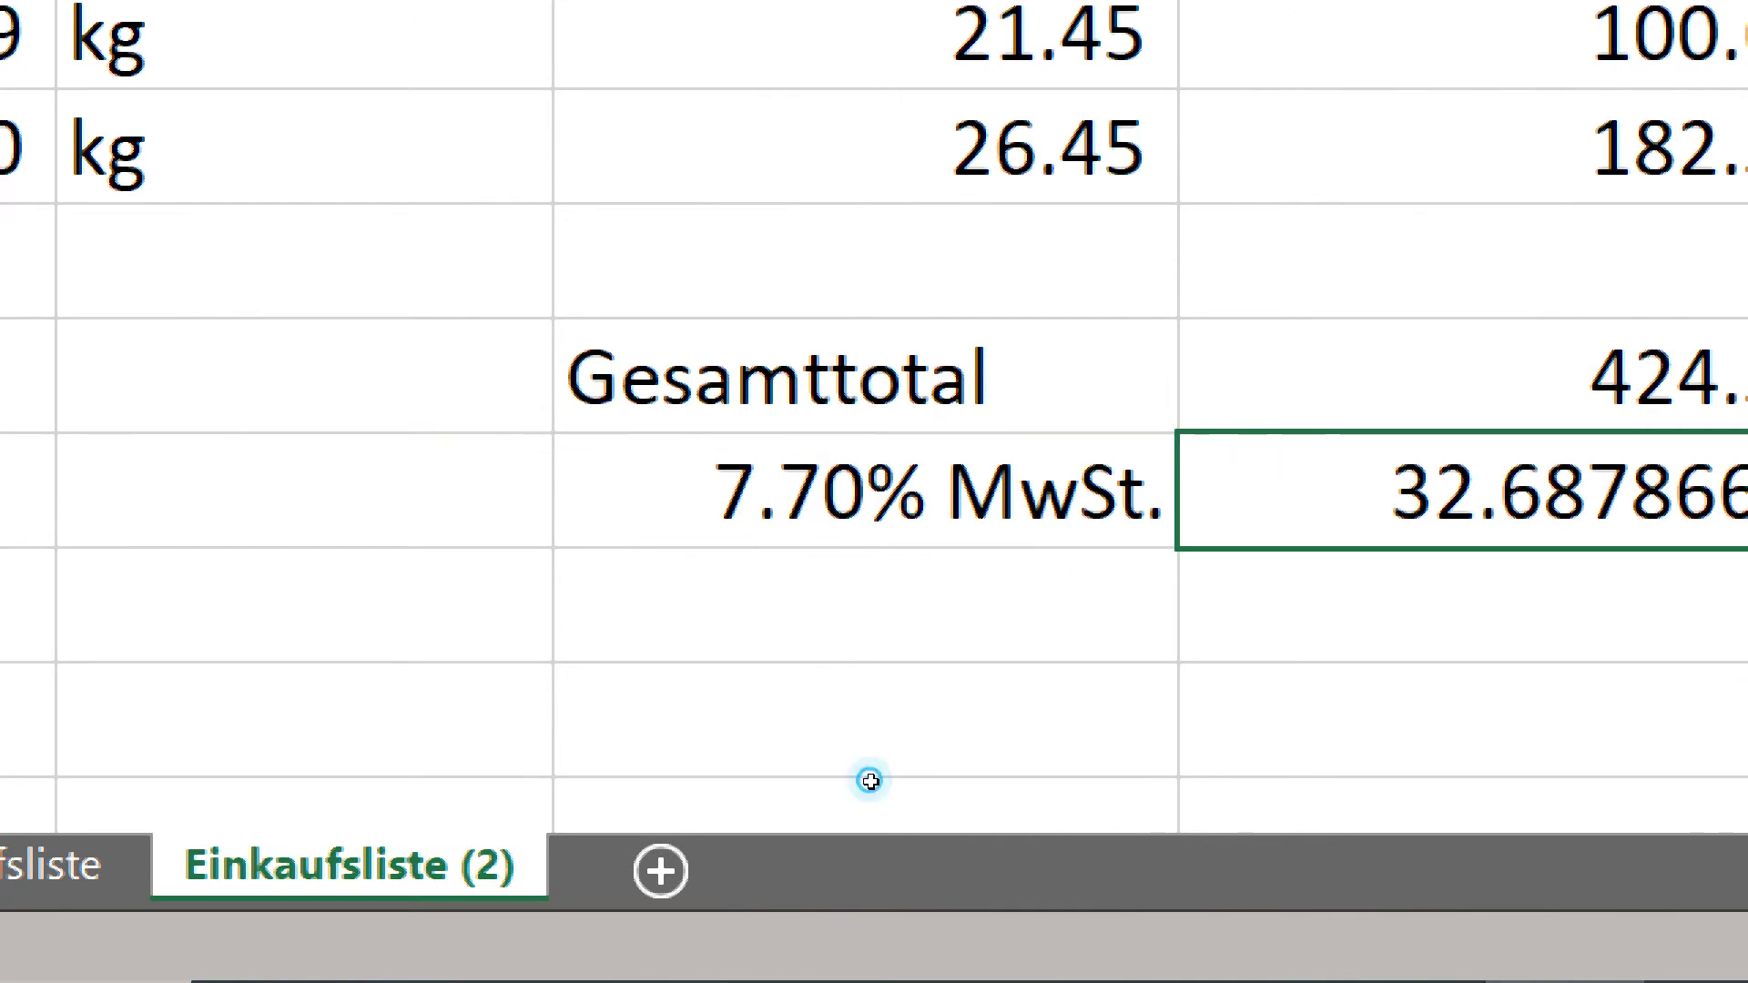
type("?=")
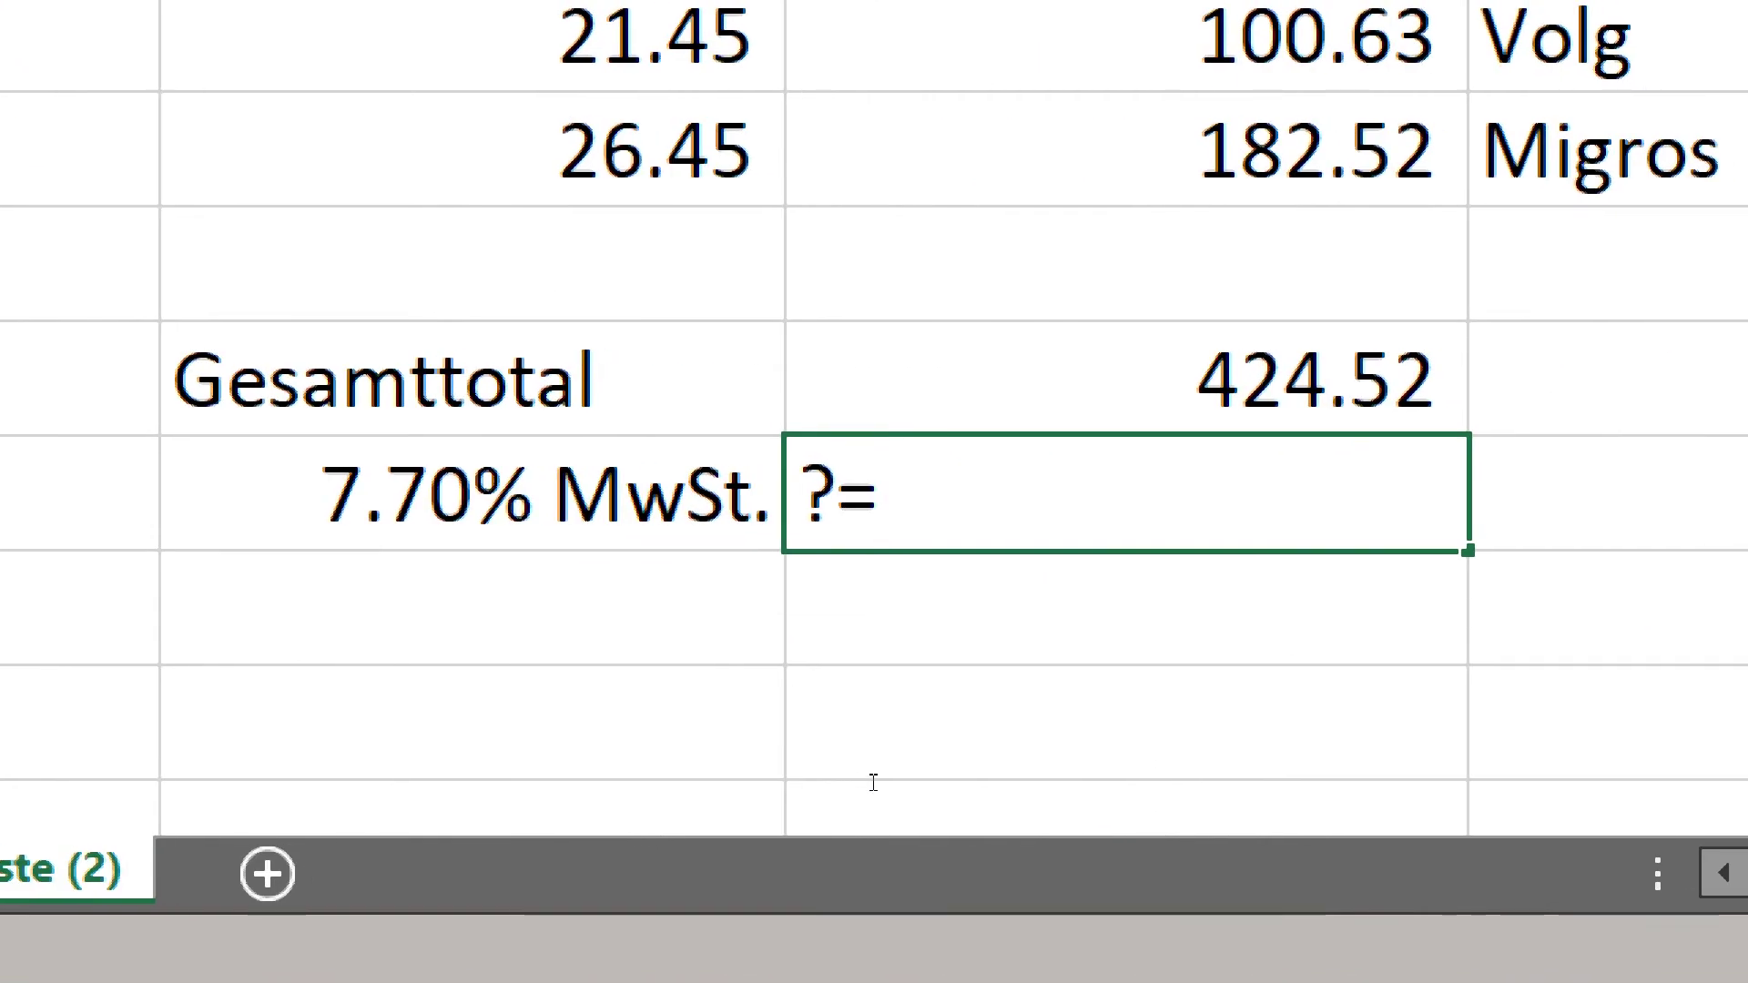
key("BackSpace")
key("BackSpace")
type("=")
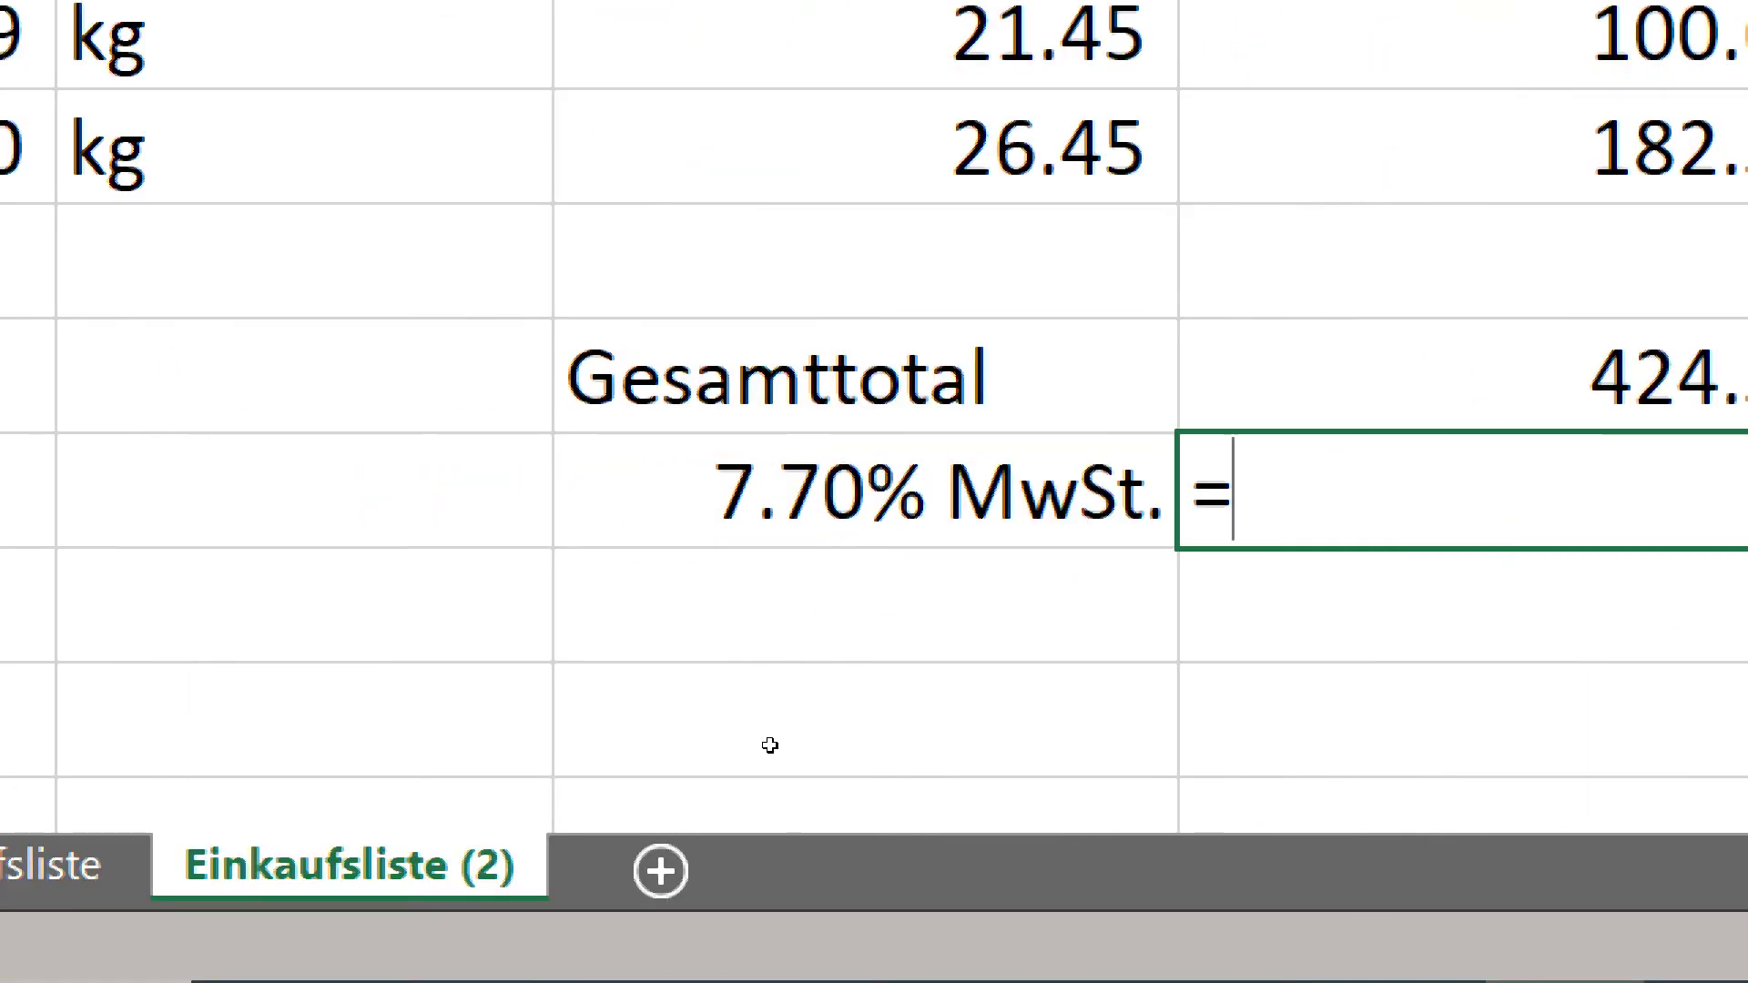
key("Up")
type("*")
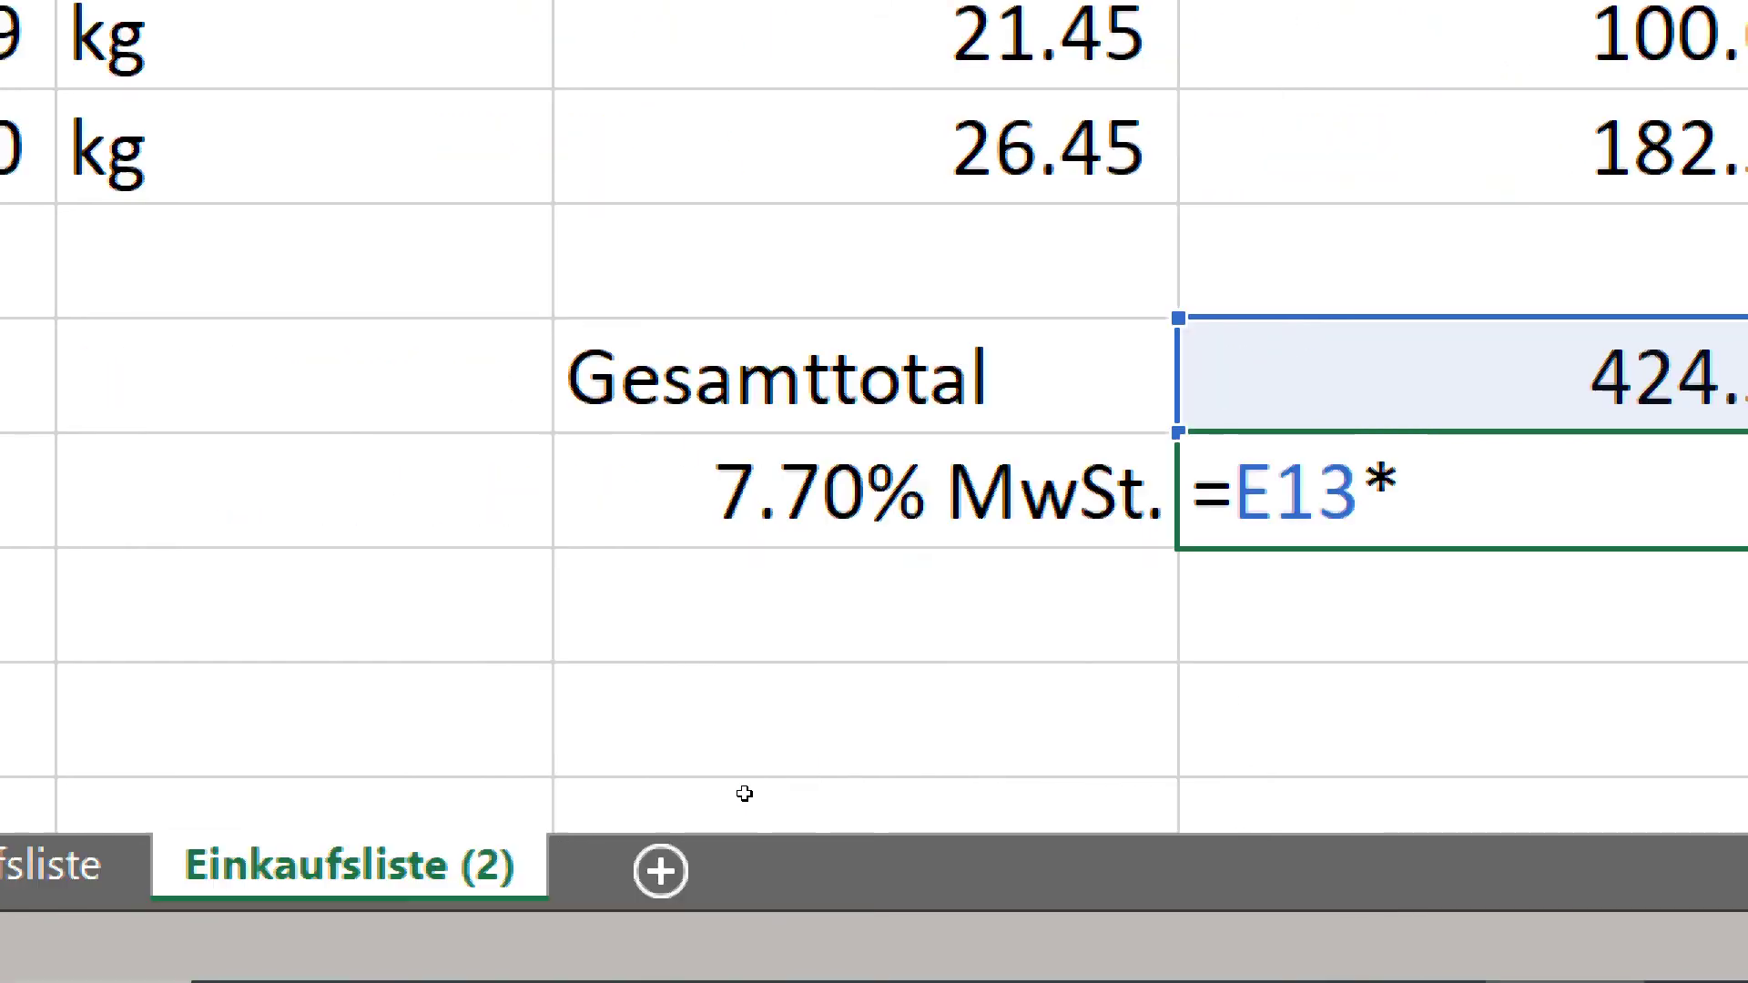
key("Left")
key("Return")
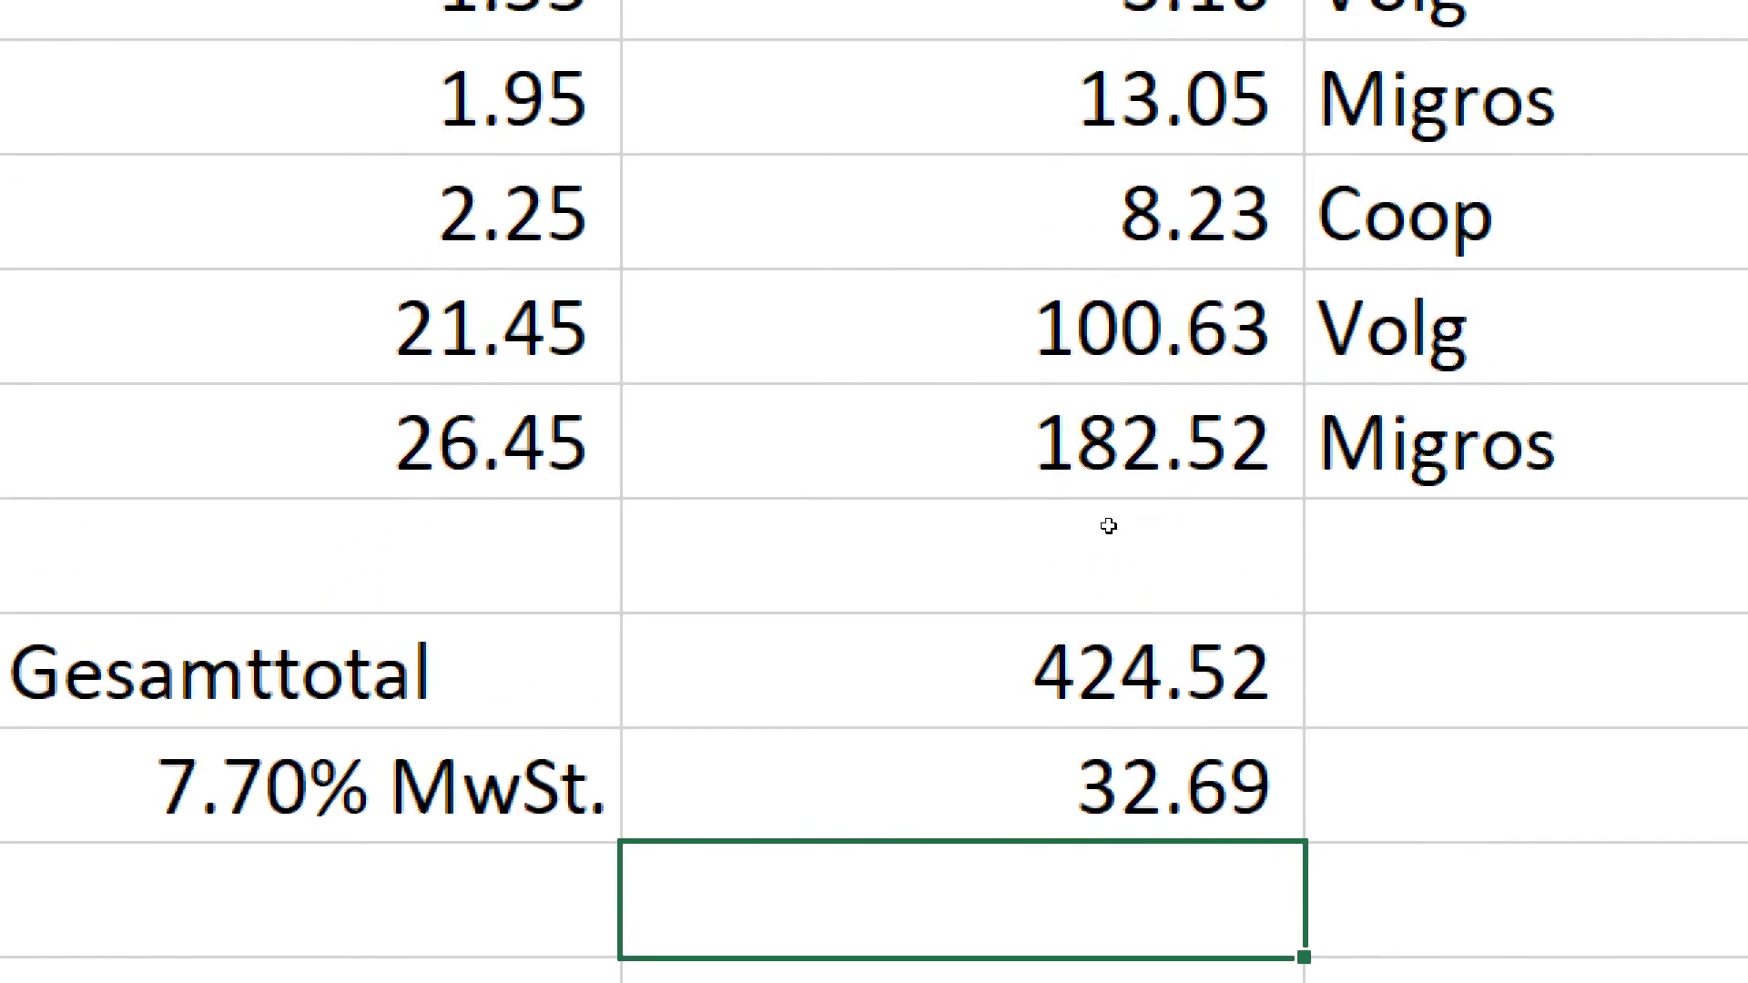
left_click(977, 737)
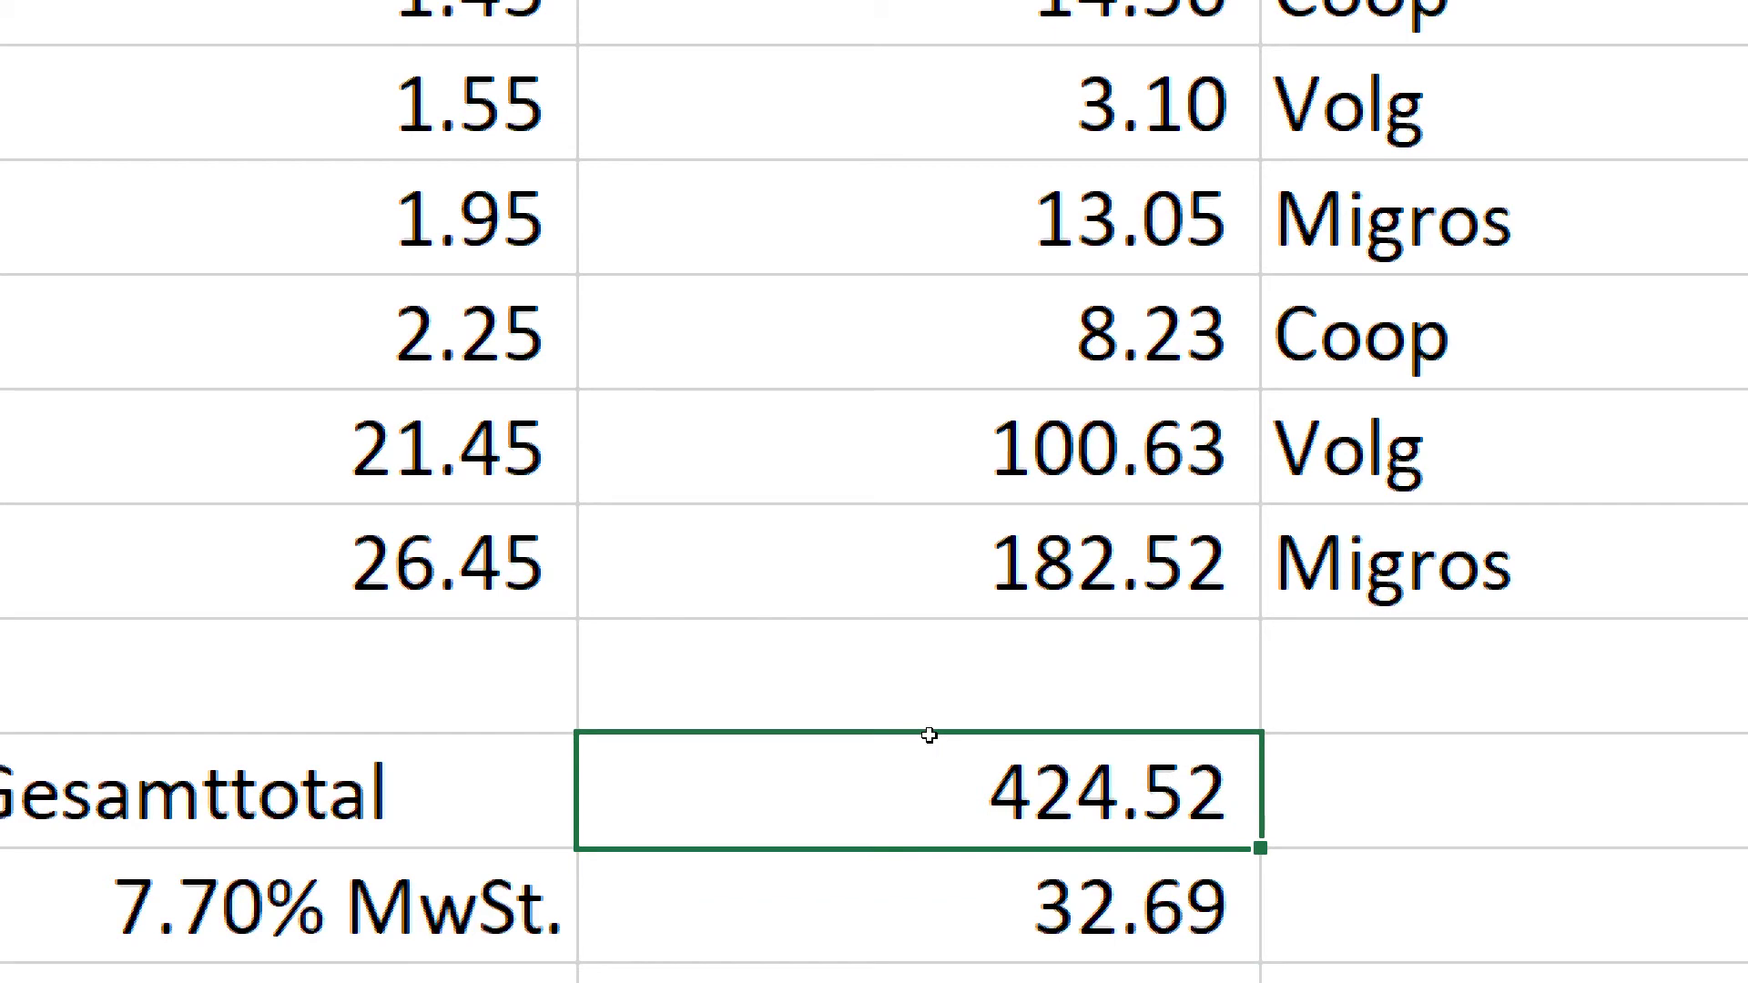
Change E13 to =VRUNDEN(SUMME(E2:E12);0.05) so the Gesamttotal shows 424.50.
double_click(928, 735)
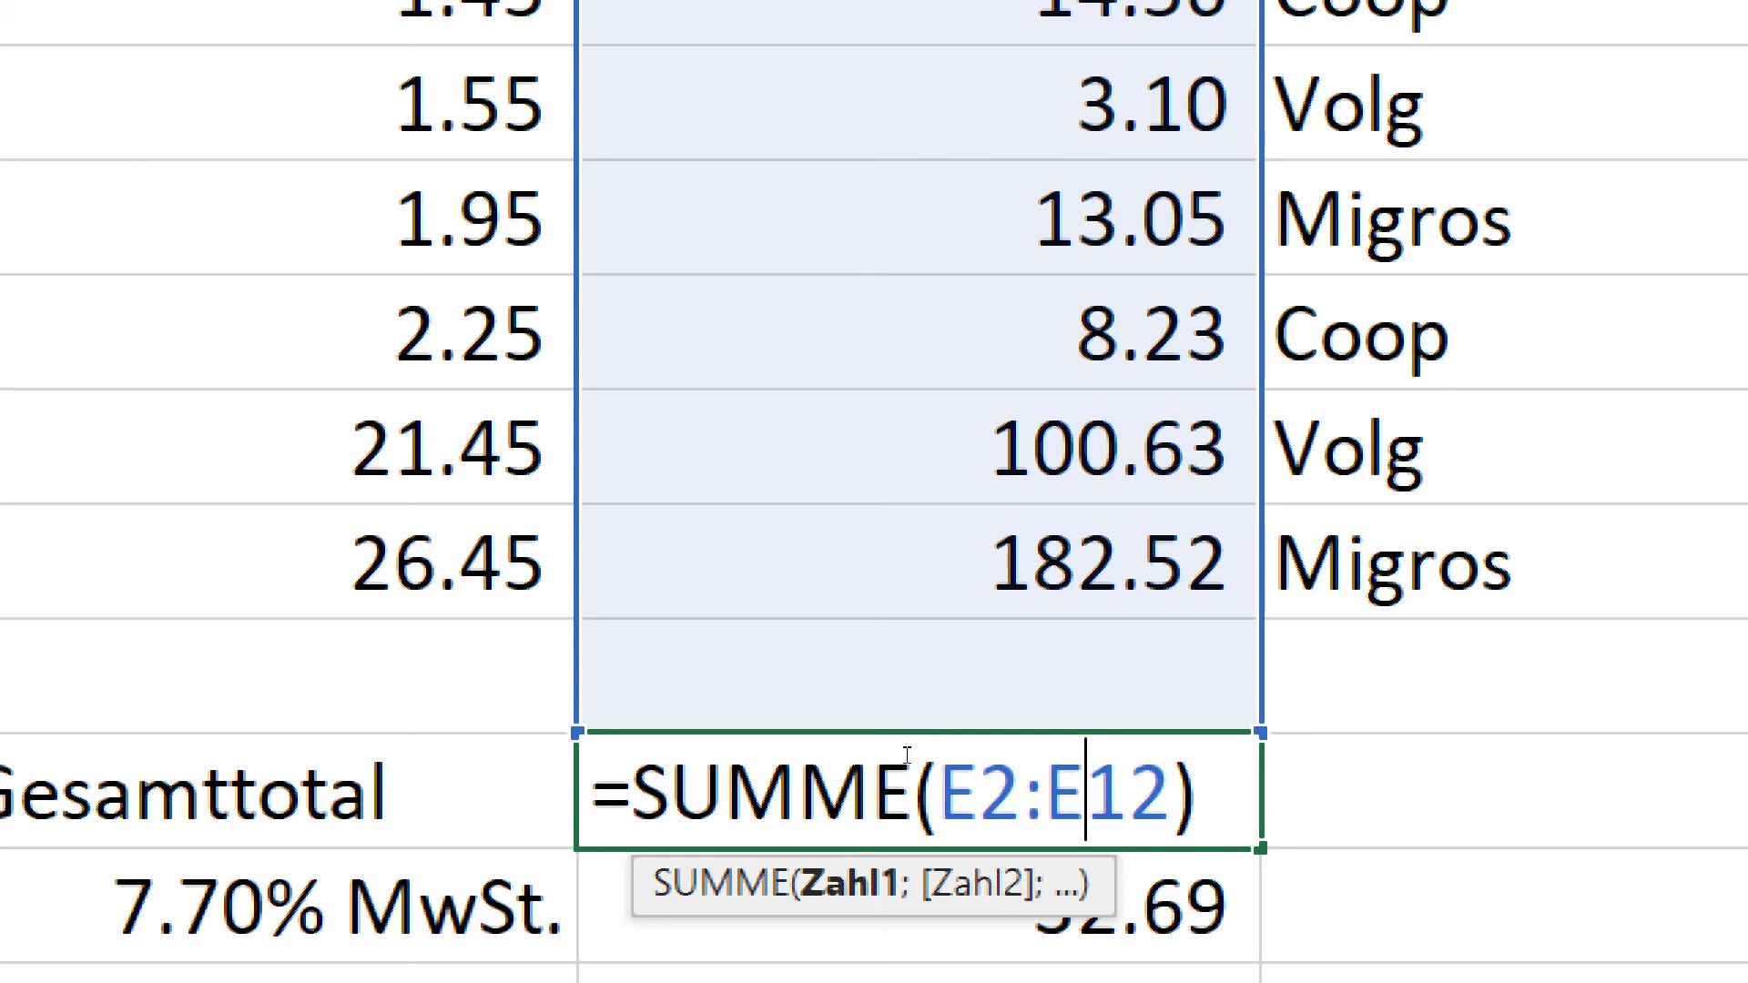
left_click(776, 746)
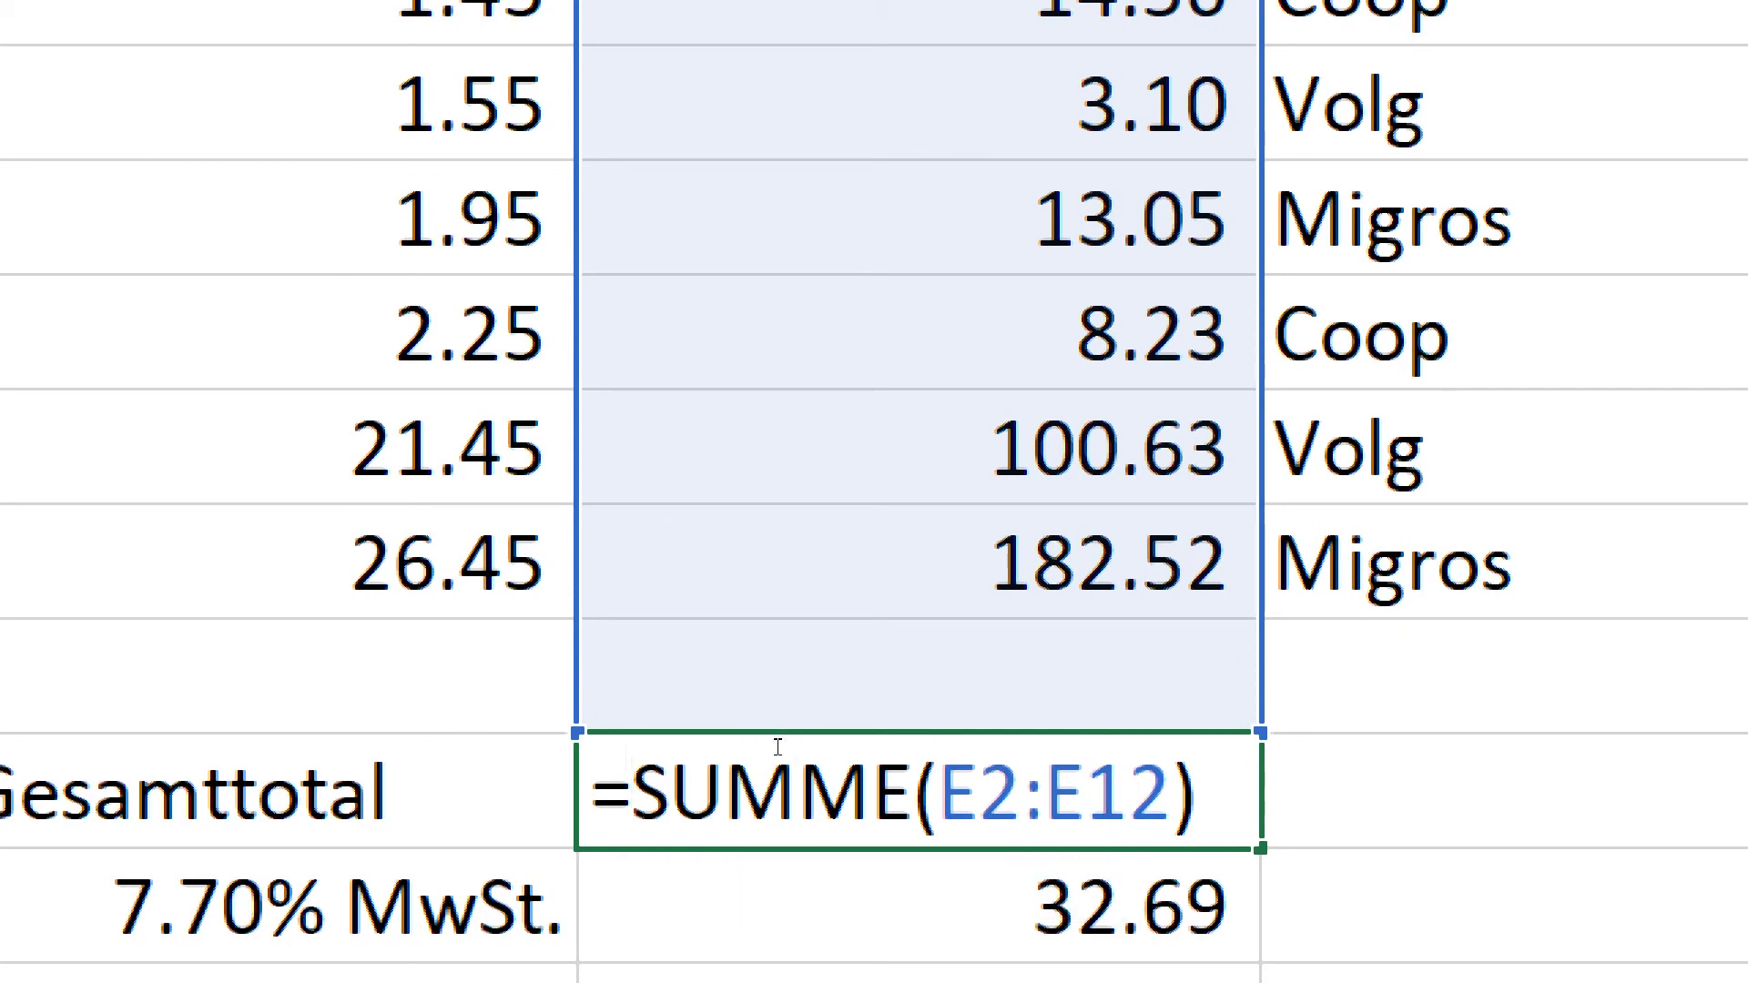
type("run")
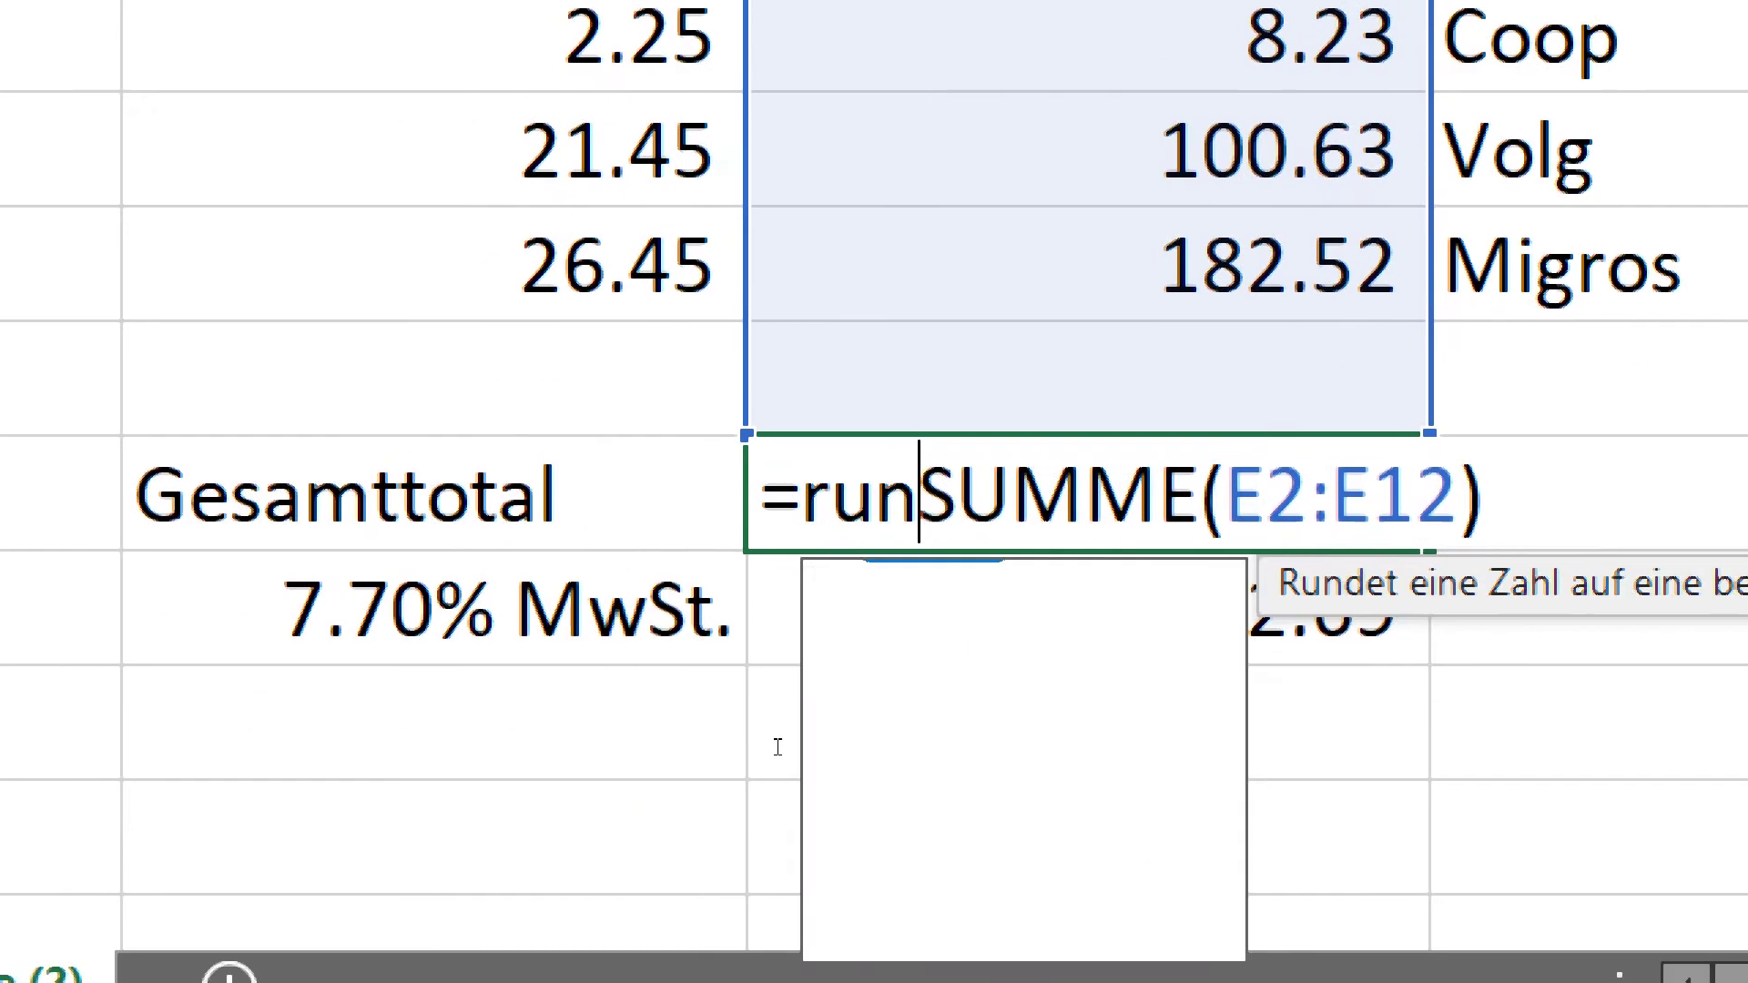
key("Tab")
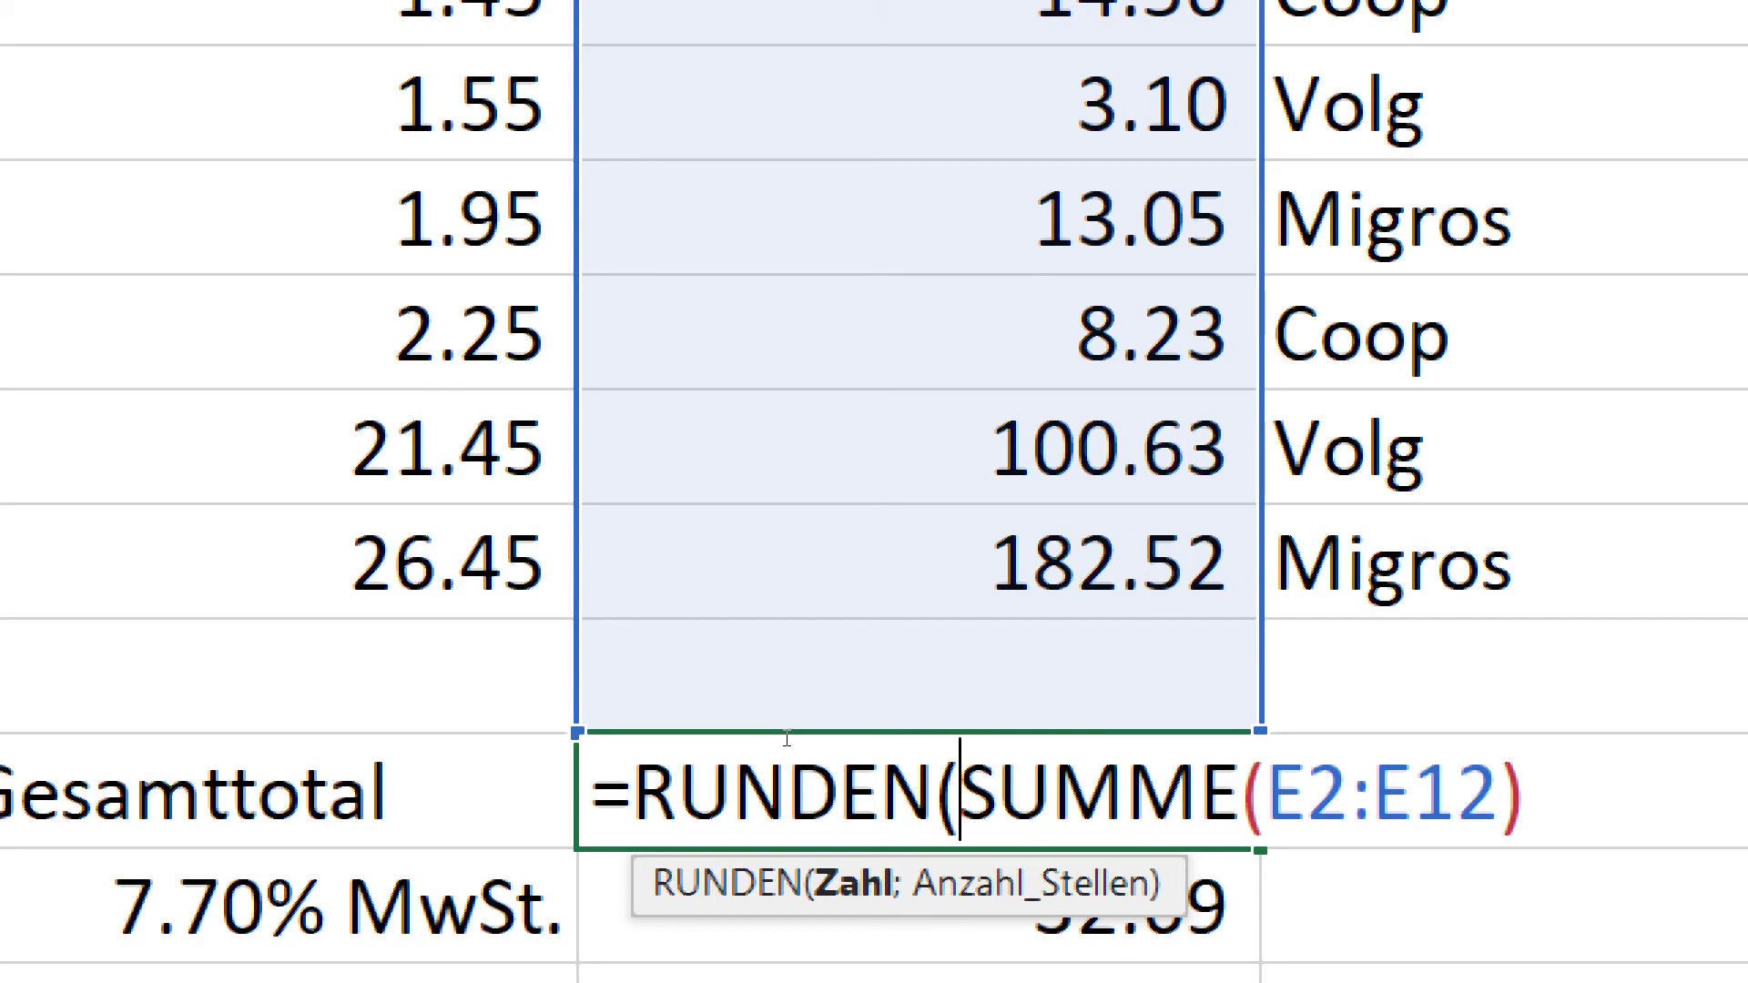
key("Left")
key("Left")
key("Left")
key("Left")
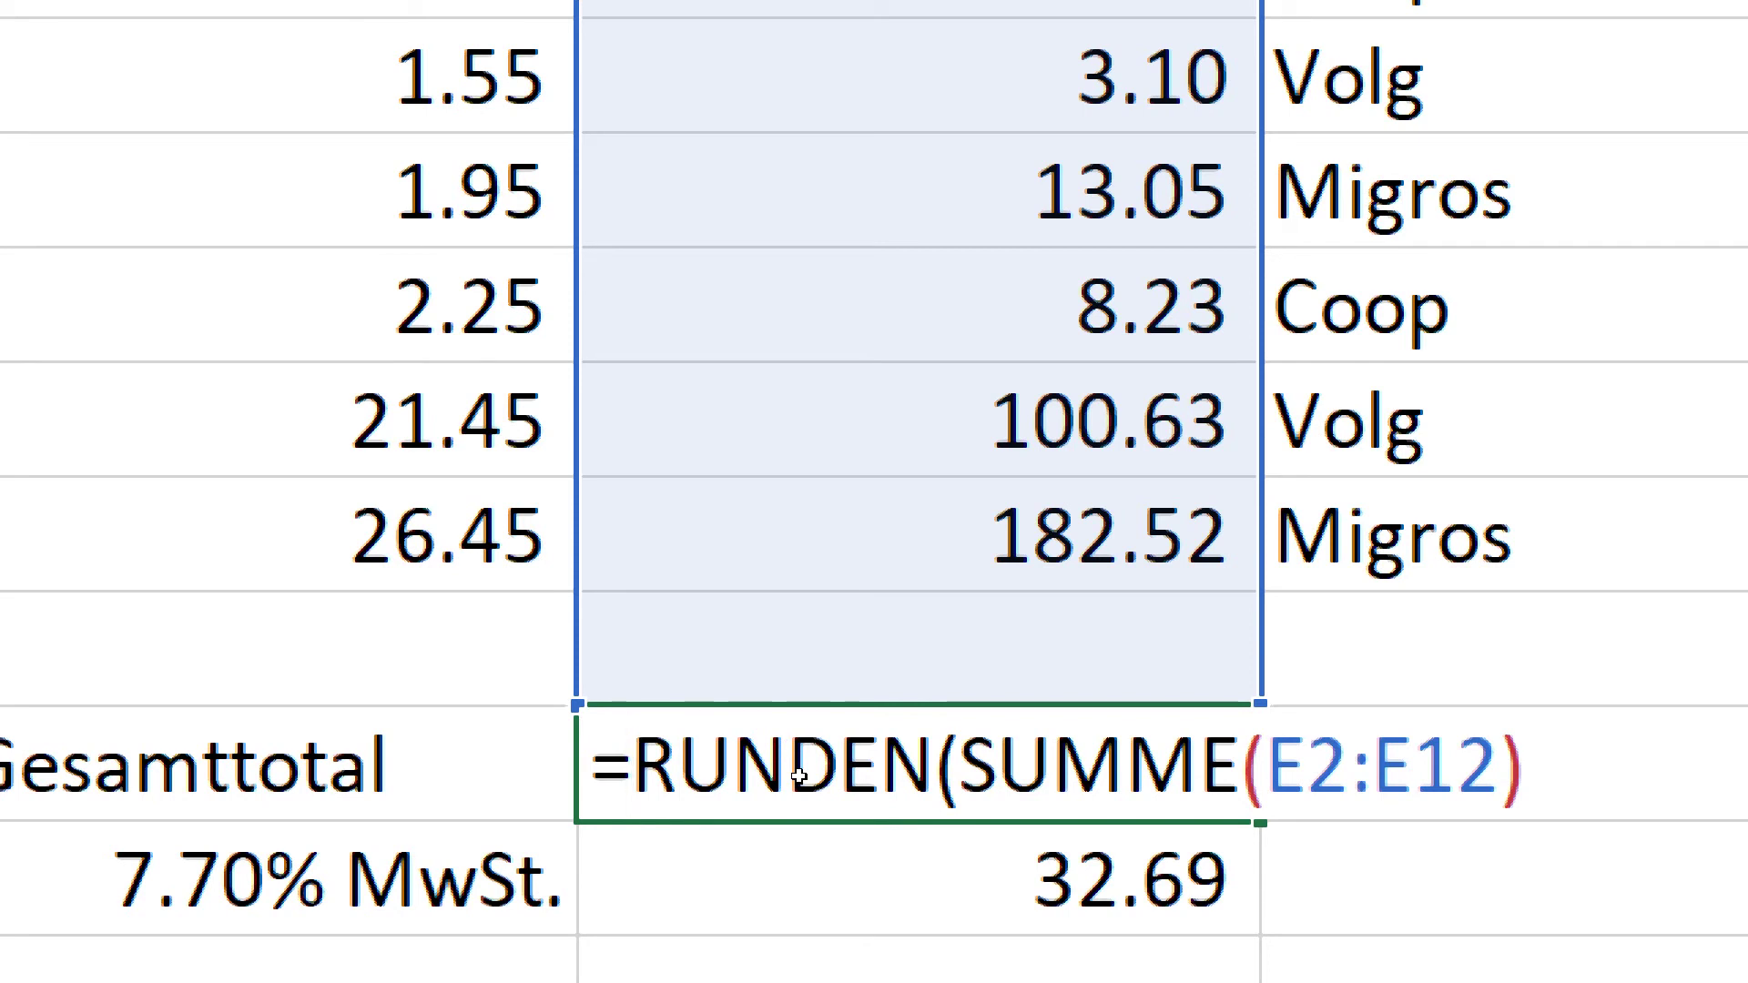
type("v")
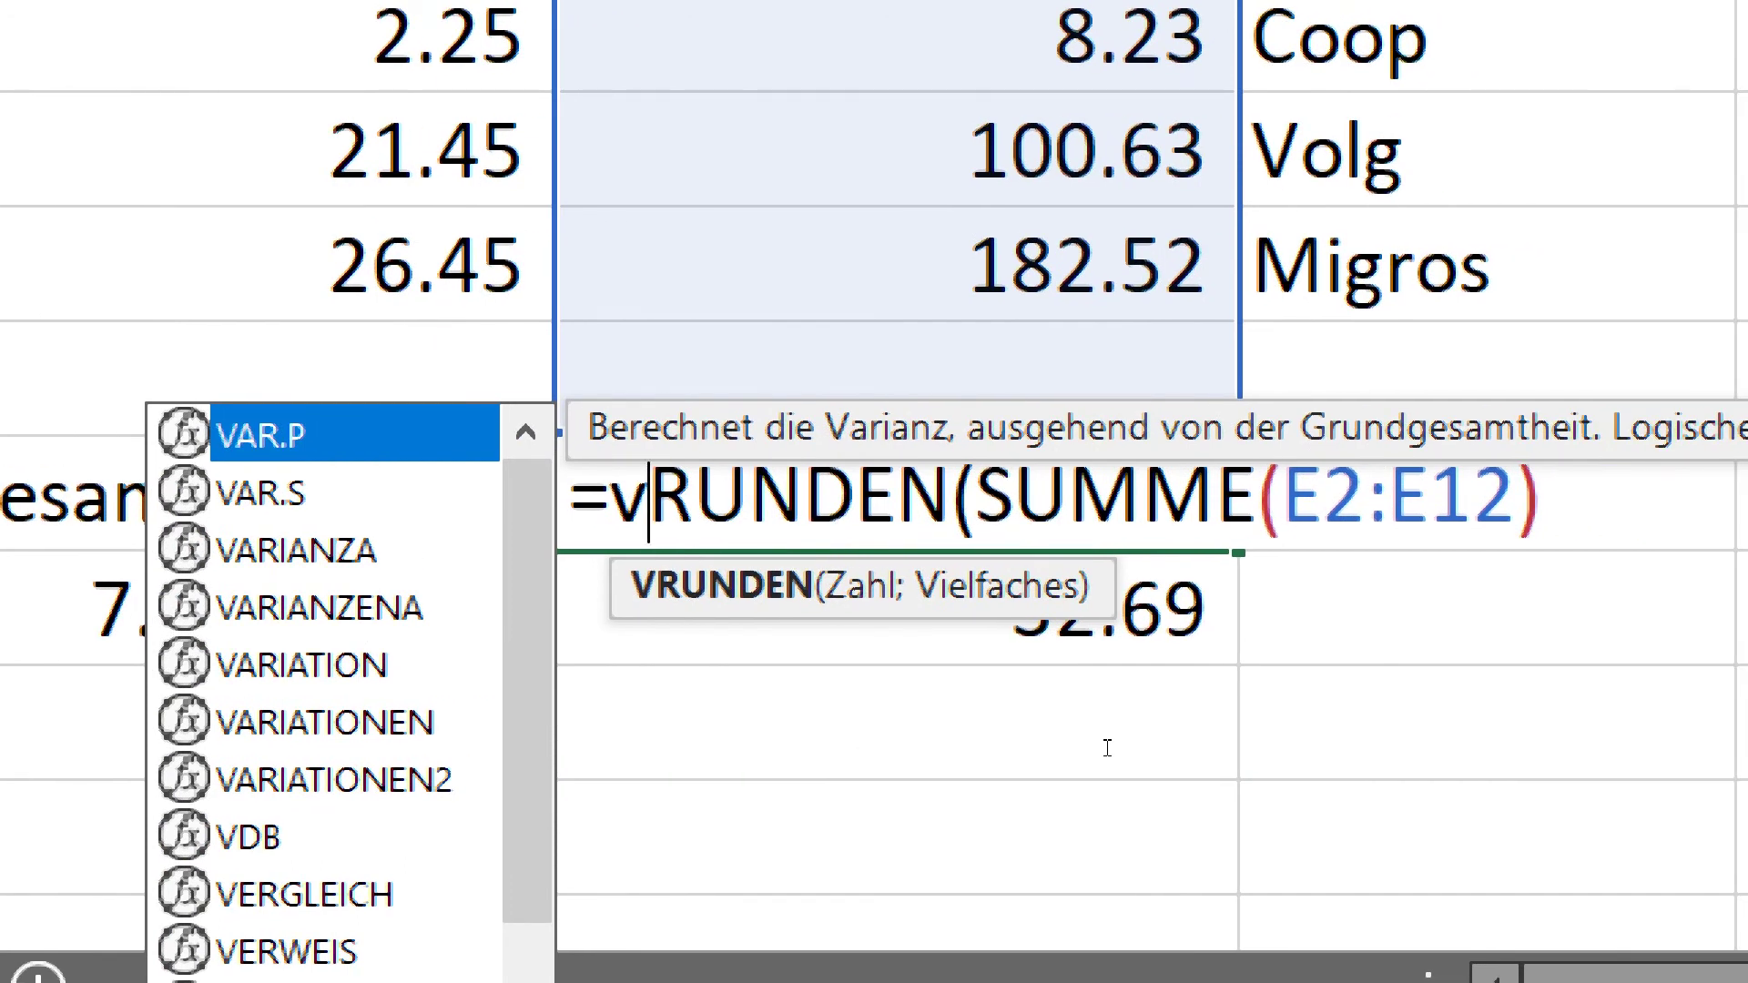
key("End")
type(";")
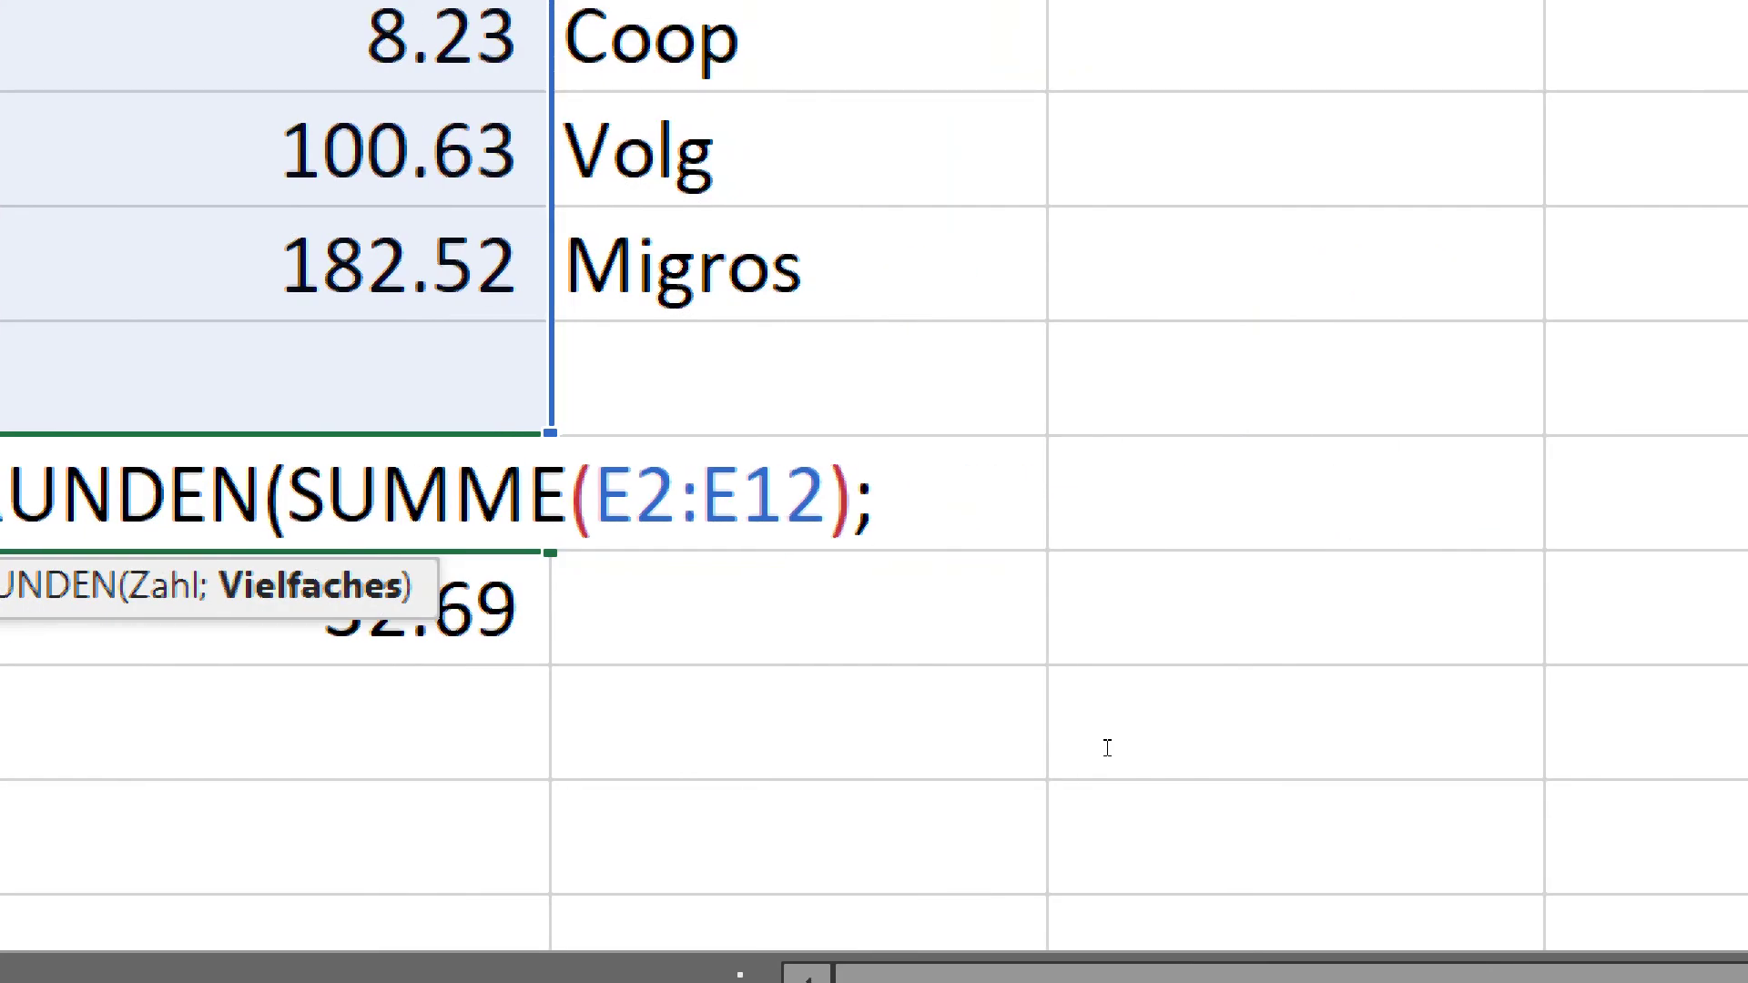
type("0.0")
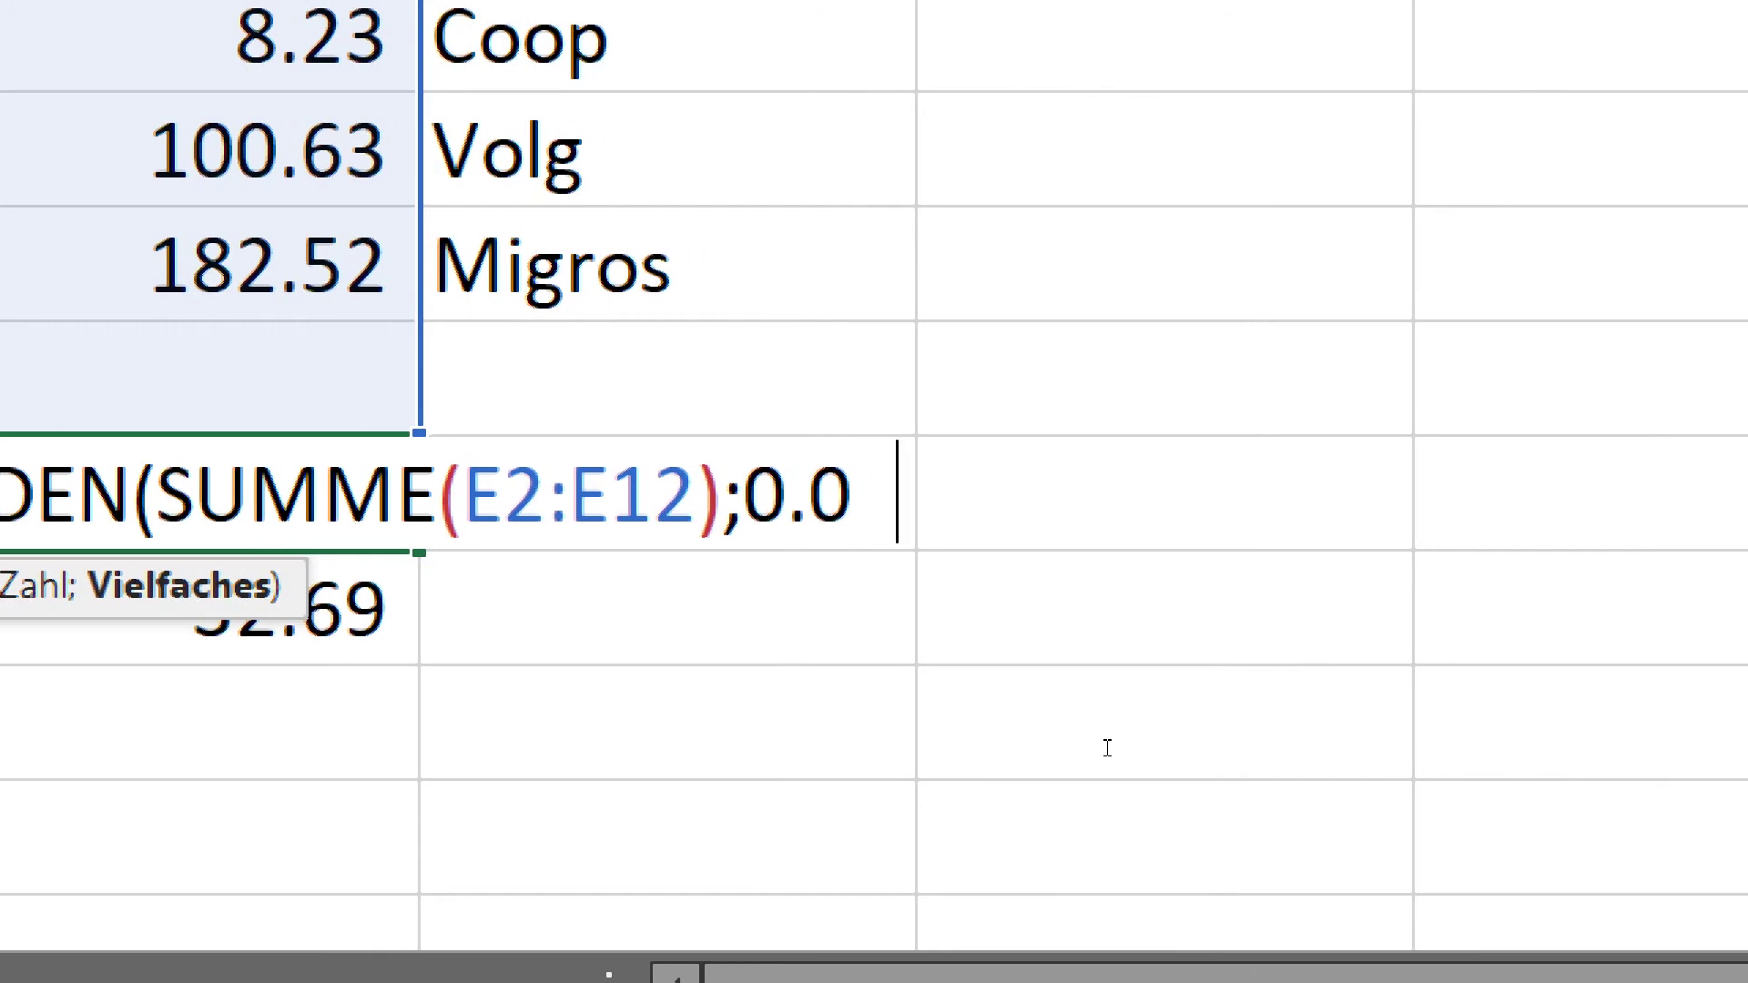
type("5)")
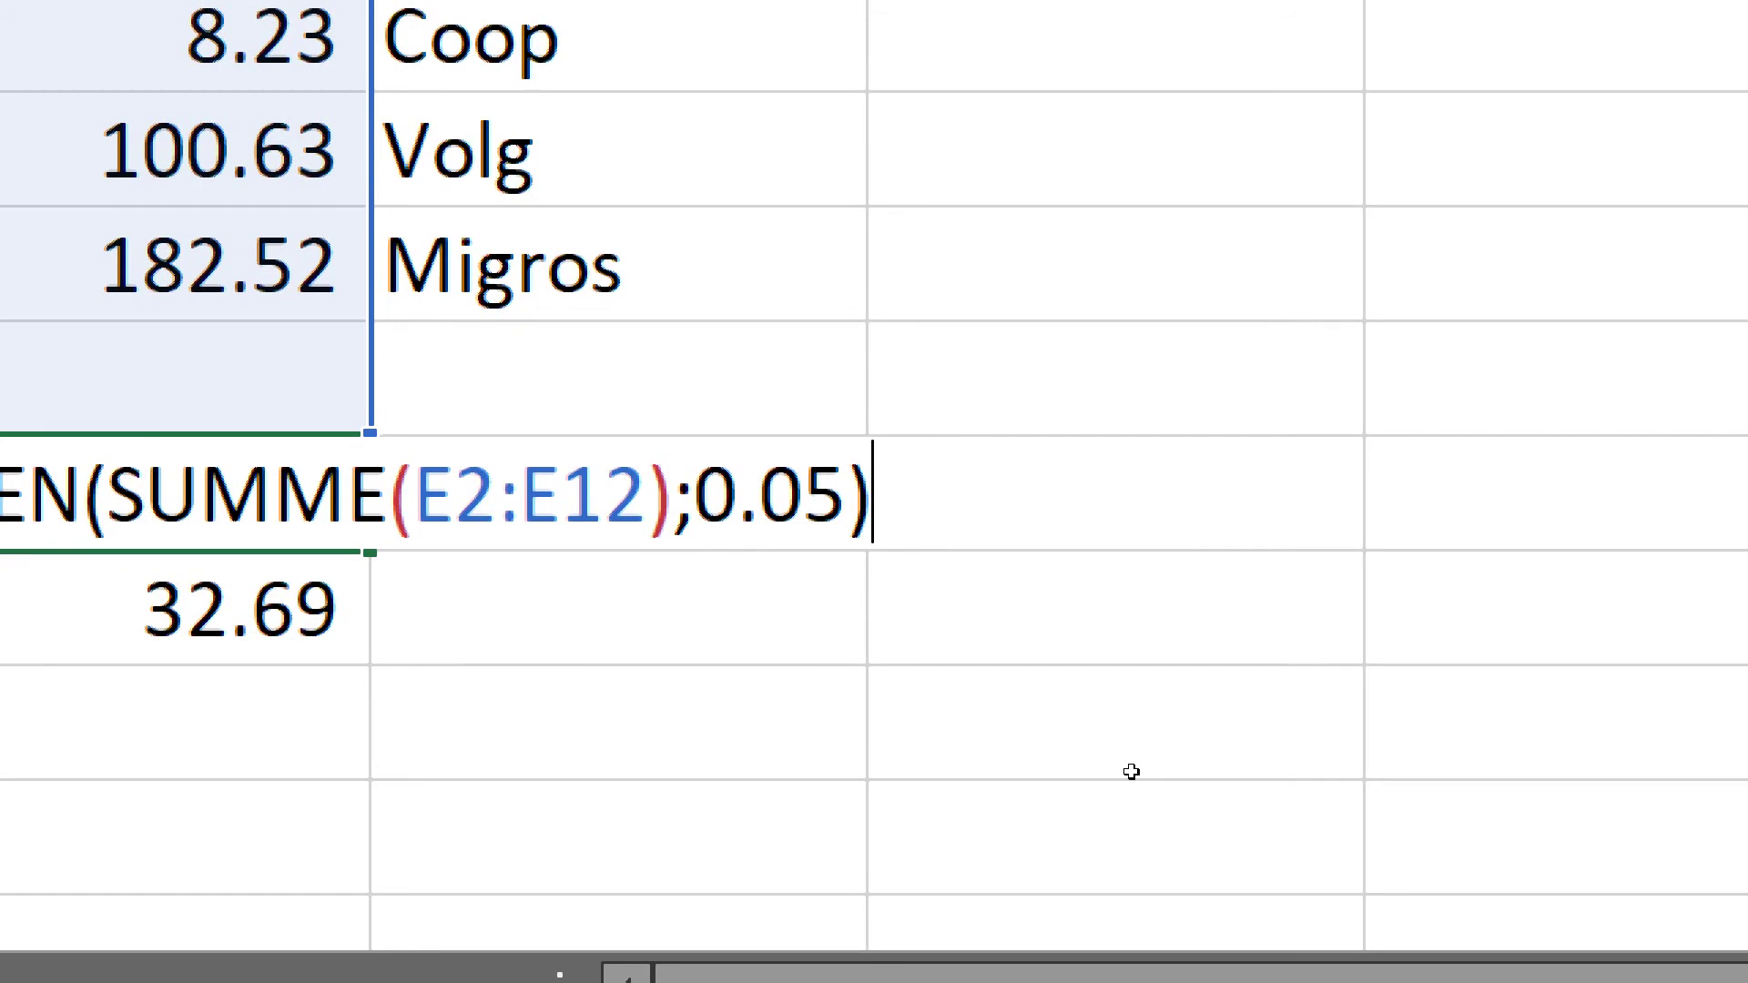
key("Return")
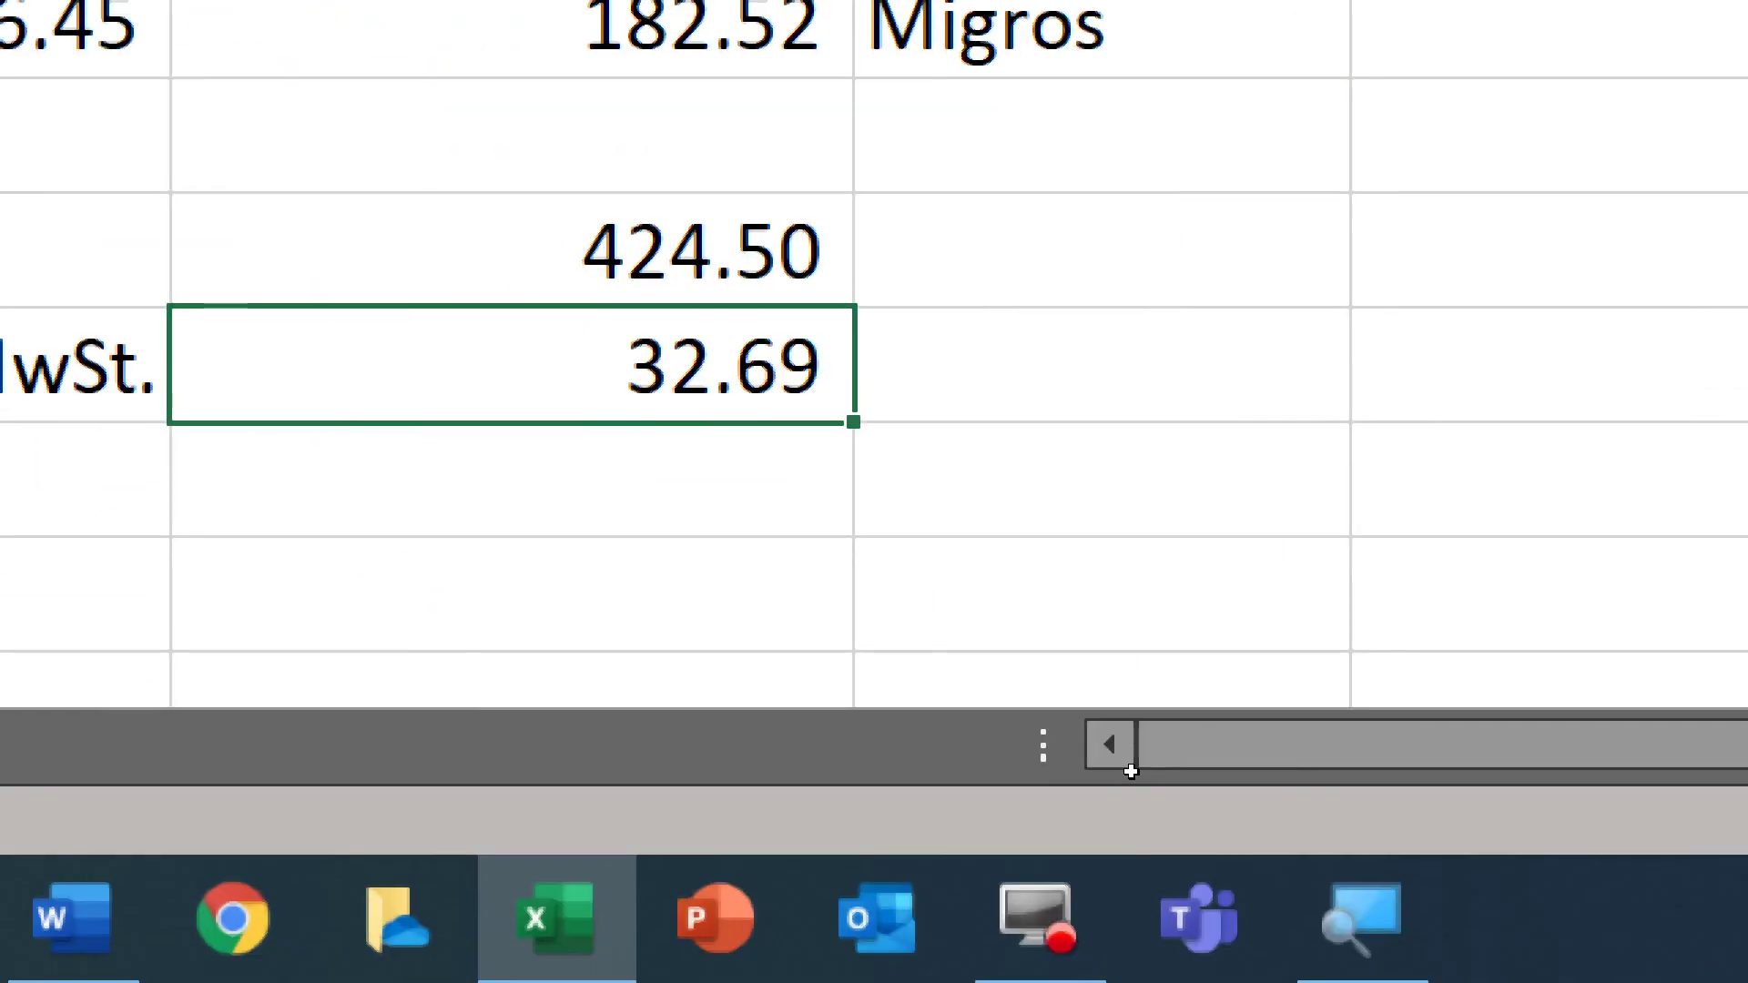
key("Up")
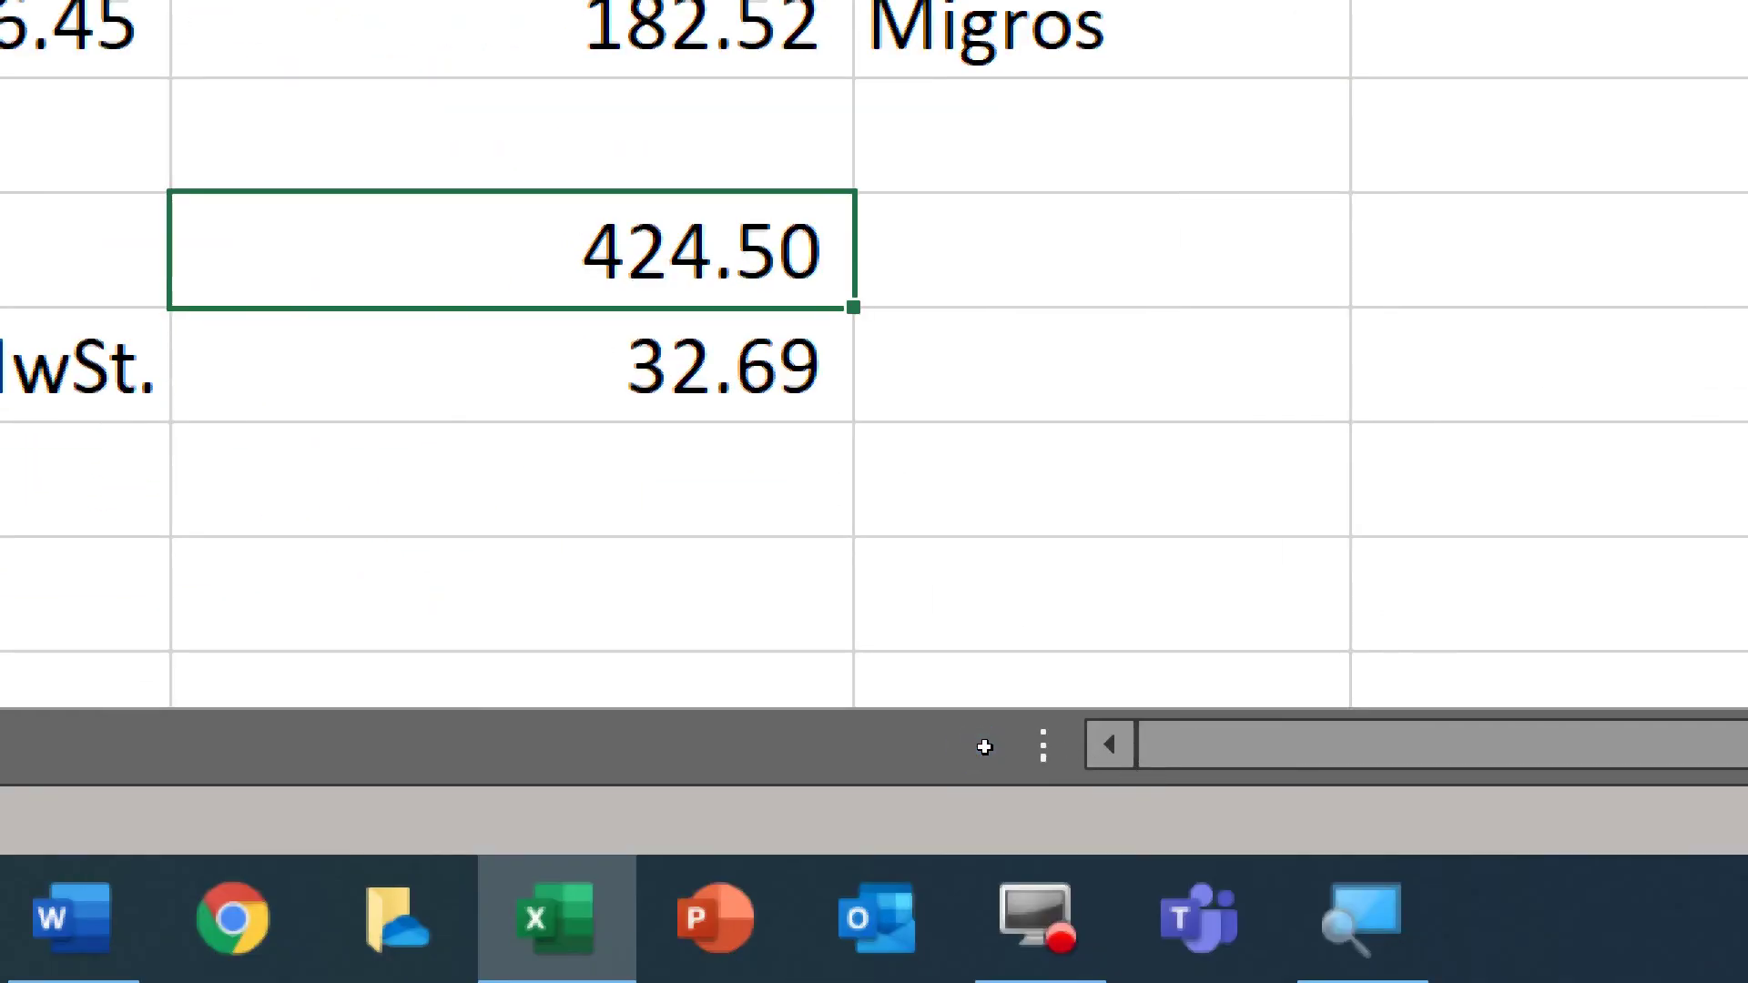
key("F2")
key("Left")
key("Left")
key("Left")
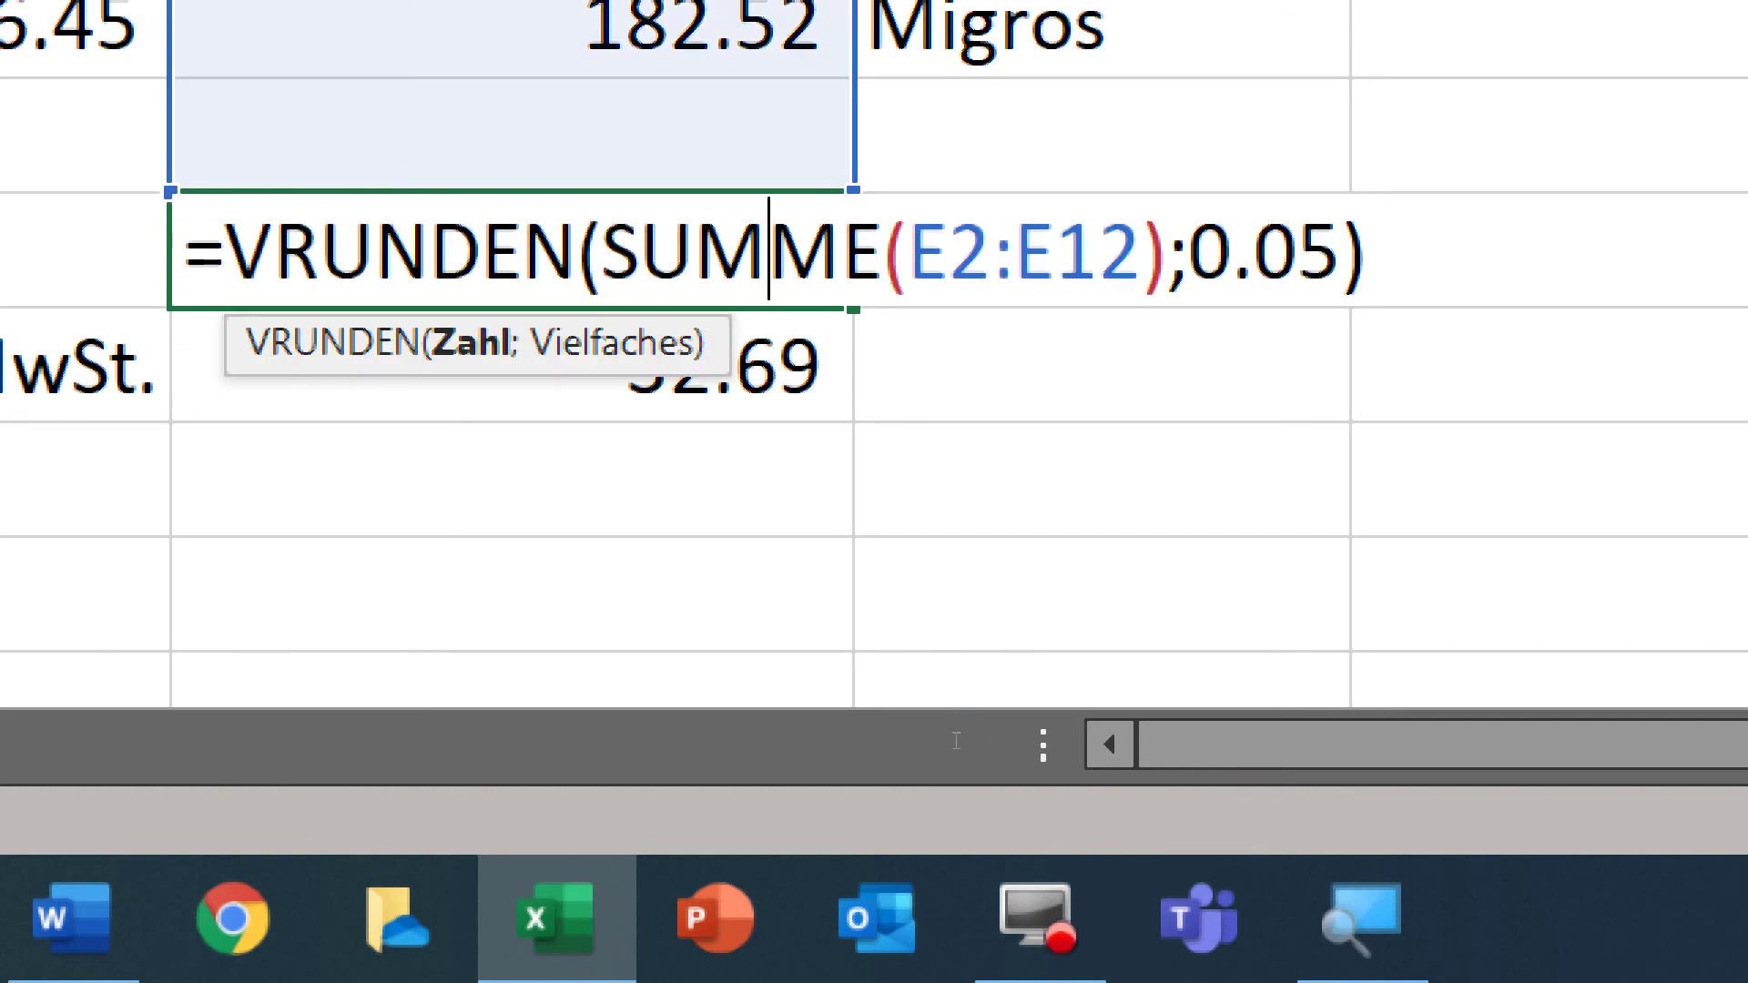
key("shift+Left")
key("shift+Left")
key("shift+Left")
key("shift+Right")
key("shift+Right")
key("shift+Right")
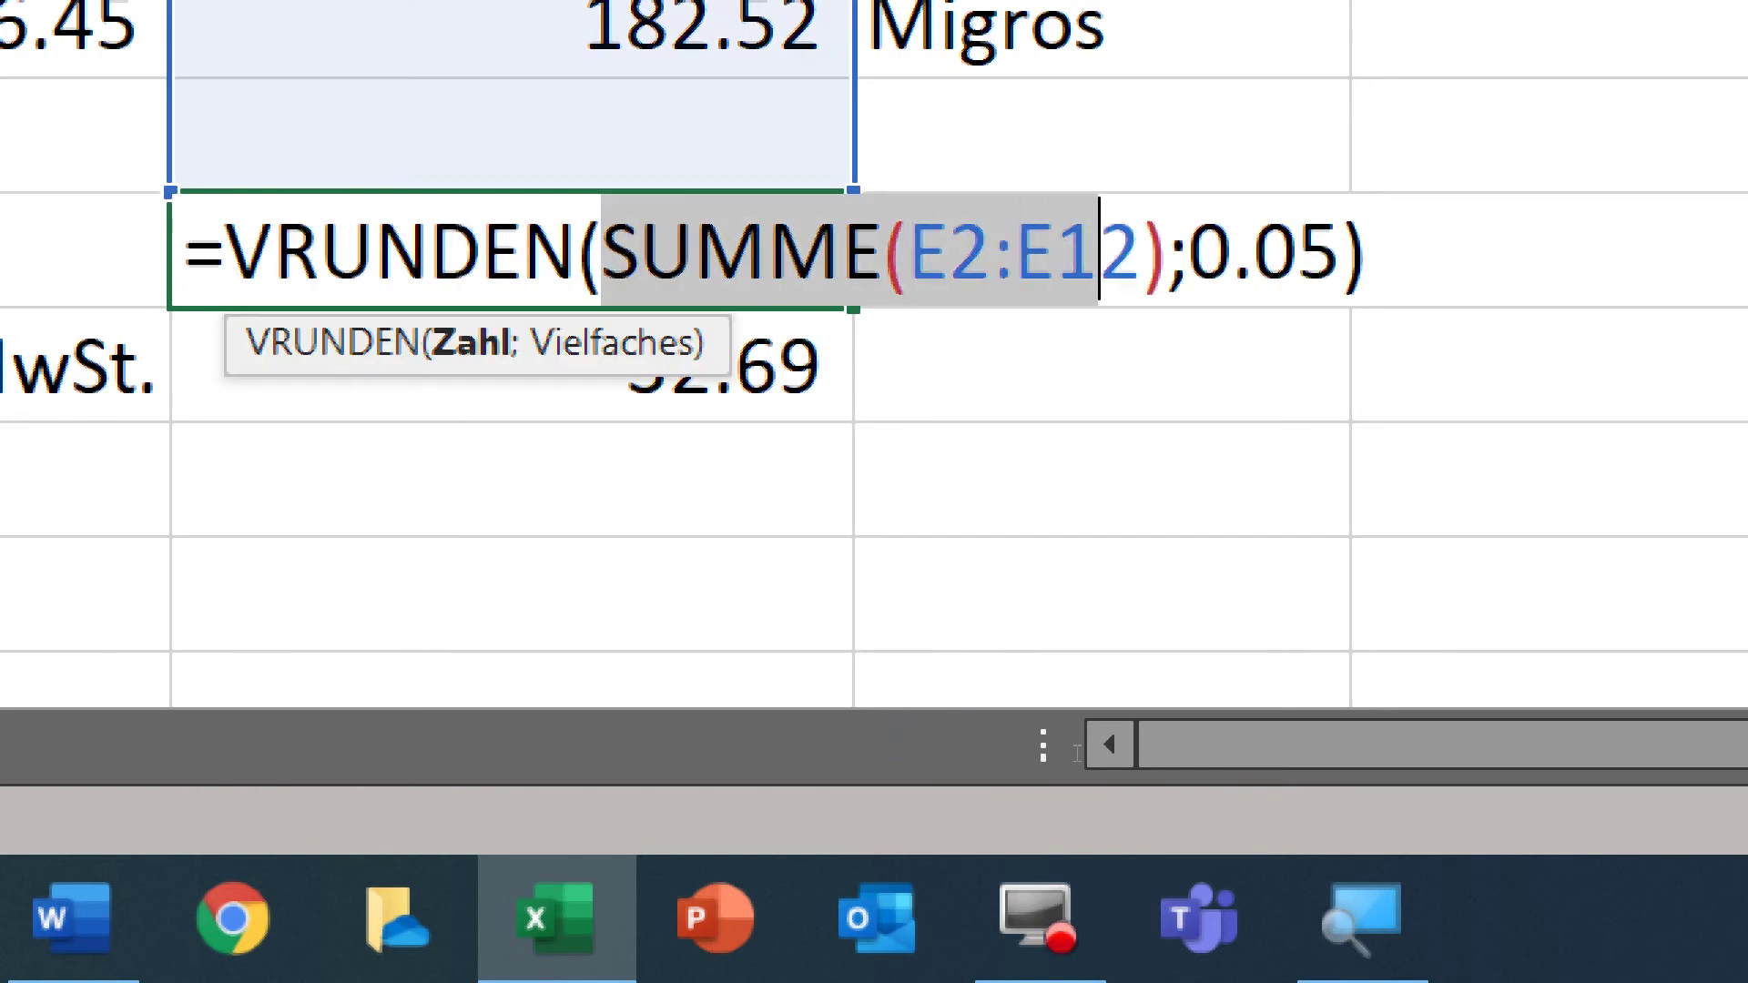
key("shift+Right")
key("shift+Right")
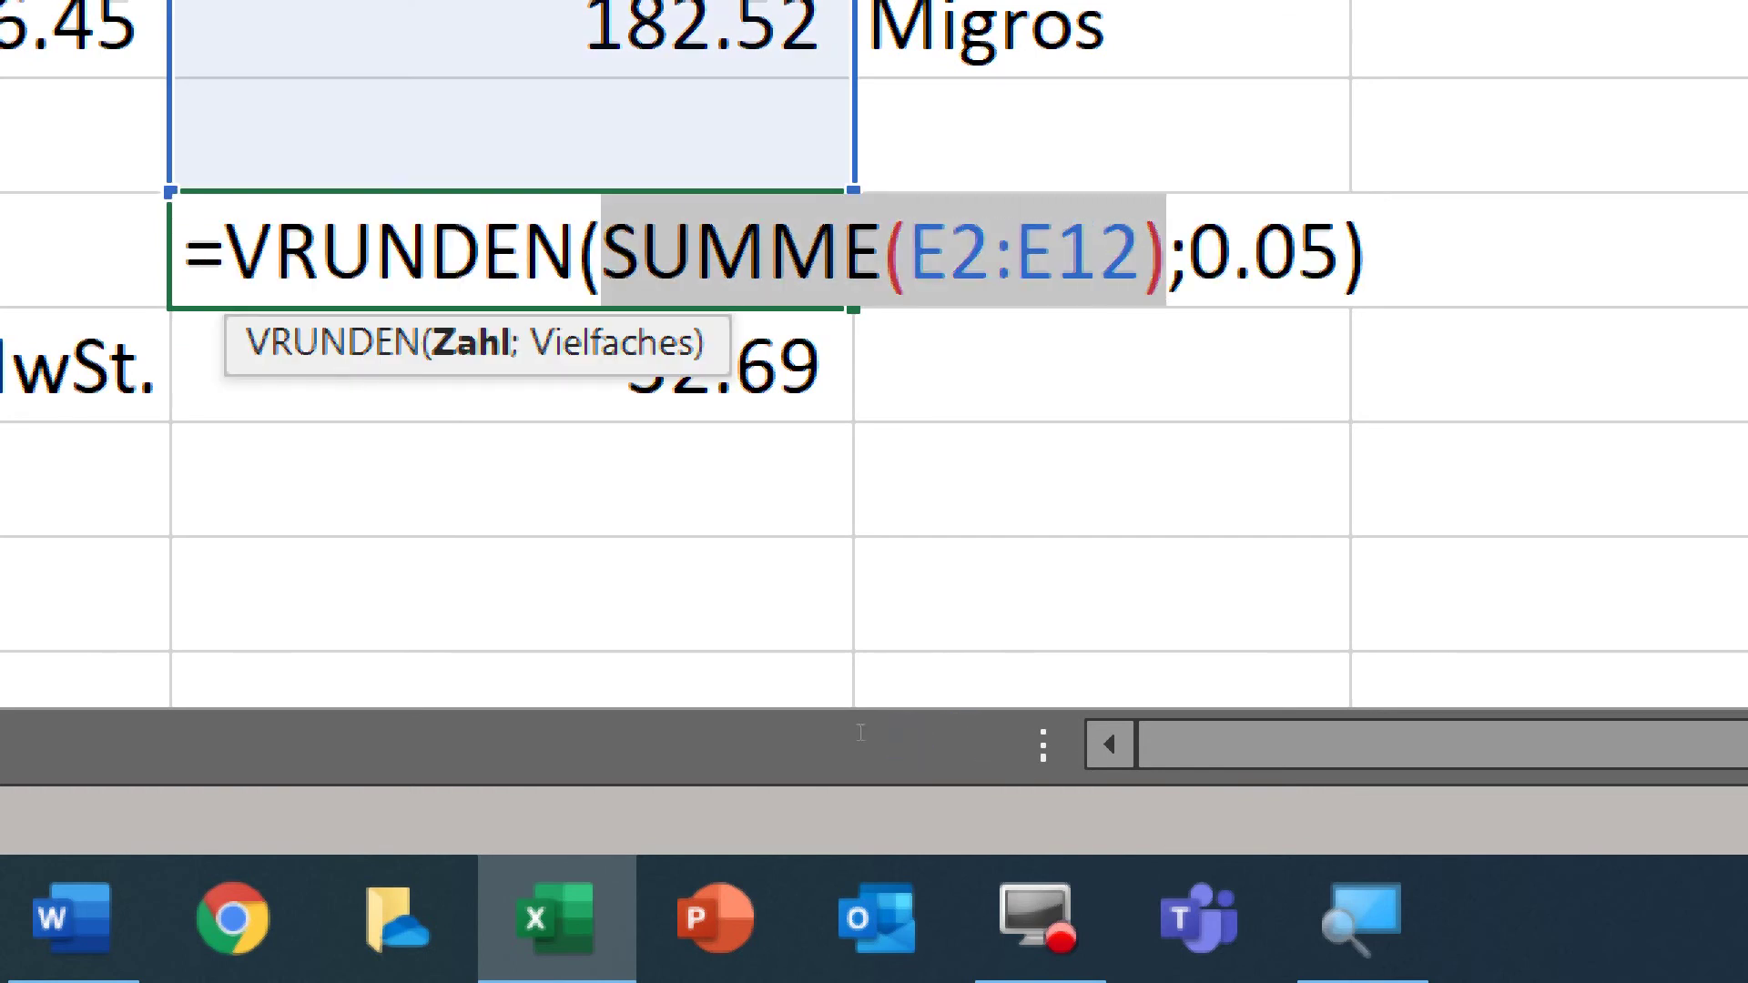
key("Home")
key("Right")
key("shift+Right")
key("shift+Right")
key("shift+Right")
key("shift+Right")
key("shift+Right")
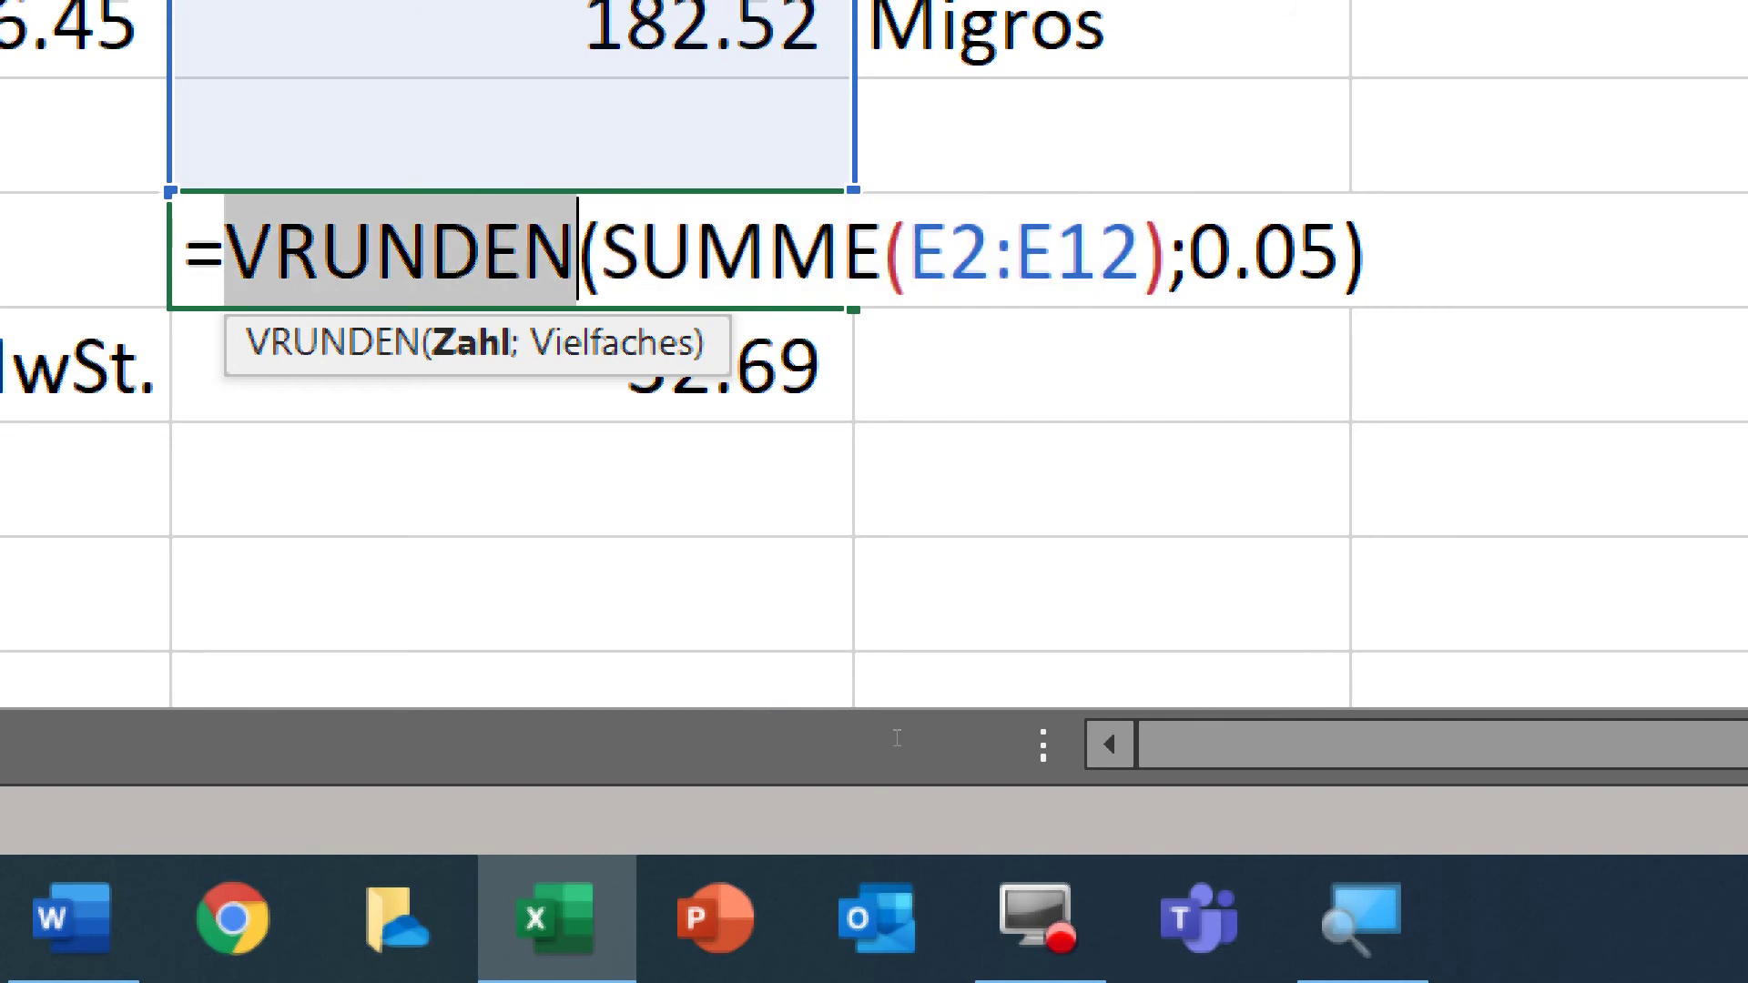
key("shift+Right")
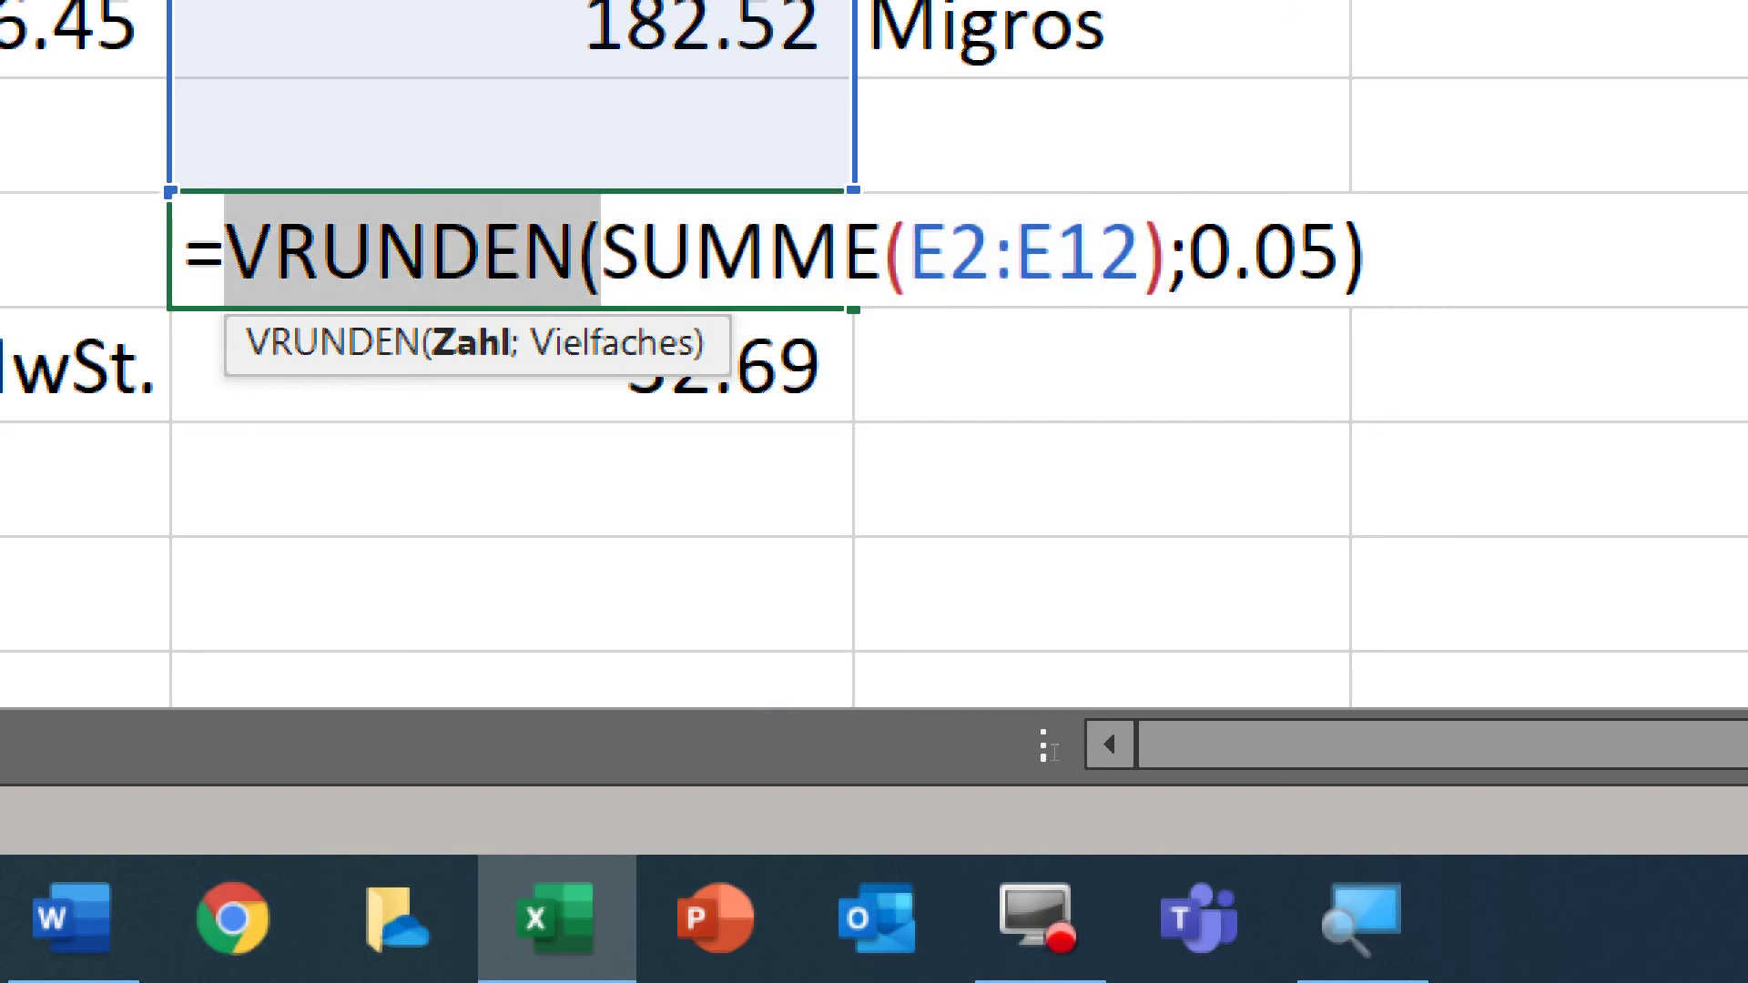
key("Right")
key("Right")
key("Right")
key("shift+Right")
key("shift+Right")
key("shift+Right")
key("shift+Right")
key("shift+Right")
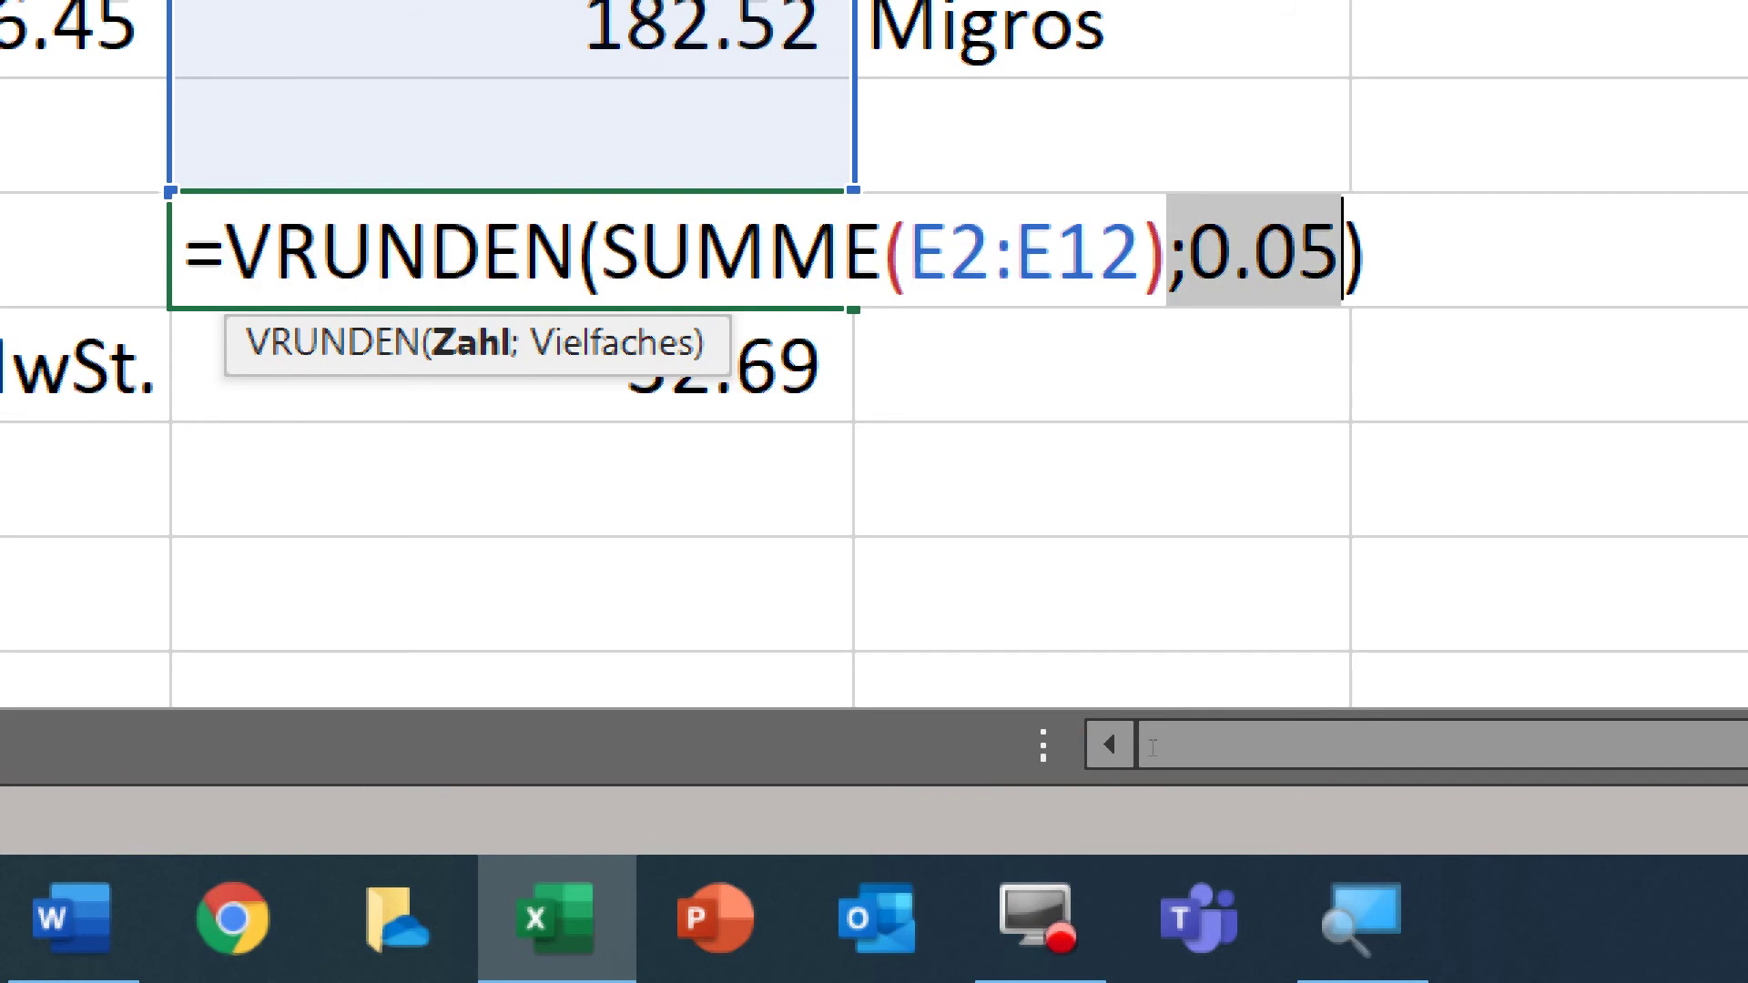
key("shift+Right")
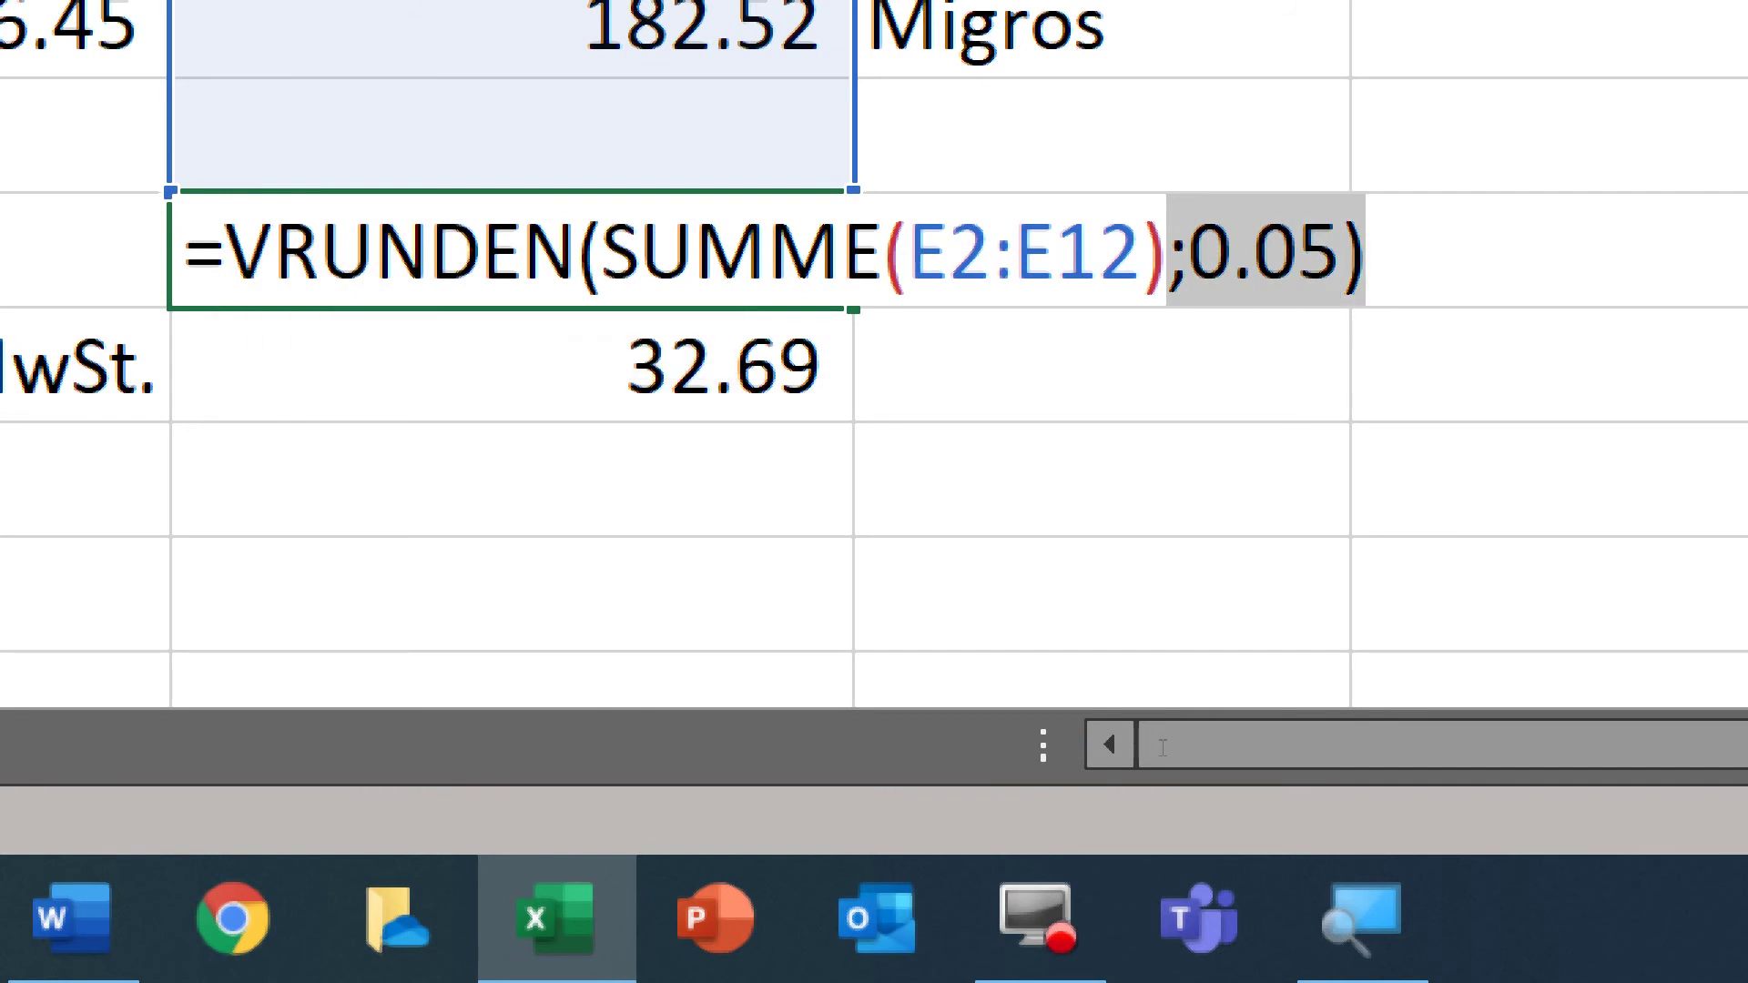
key("Return")
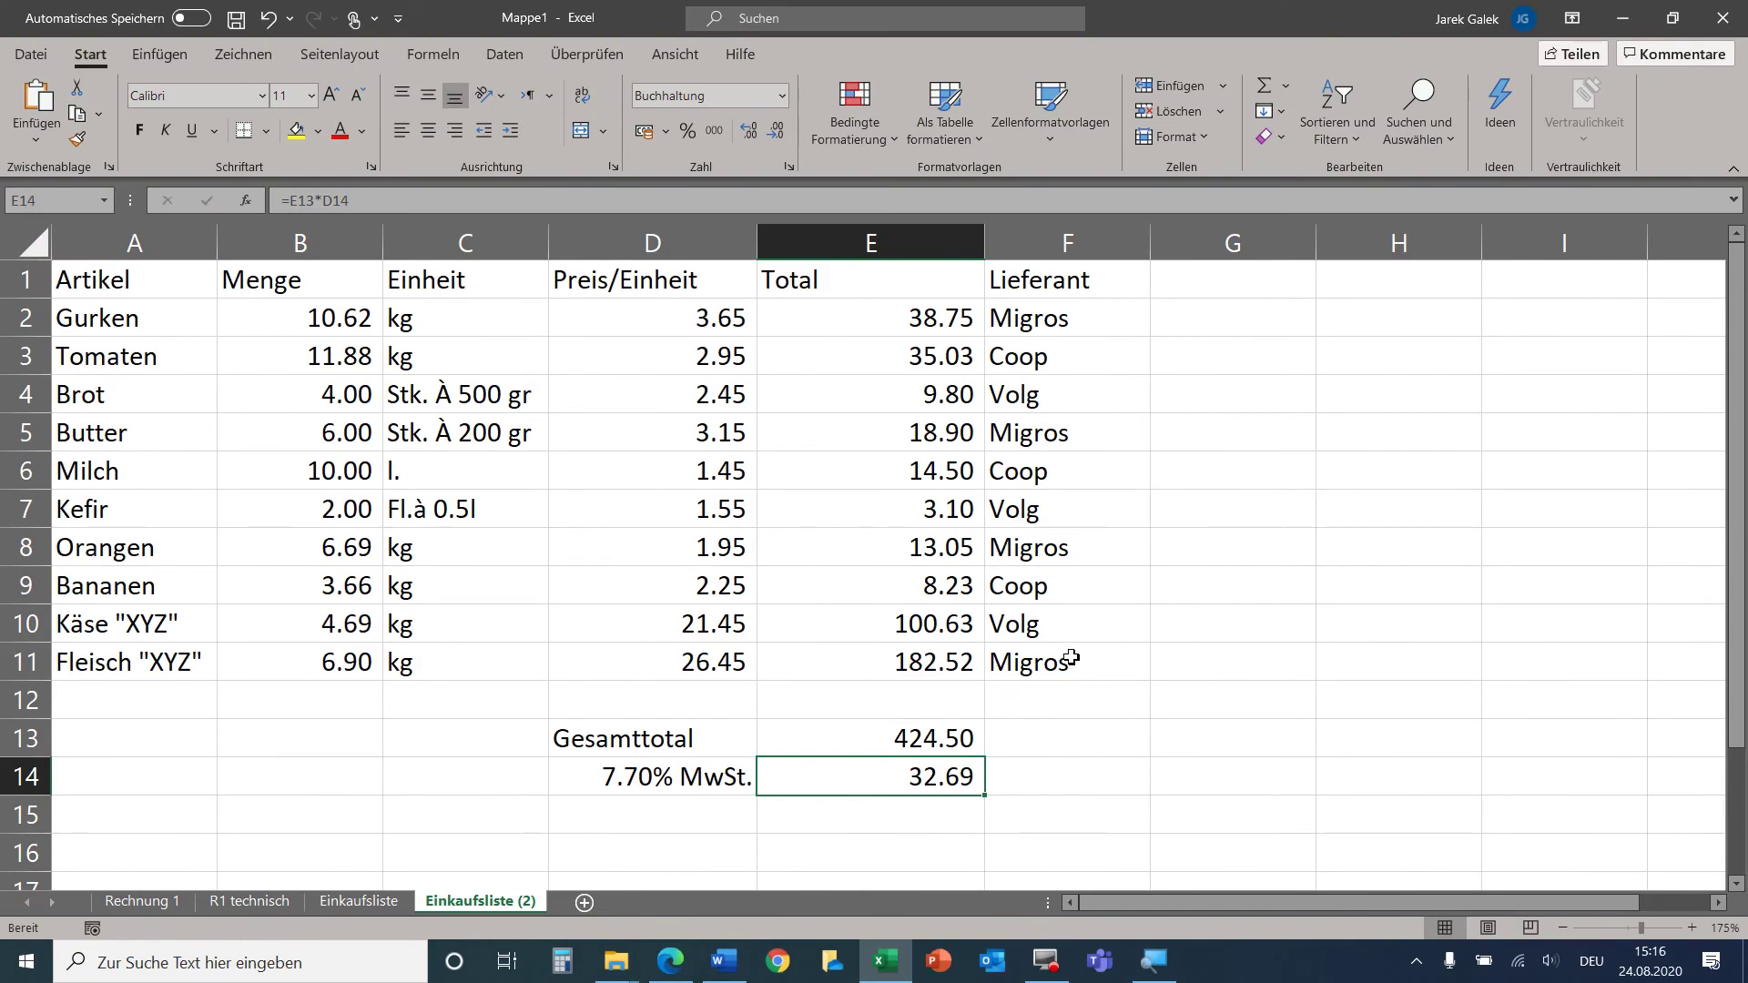
Try a red colour scale on E2:E11, then clear its rules from those cells.
left_click_drag(924, 329, 948, 650)
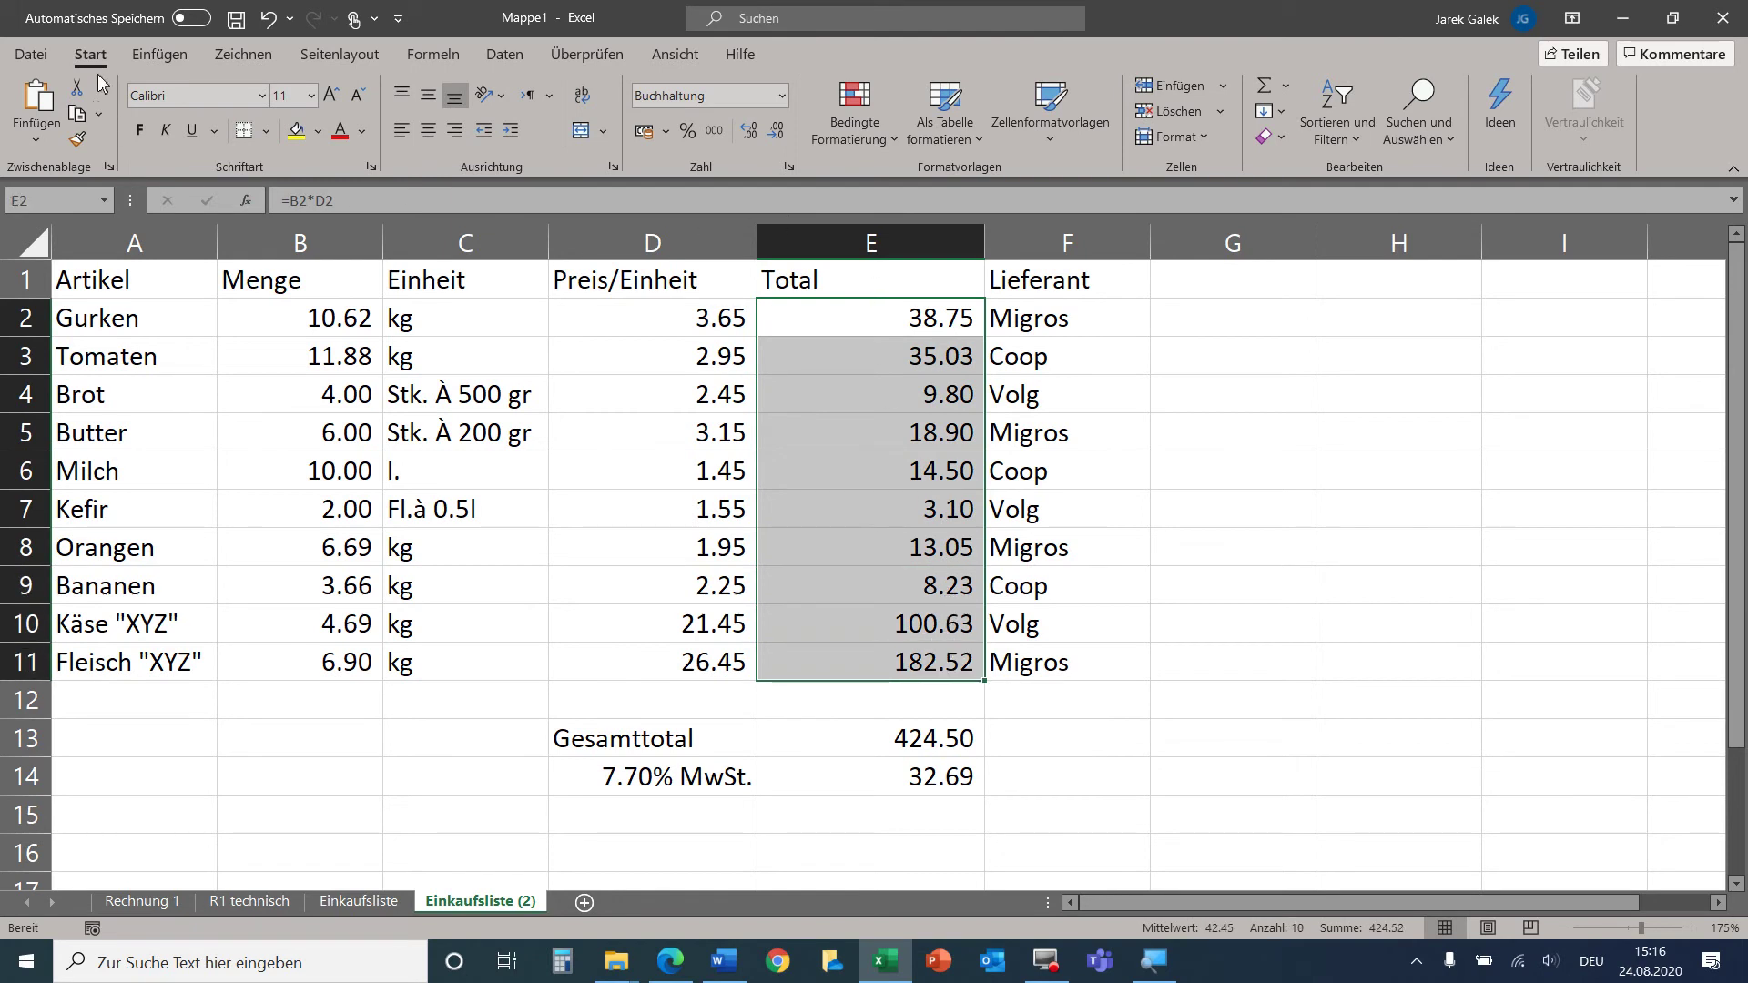
left_click(874, 113)
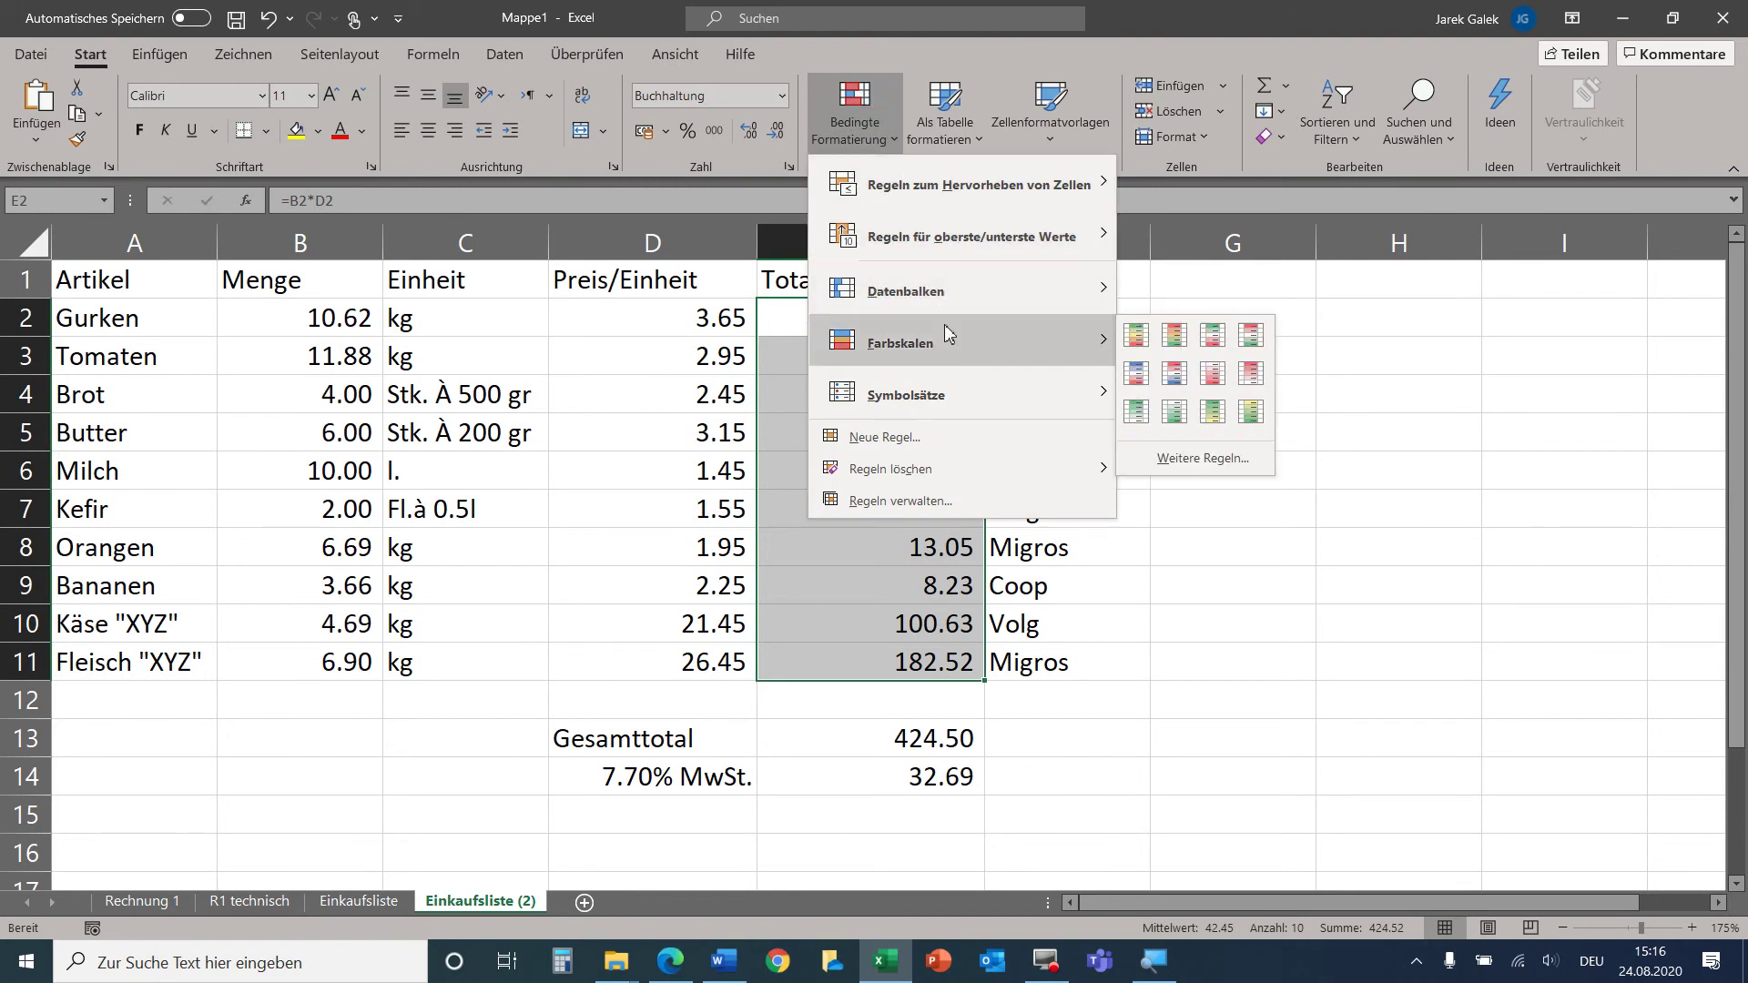
mouse_move(956, 341)
left_click(1256, 373)
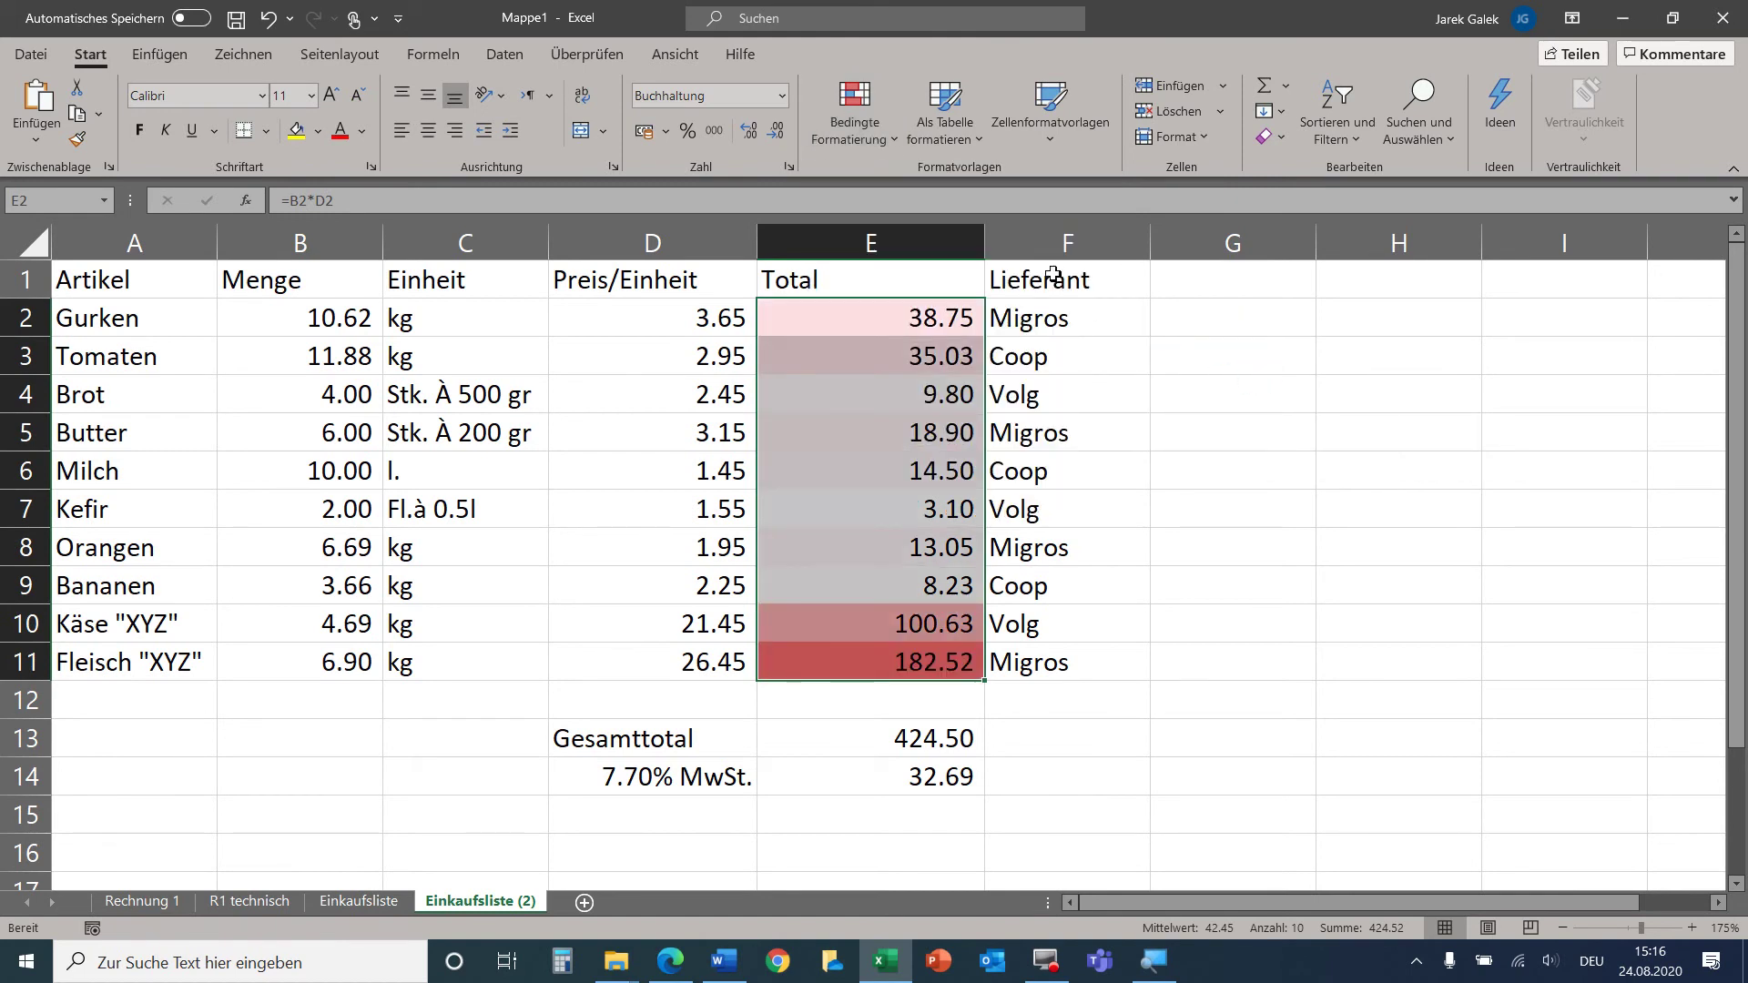
left_click(872, 152)
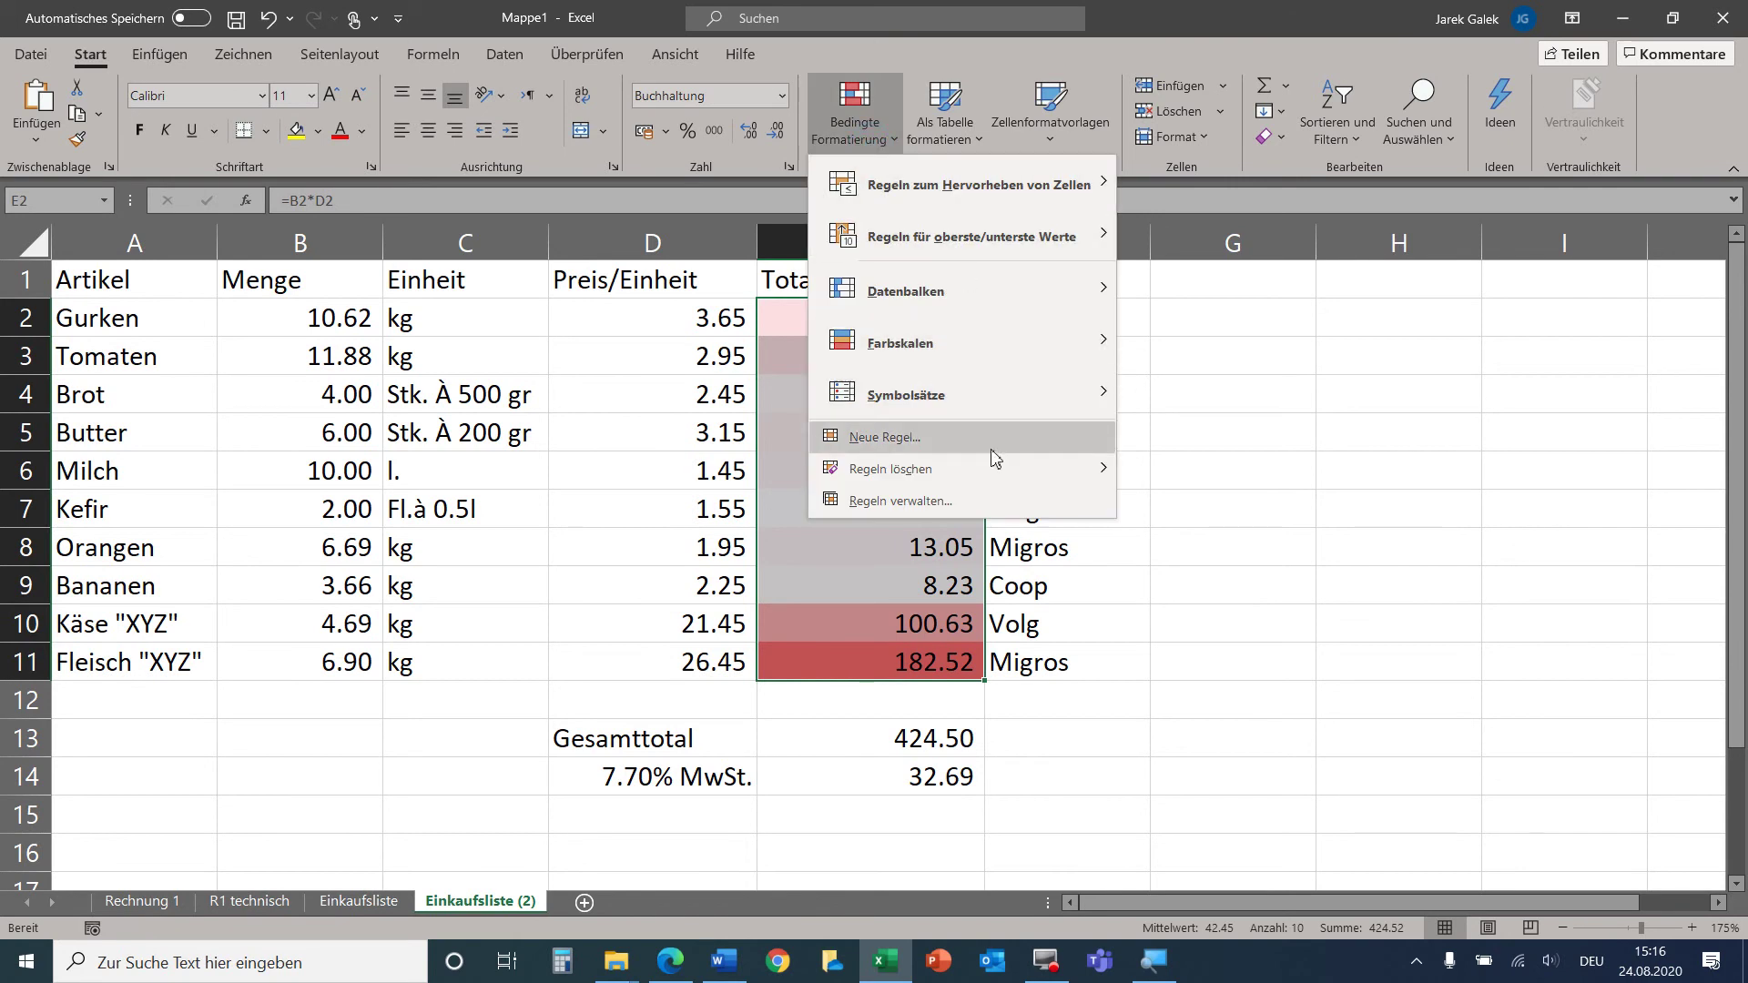
mouse_move(891, 468)
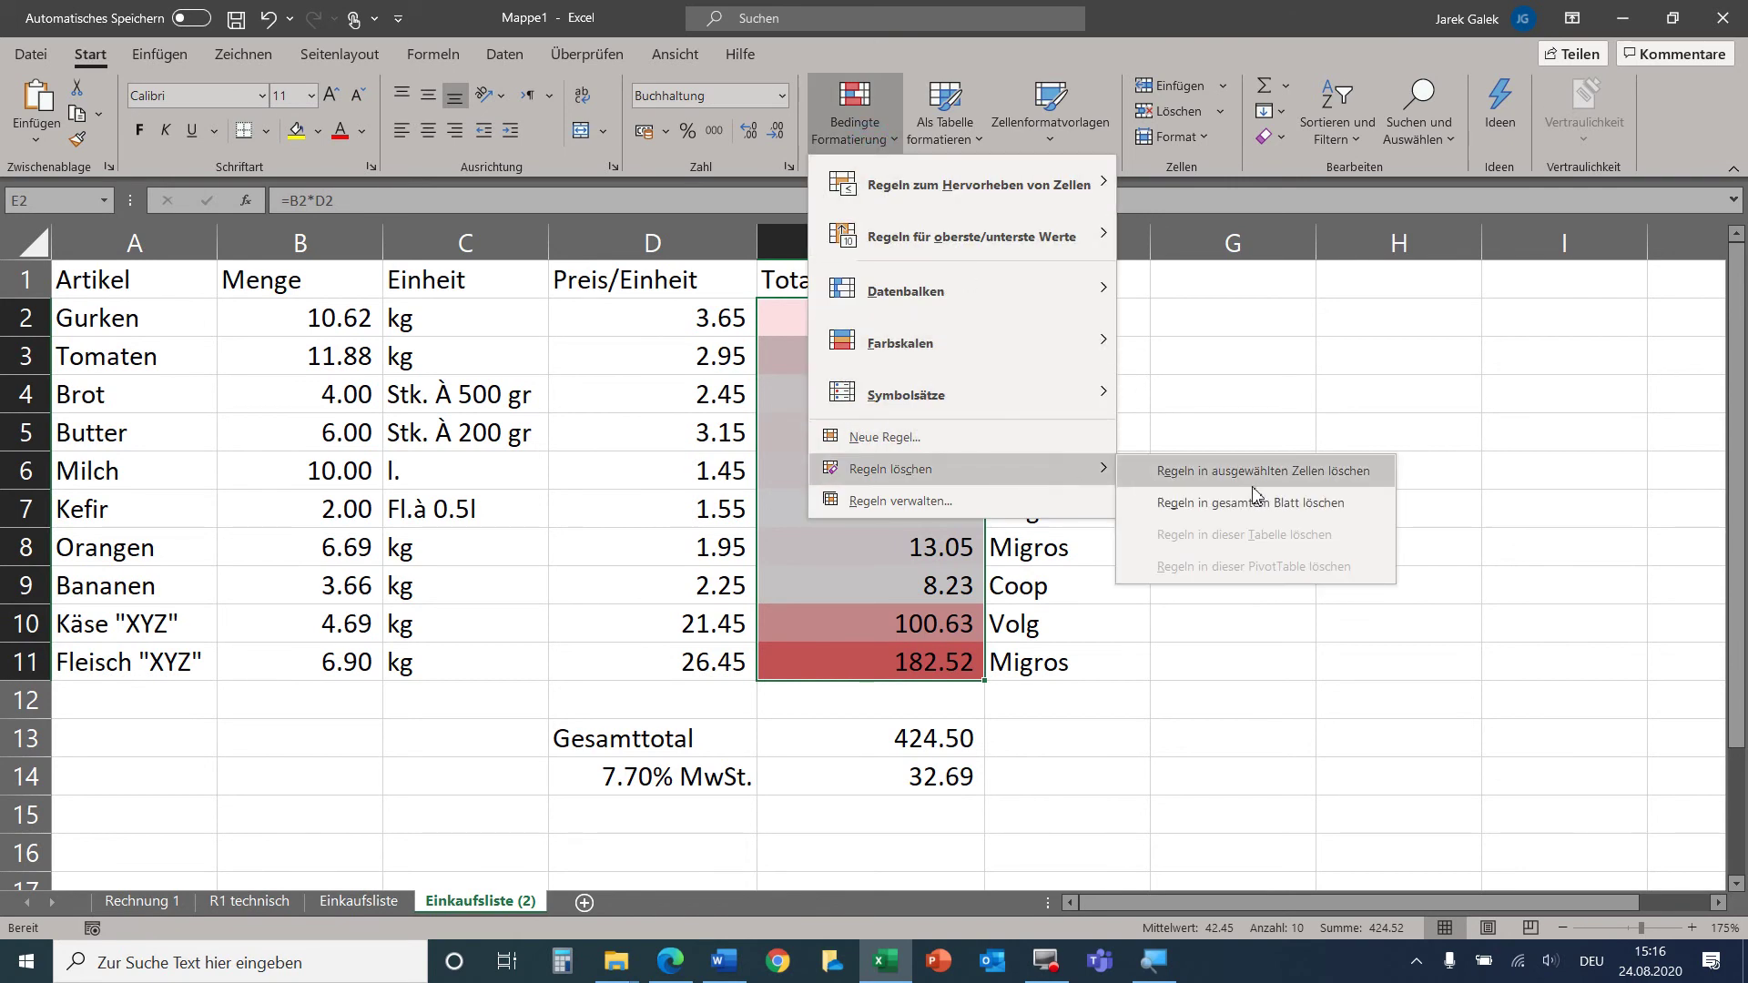
left_click(1243, 470)
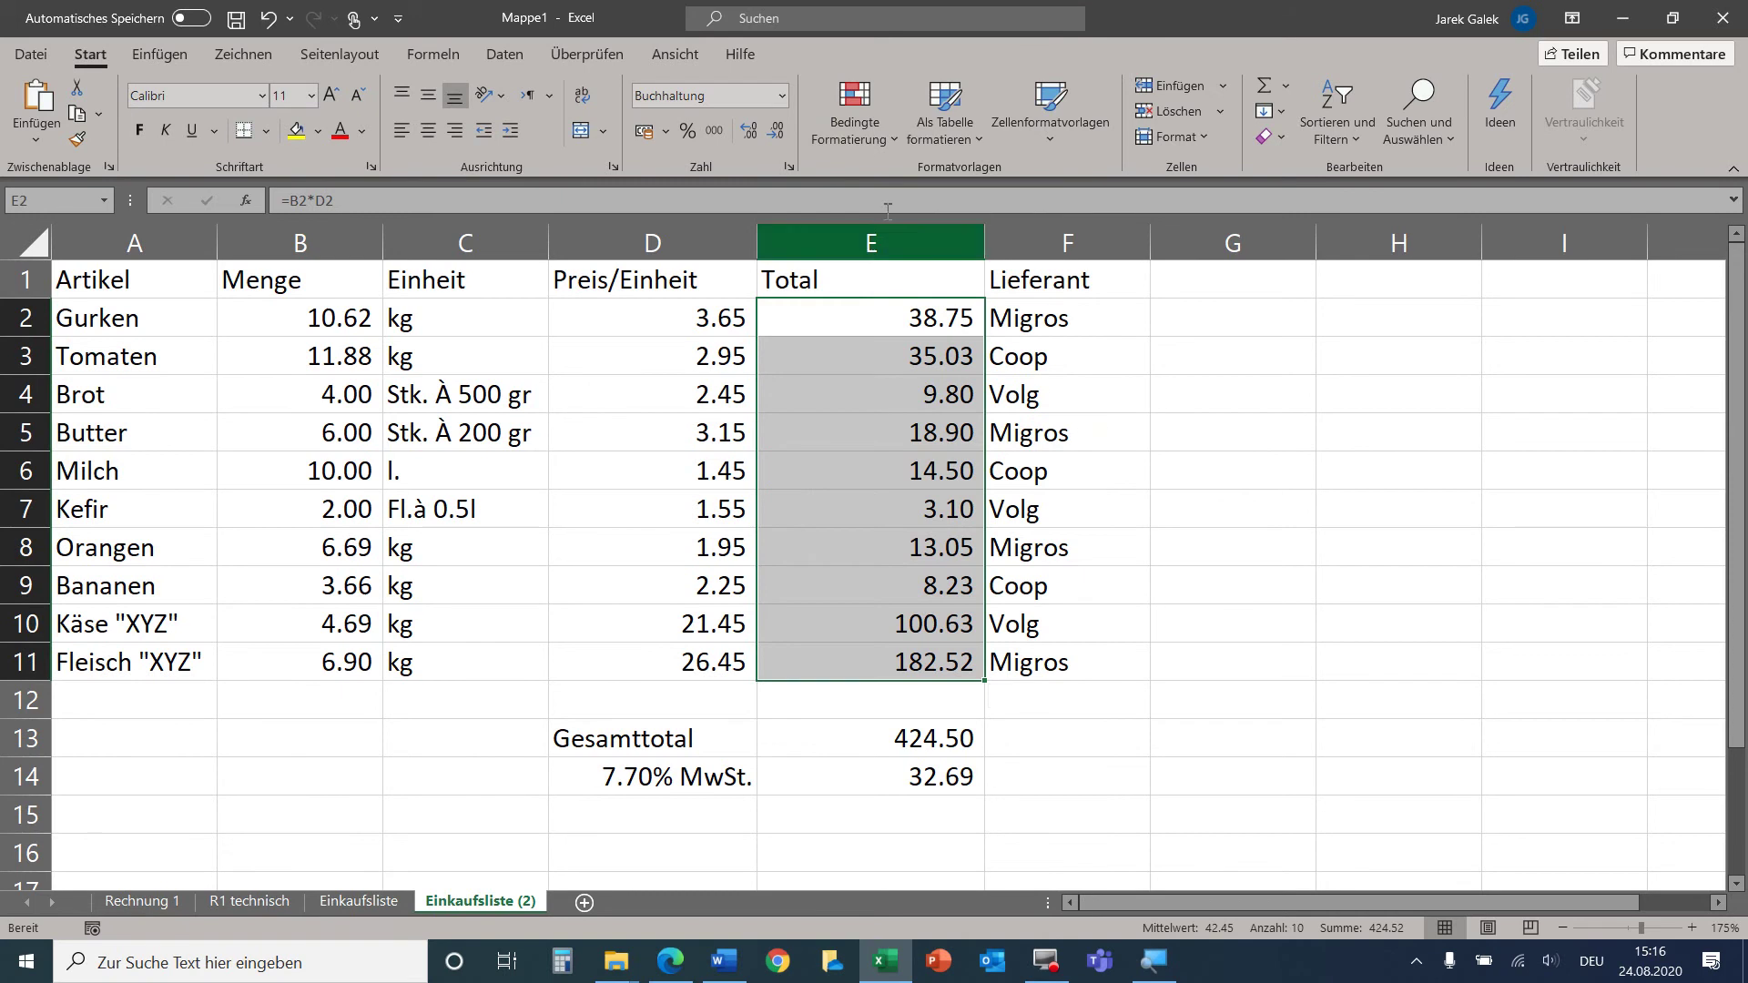
Add red gradient data bars to the Total values E2:E11.
left_click(854, 124)
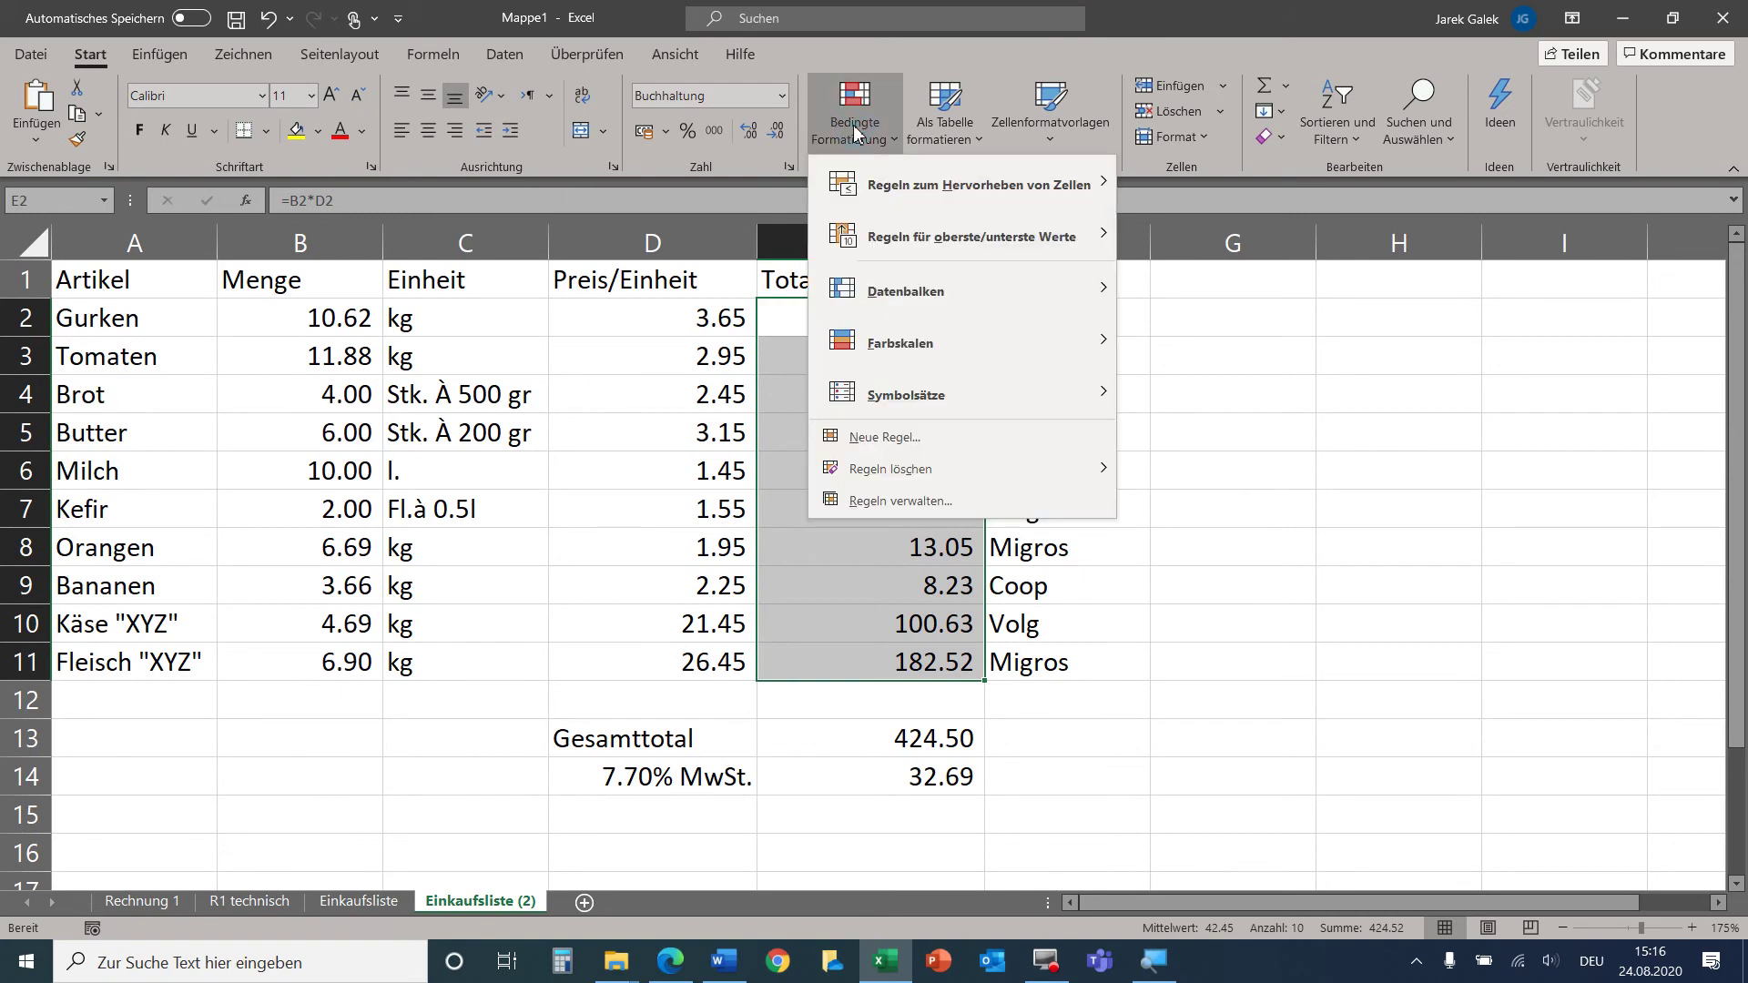
mouse_move(956, 290)
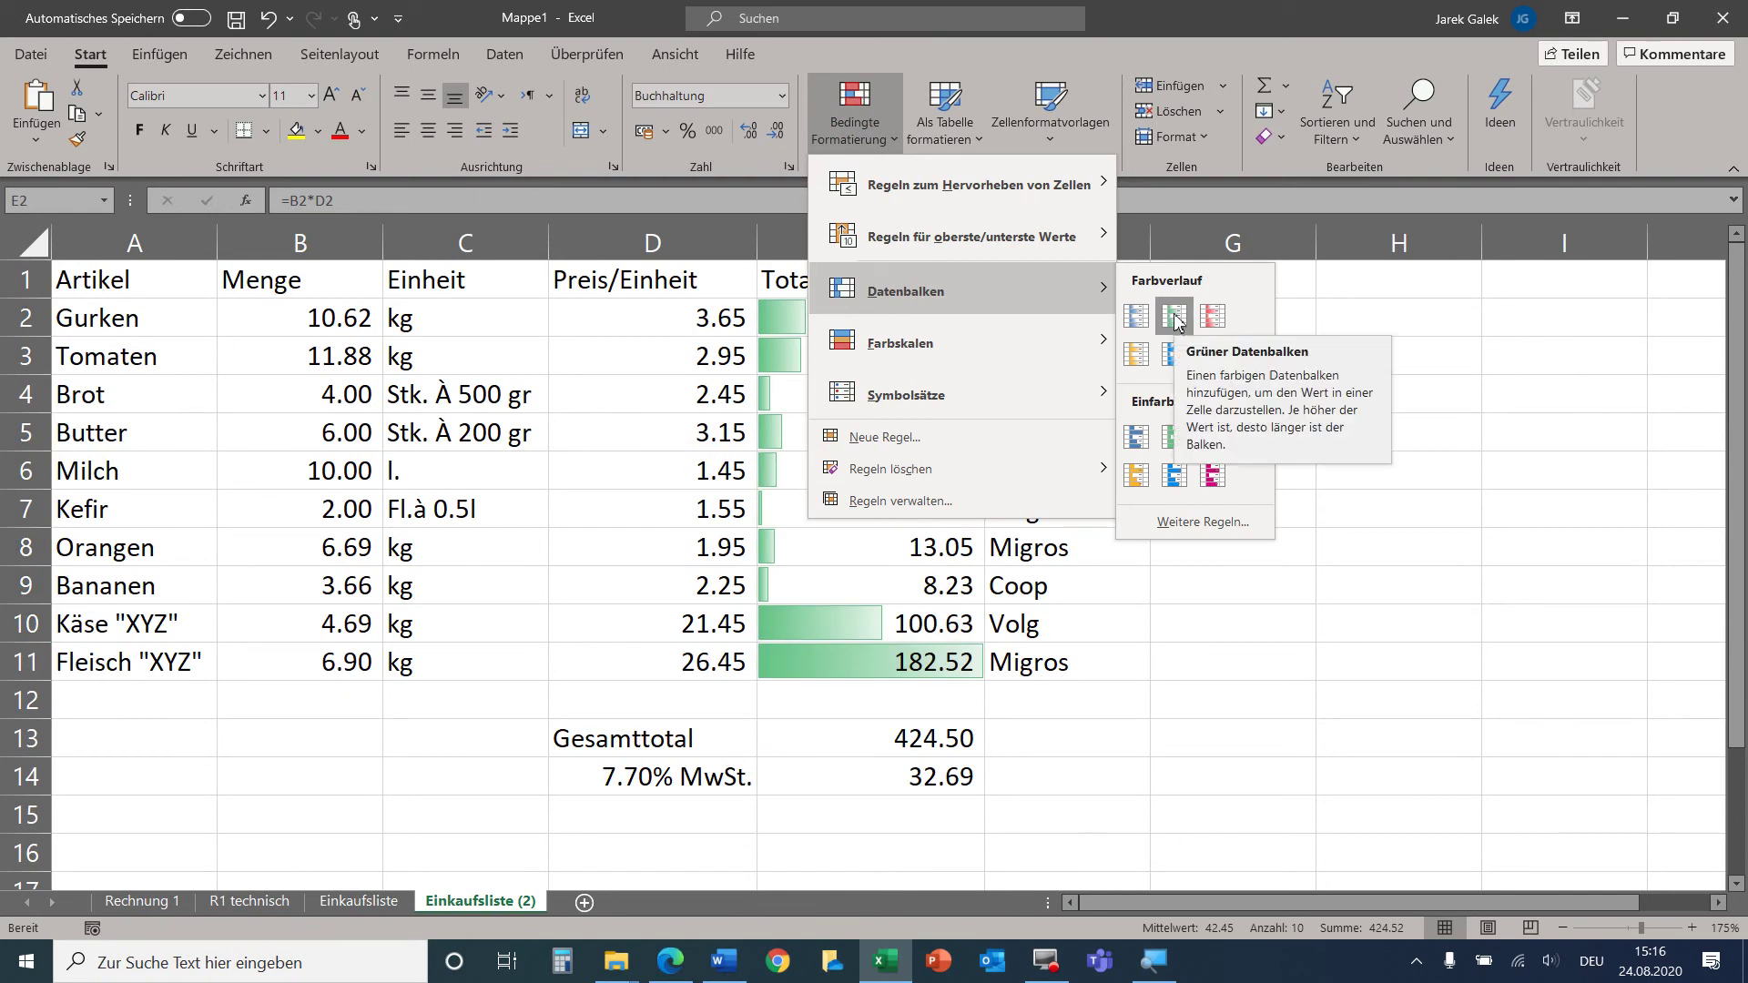
left_click(1213, 316)
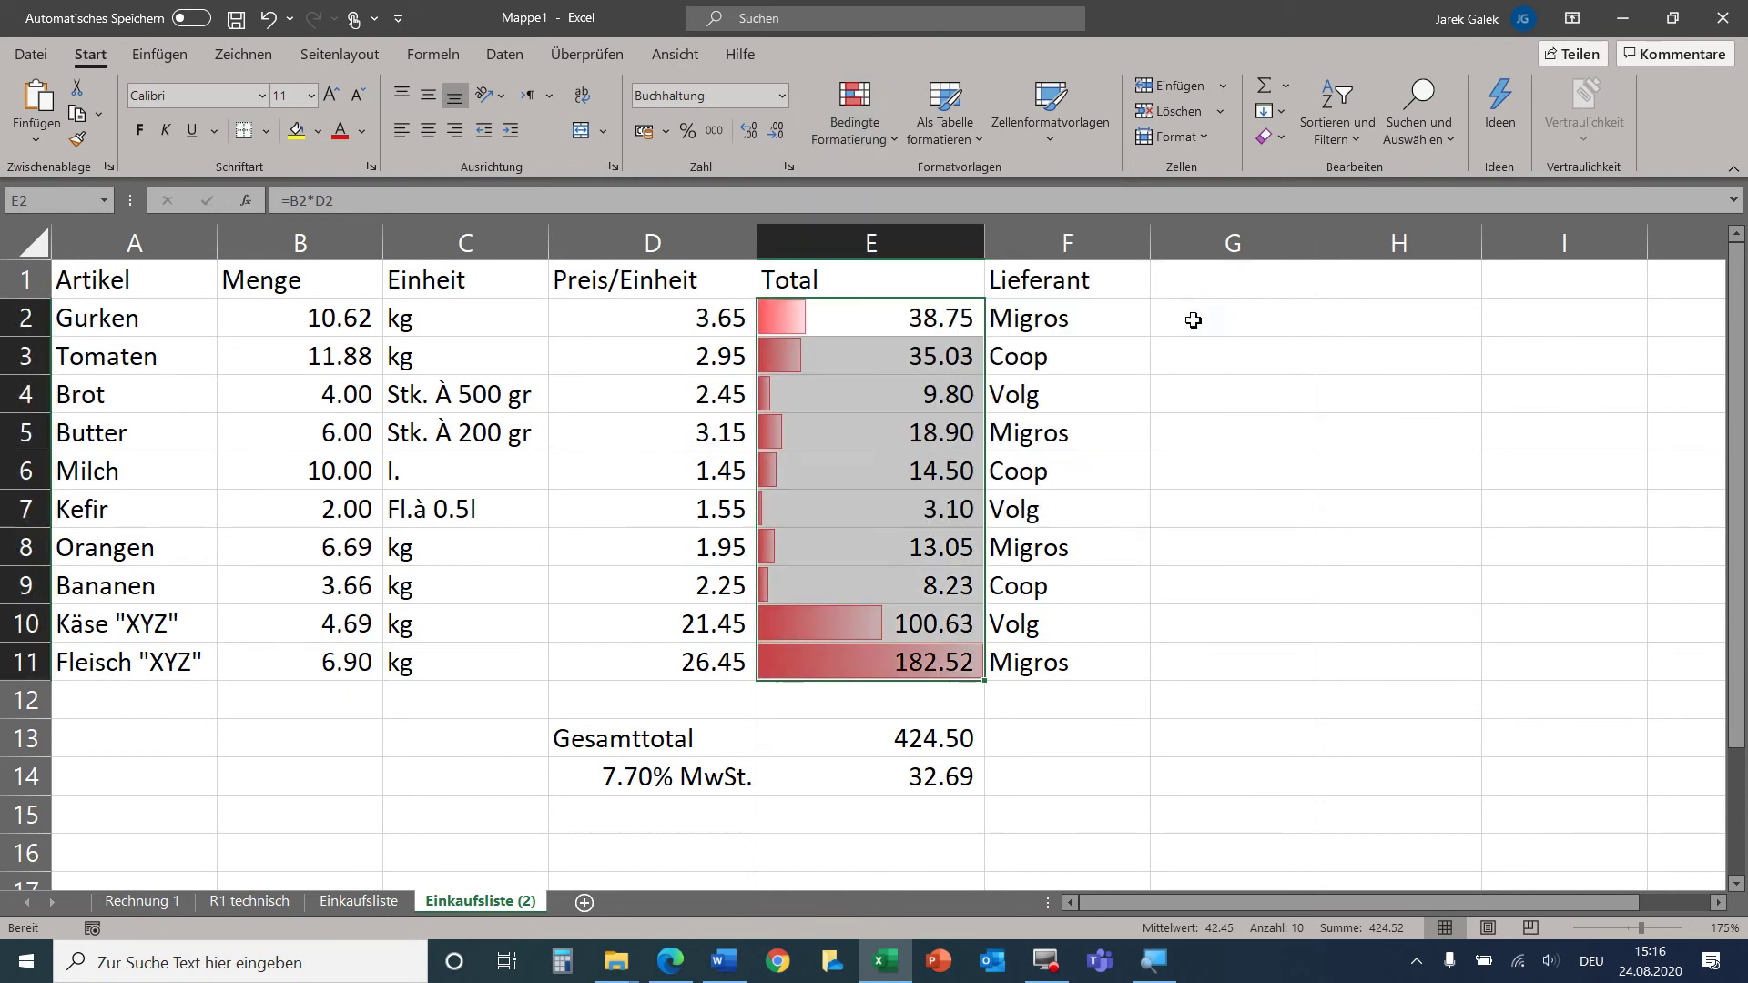
left_click(921, 418)
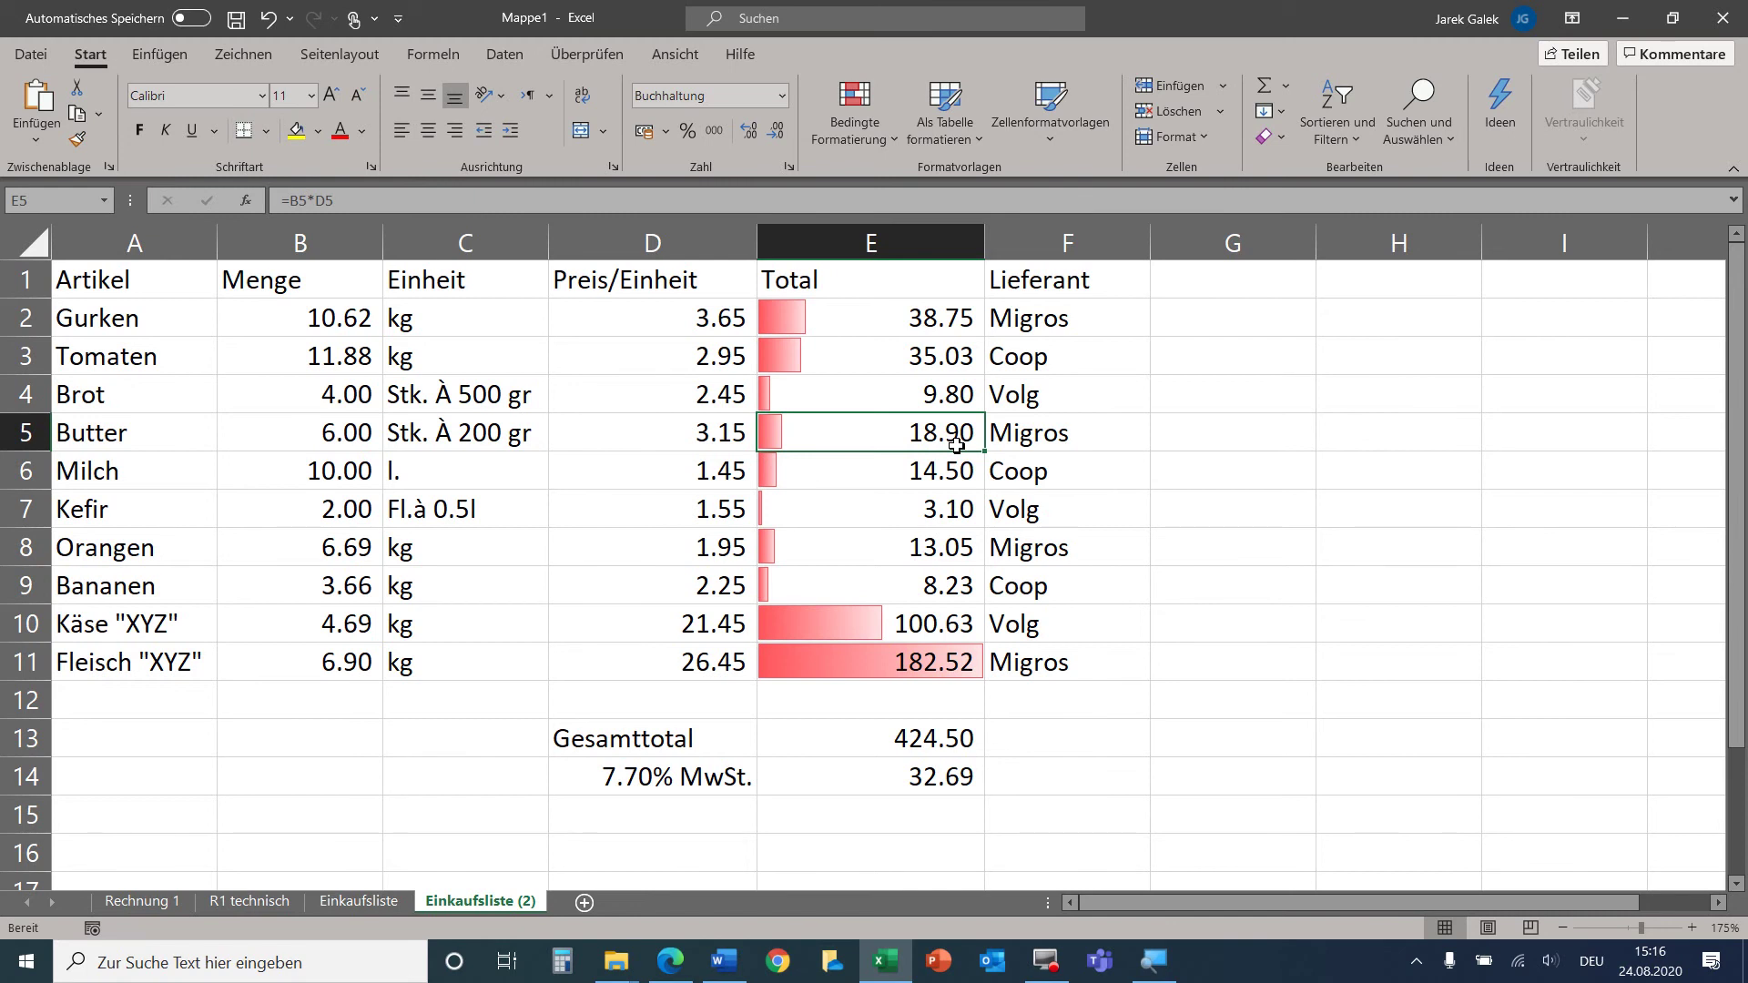
left_click(682, 815)
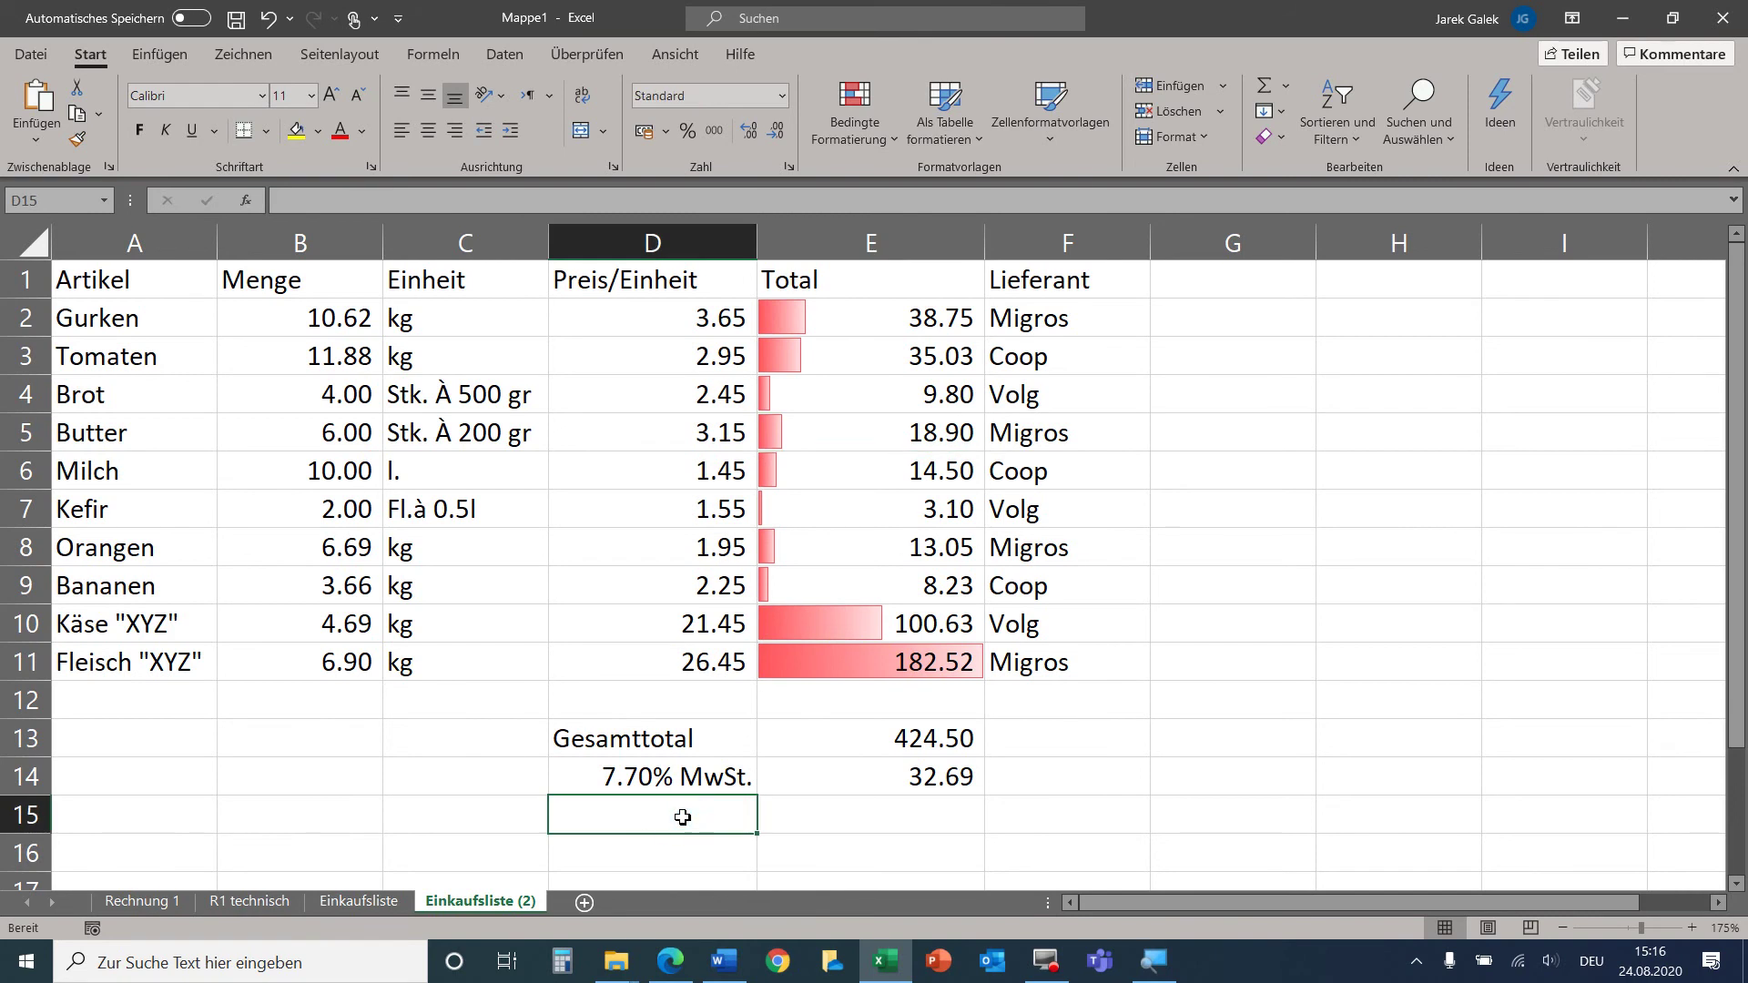
Type trial entries Migros and Coop below the VAT row, then delete them.
scroll(682, 816, "down", 1)
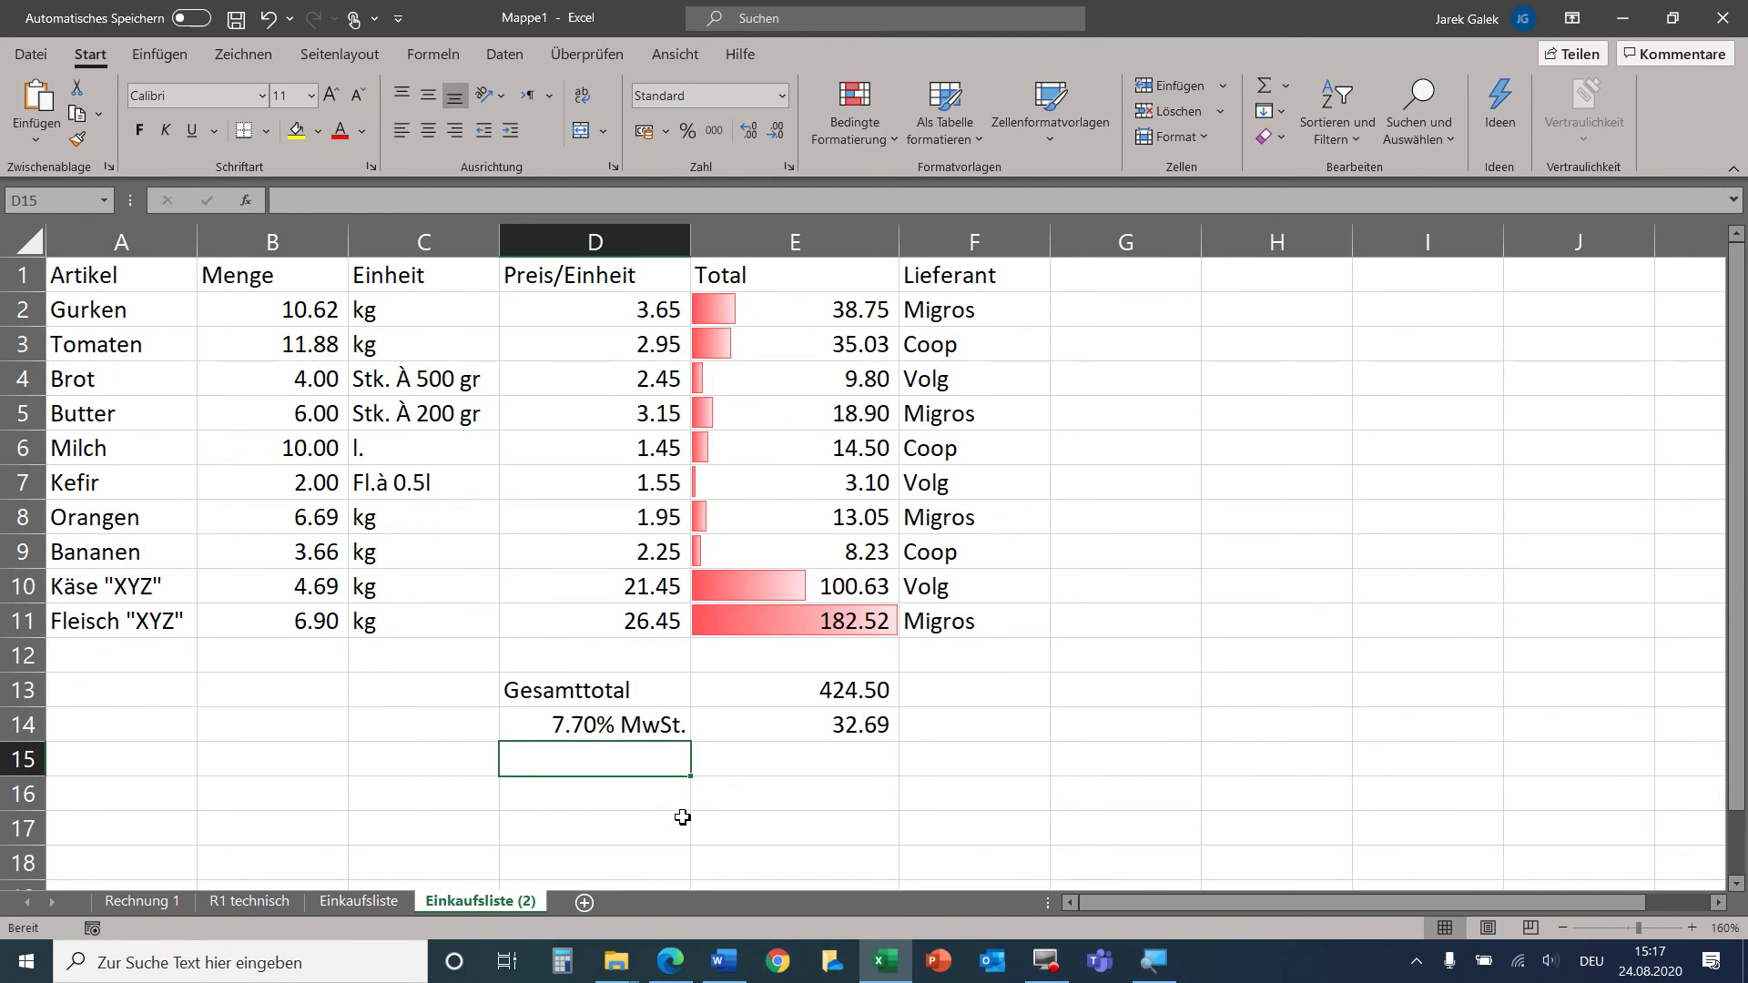
type("M")
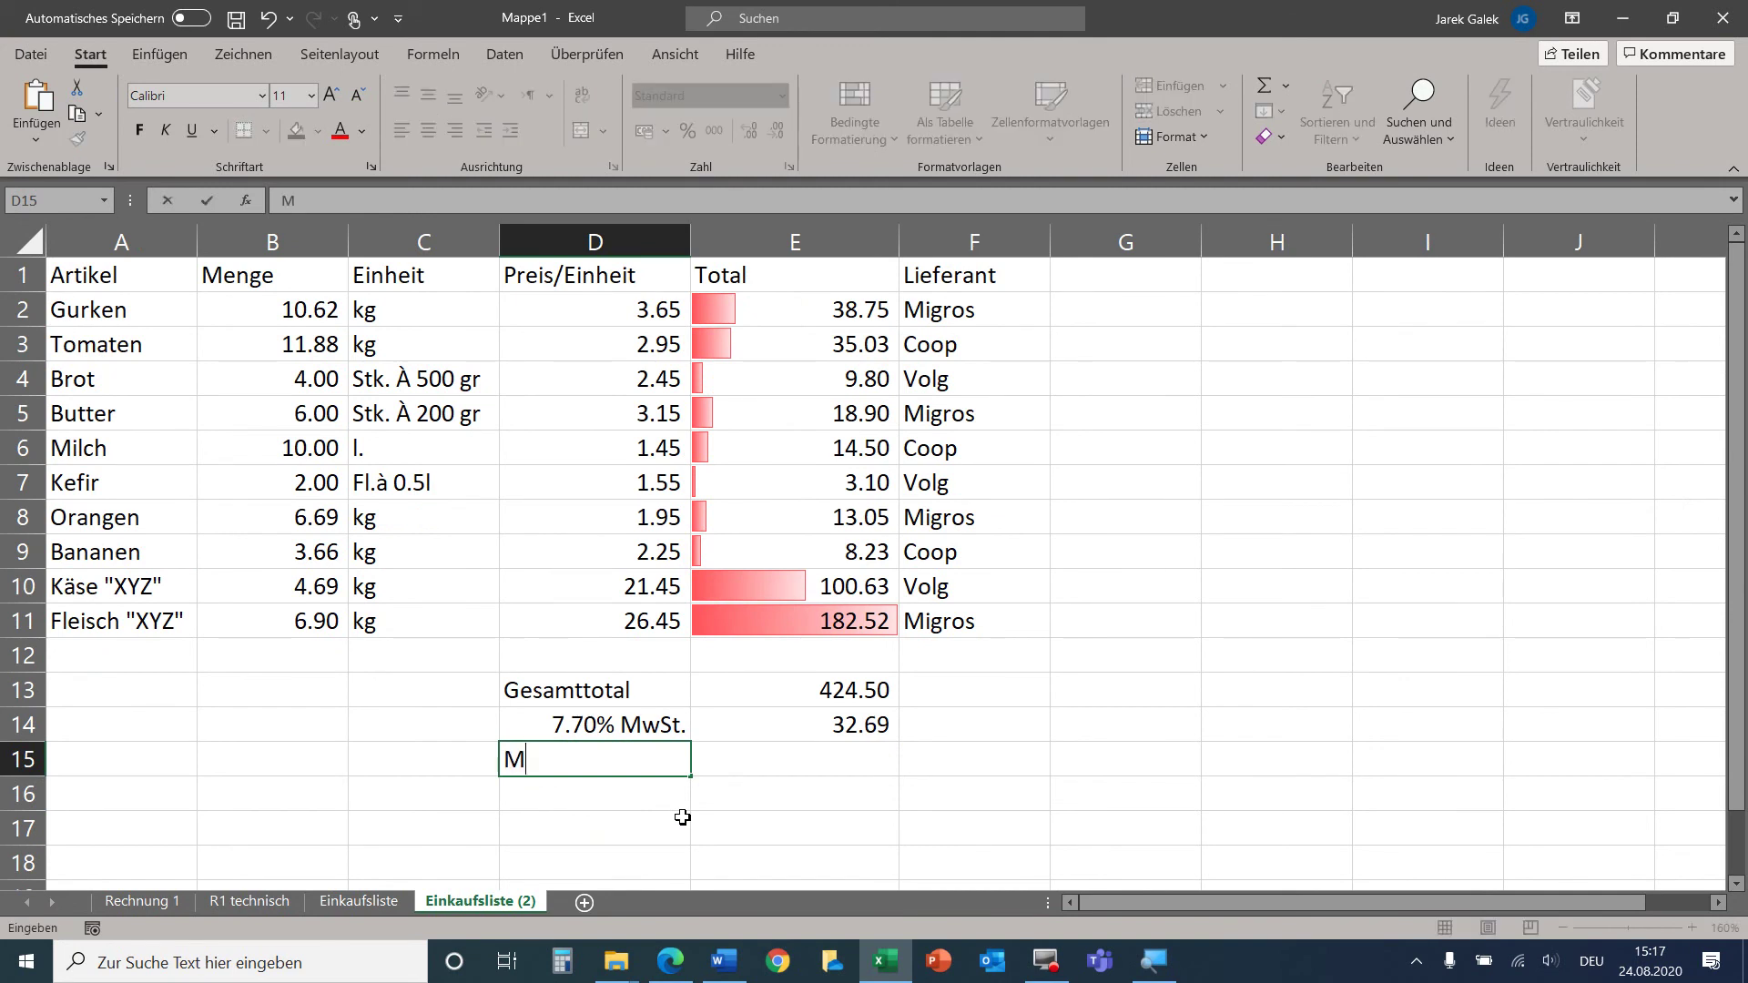
type("igros")
key("Return")
type("Coop")
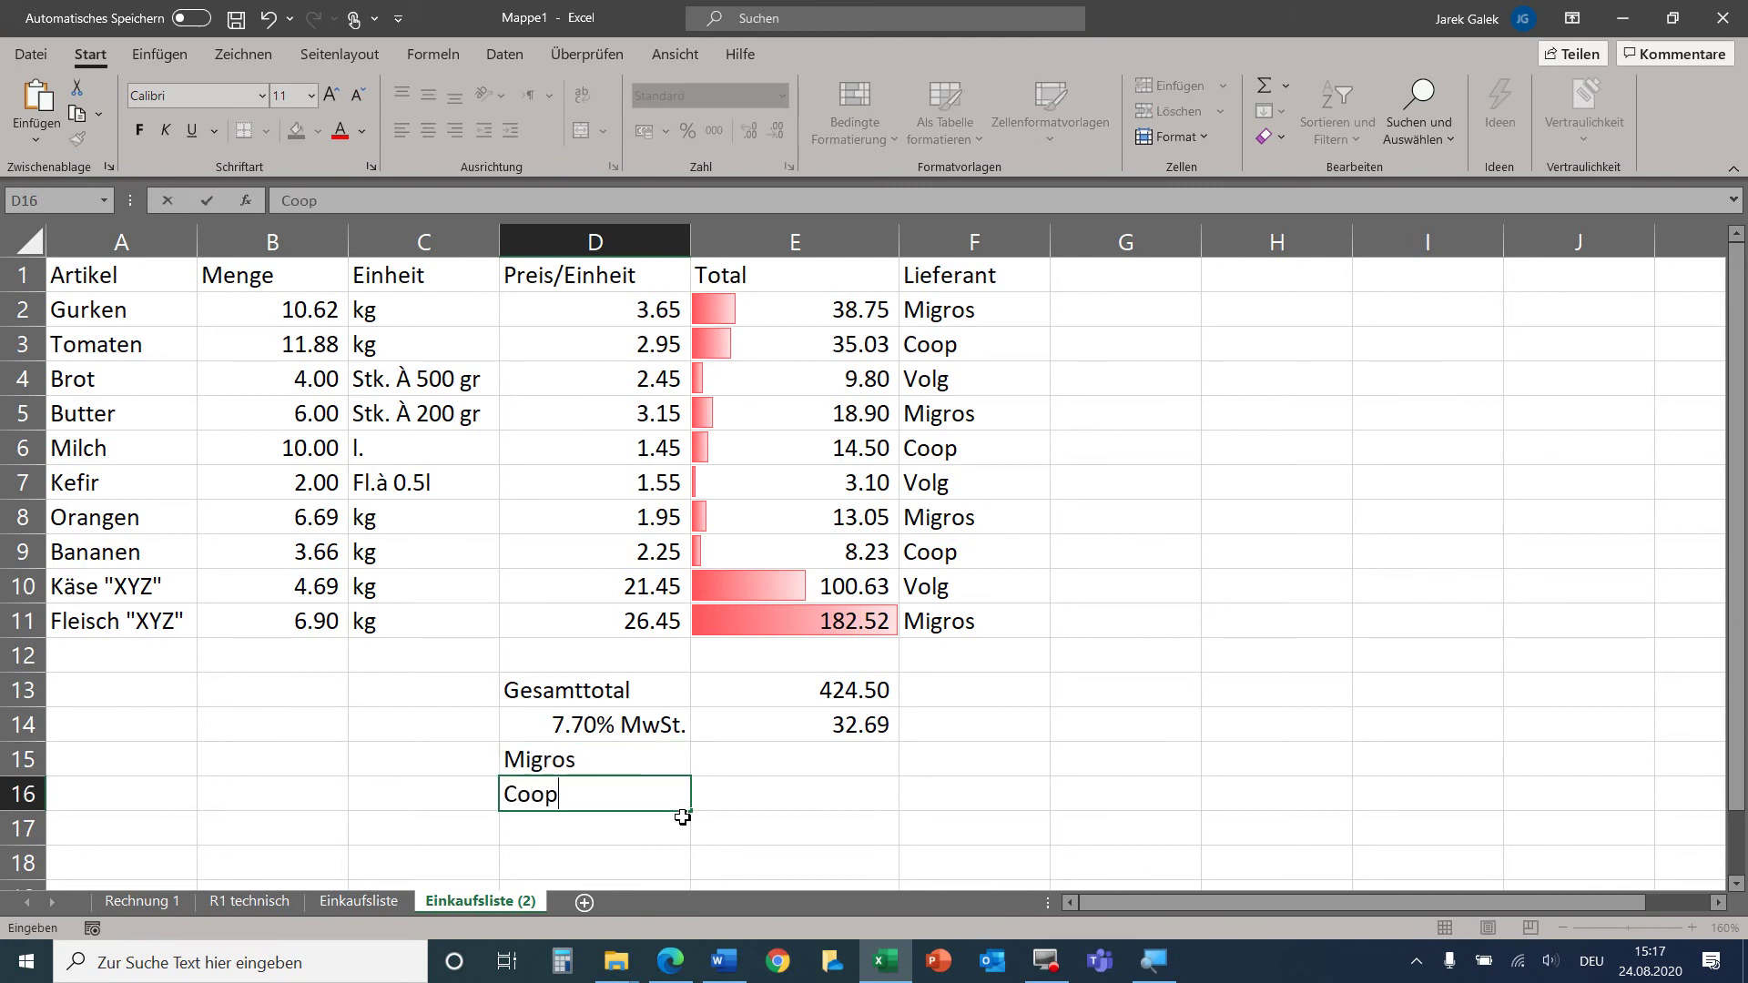
key("Return")
type("VOlg")
key("Escape")
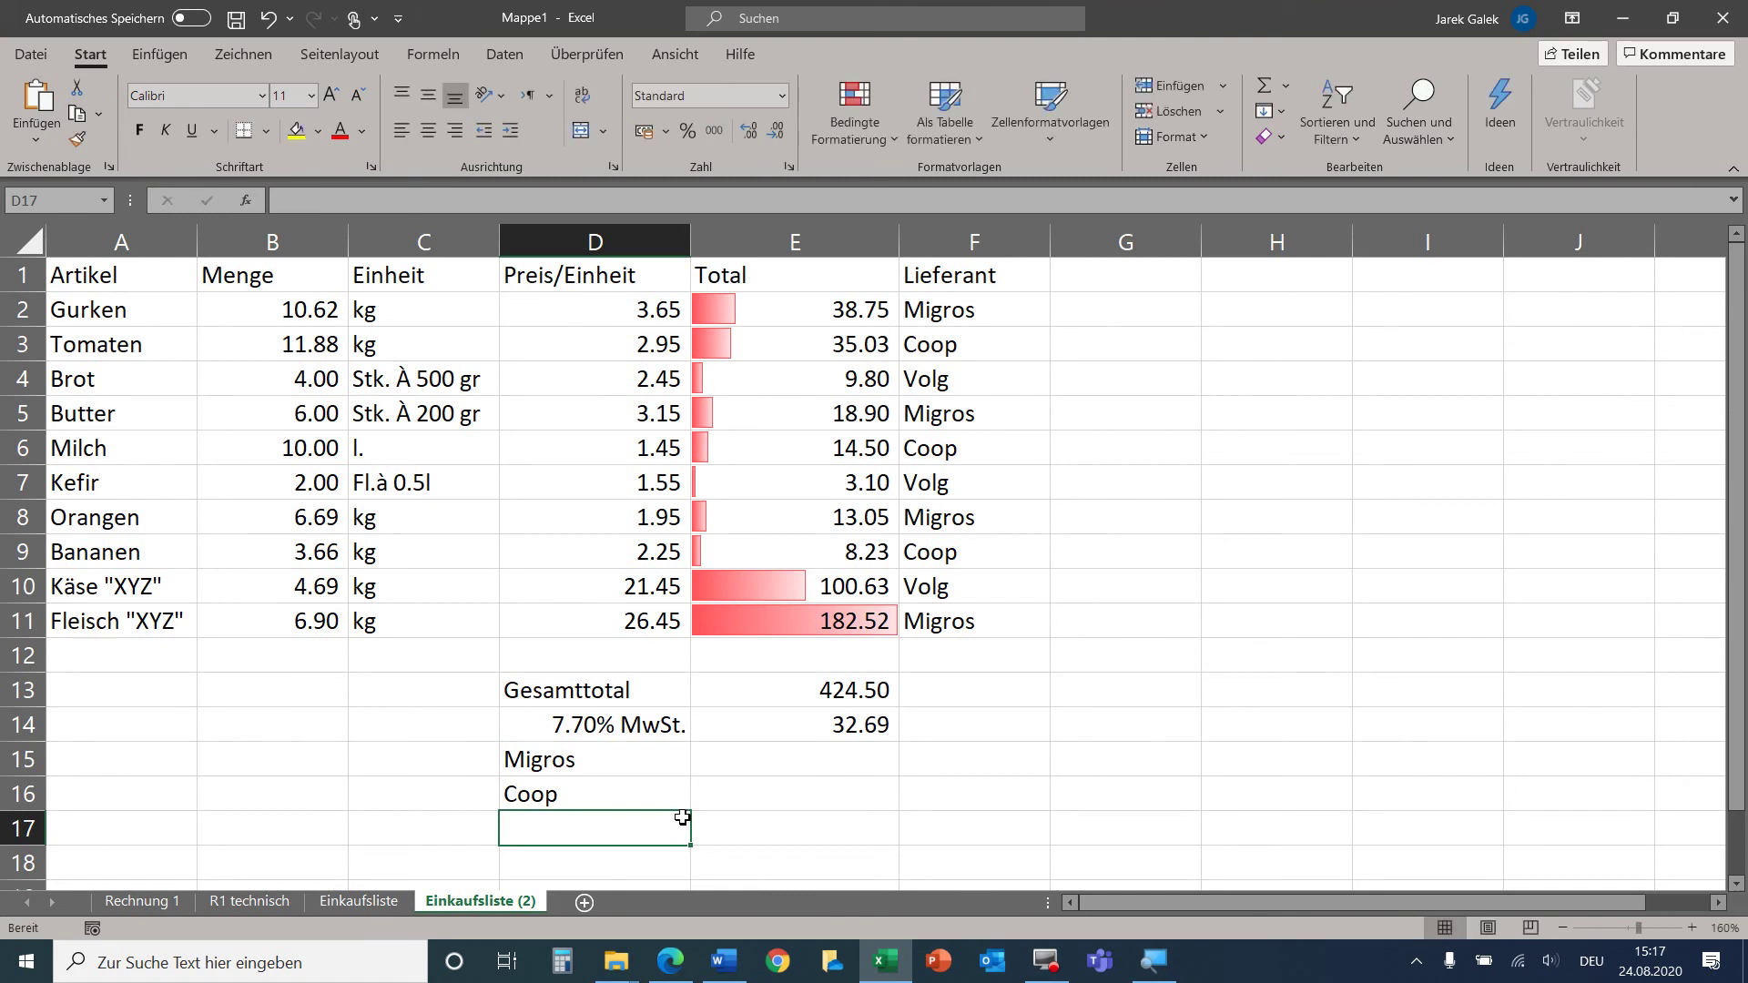
left_click_drag(666, 765, 665, 794)
key("Delete")
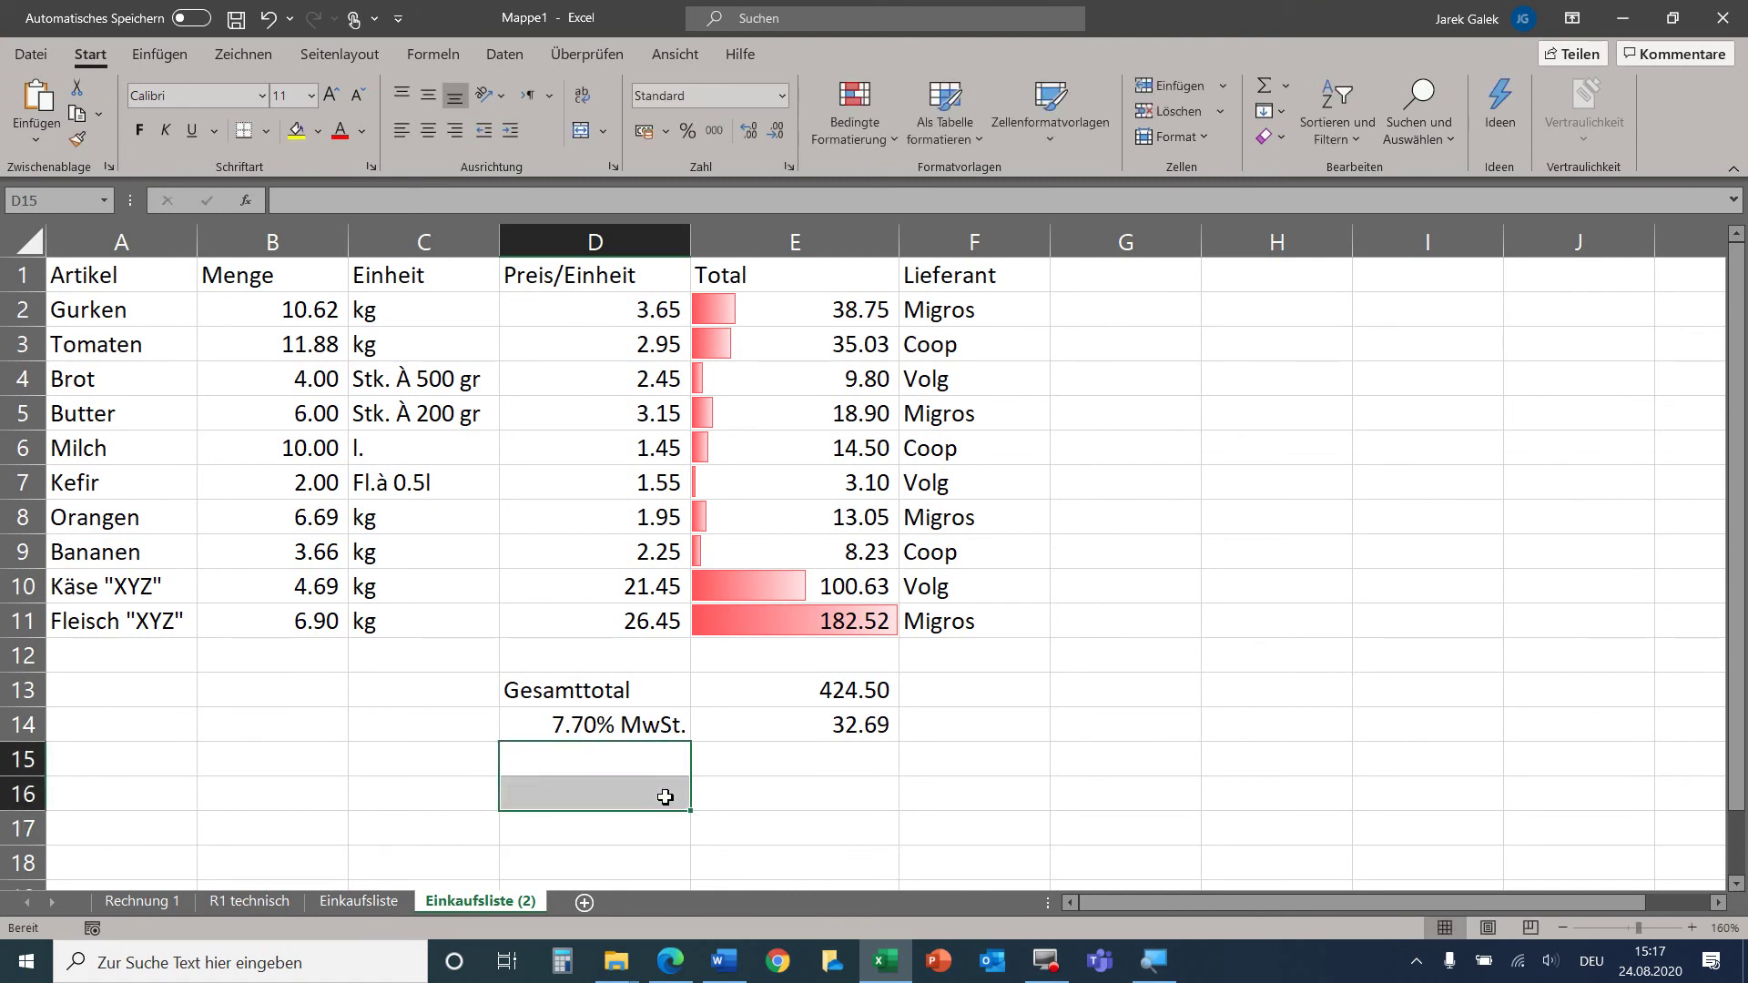
Start entering the label 'Total brutto' in D15.
left_click(717, 764)
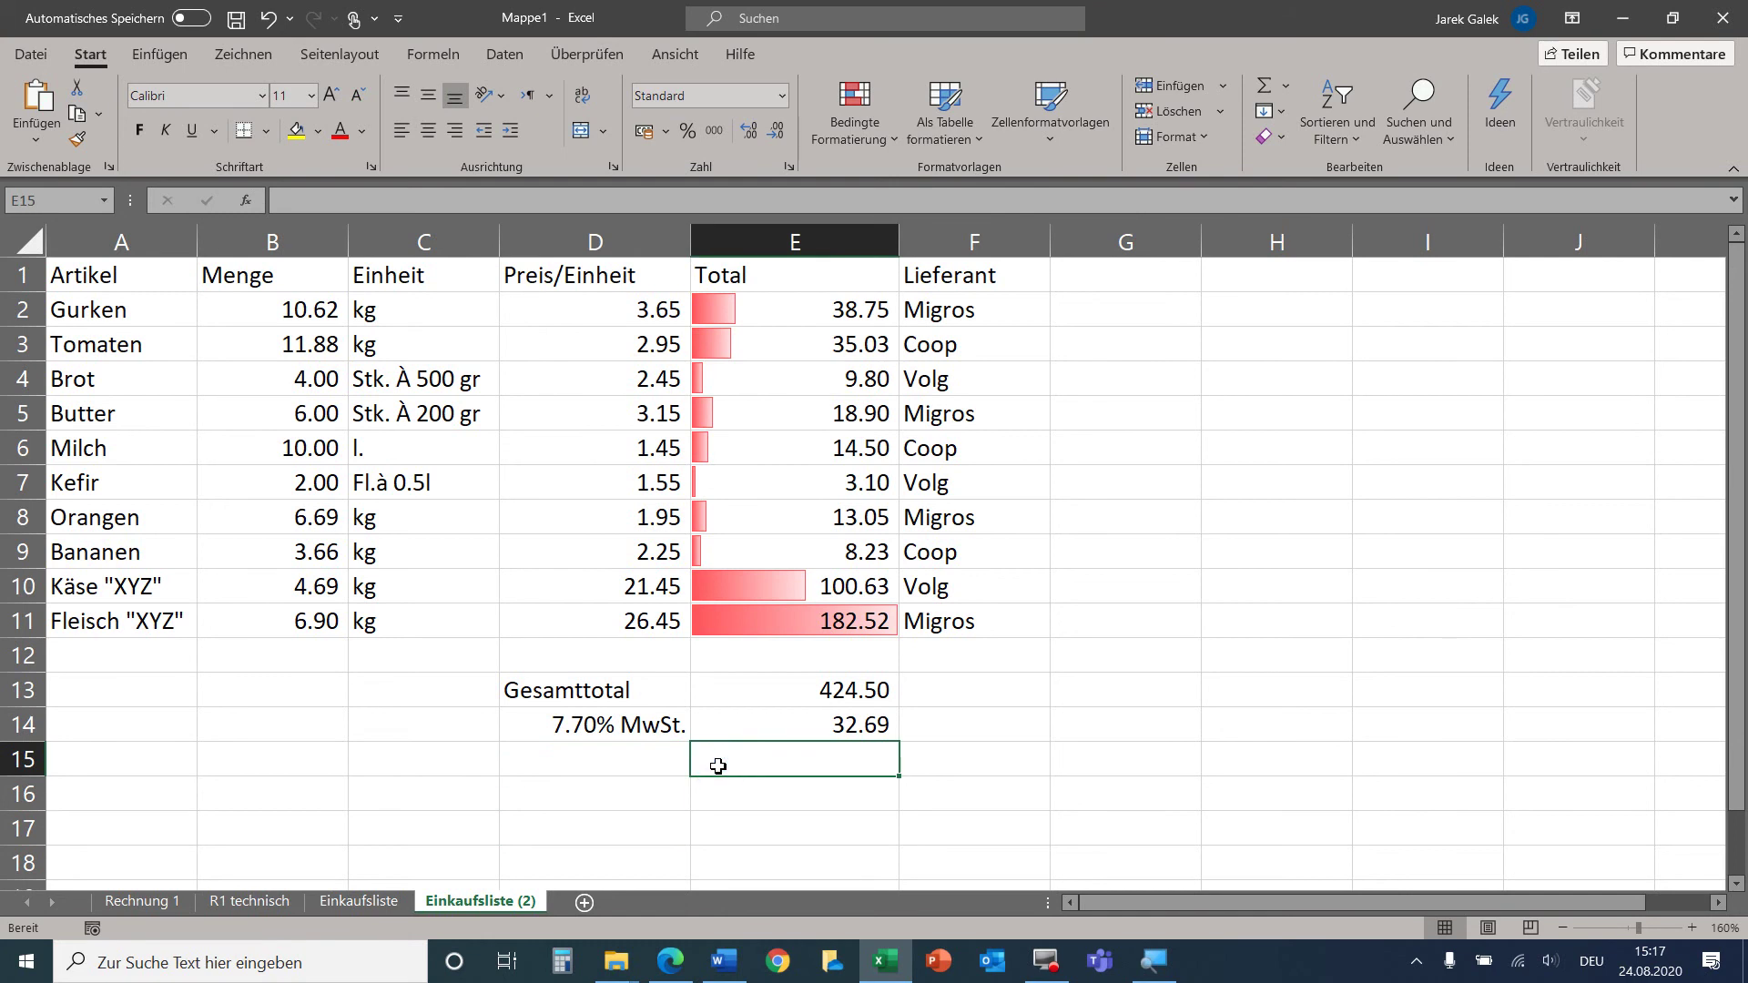
key("Left")
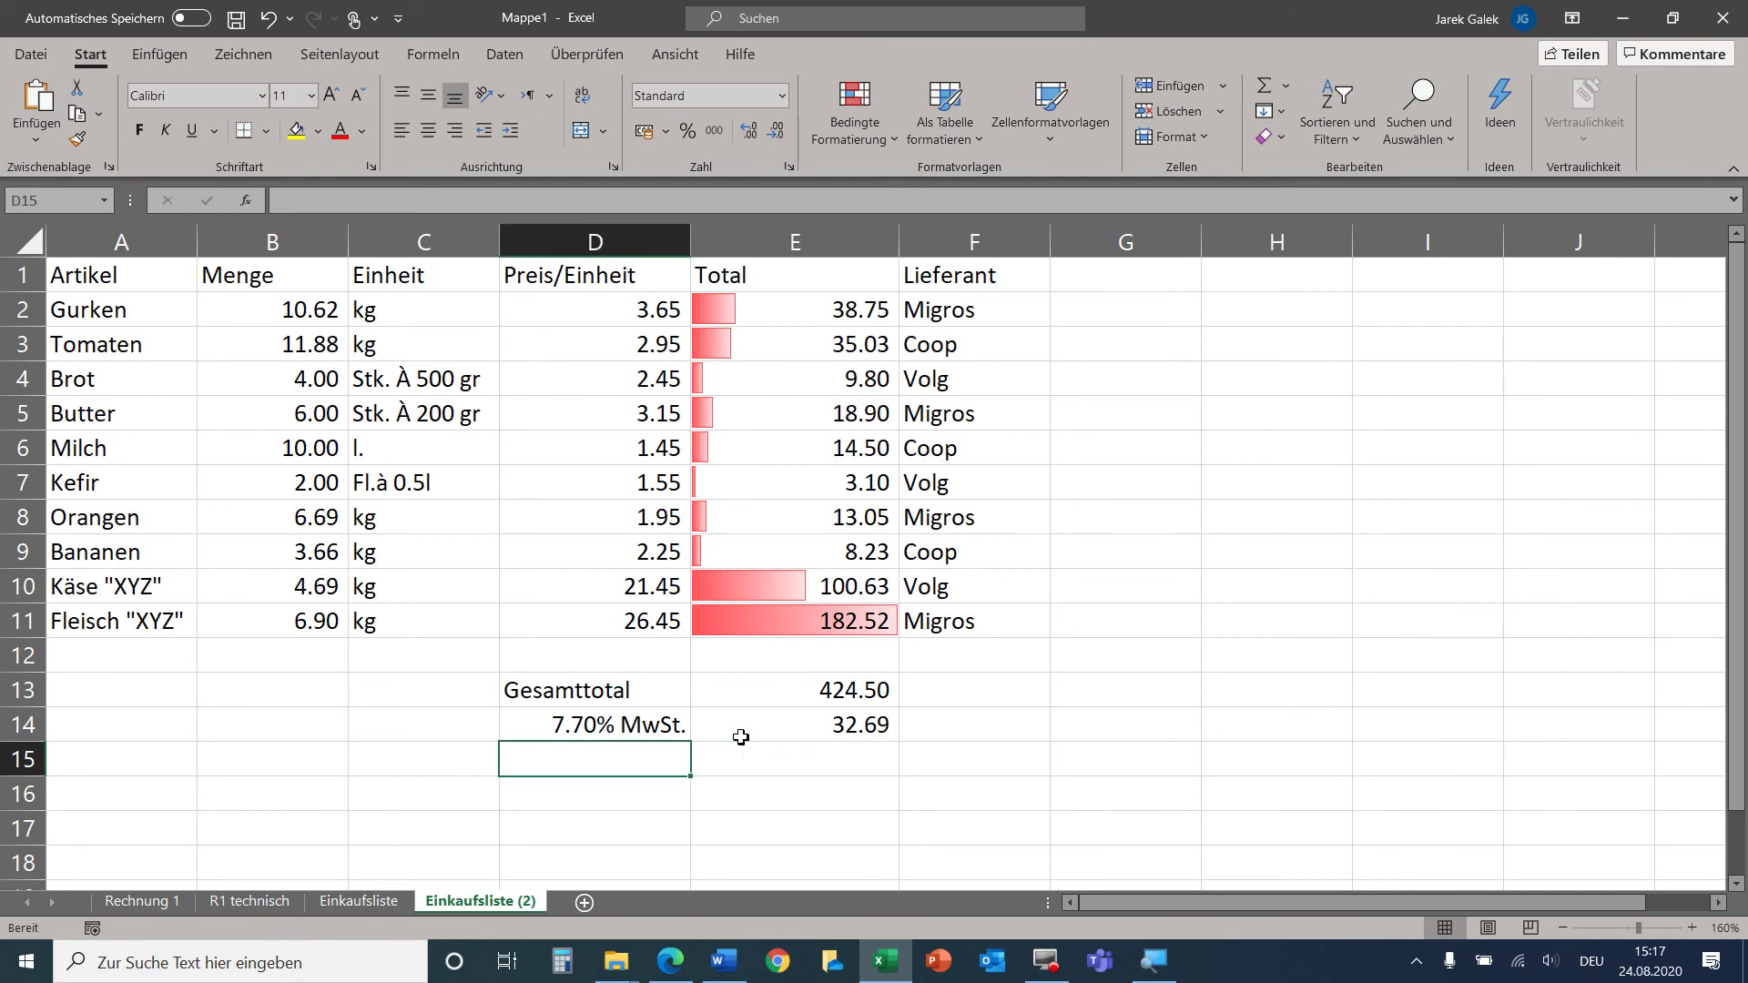
type("TOtal bruttp")
Correct the D15 label to 'Total brutto' and rename D13 to 'Gesamttotal netto'.
key("BackSpace")
type("o")
key("Right")
left_click(689, 690)
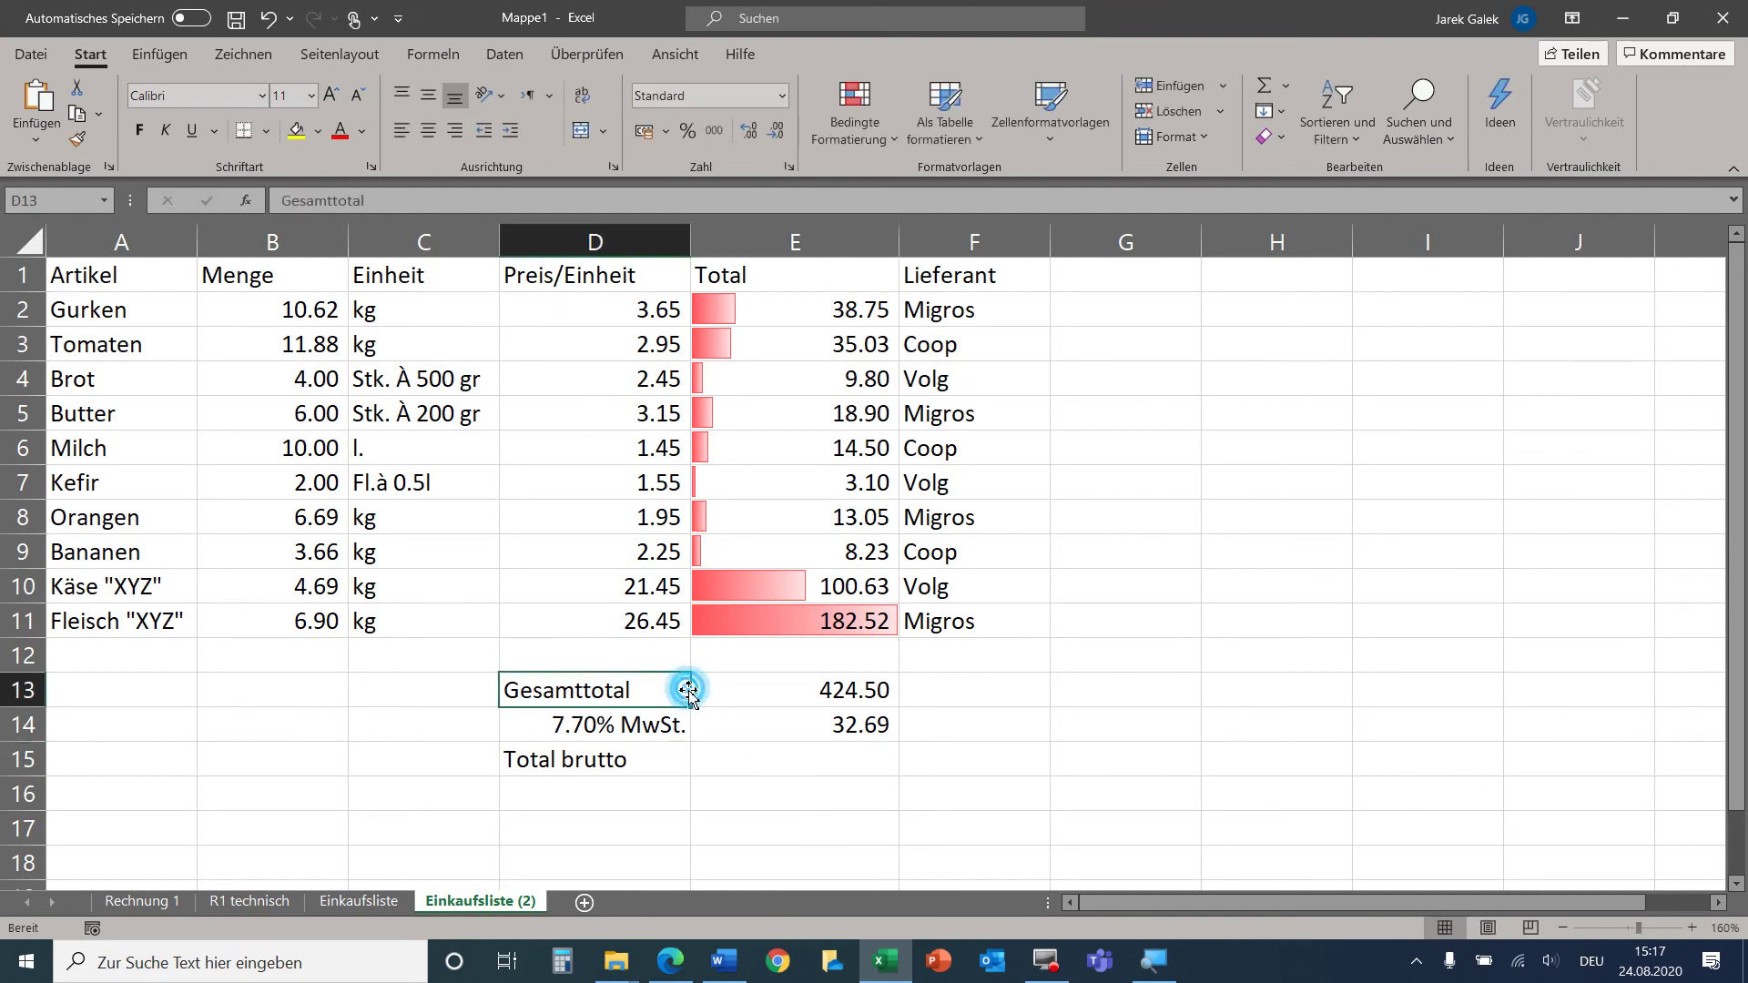
double_click(672, 690)
type("netto")
key("Return")
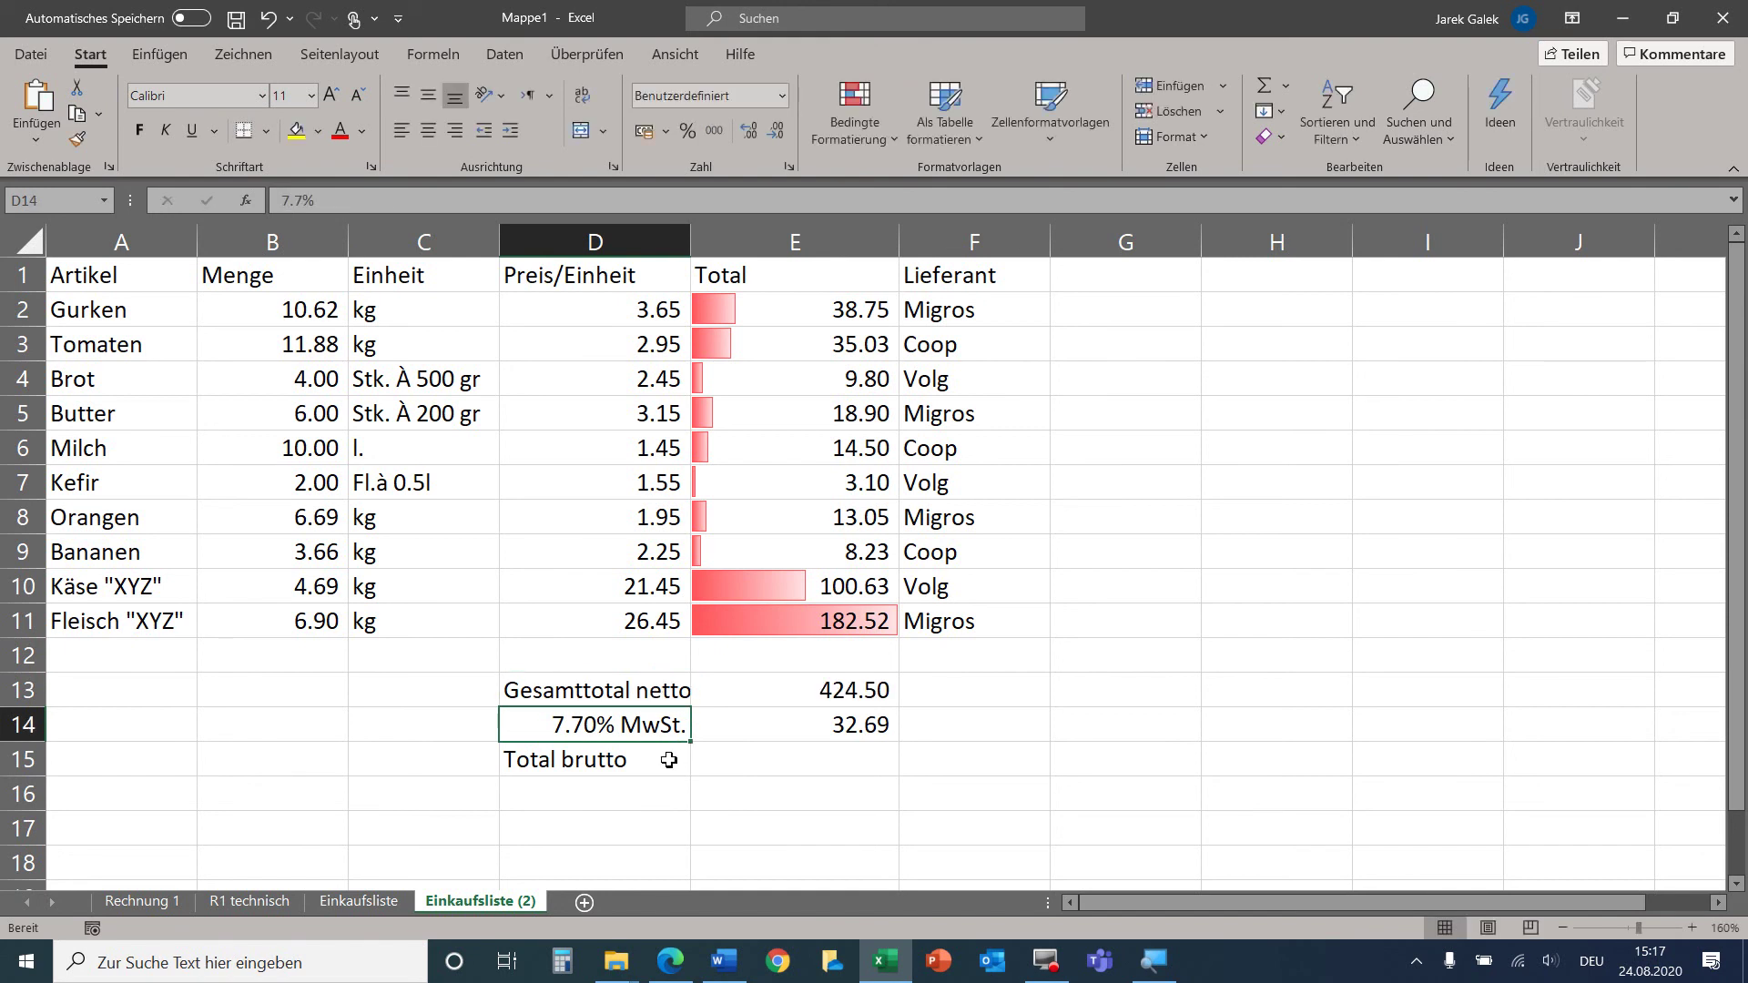
Rename the D15 label from 'Total brutto' to 'Gesamttotal brutto'.
double_click(557, 760)
left_click_drag(557, 760, 496, 755)
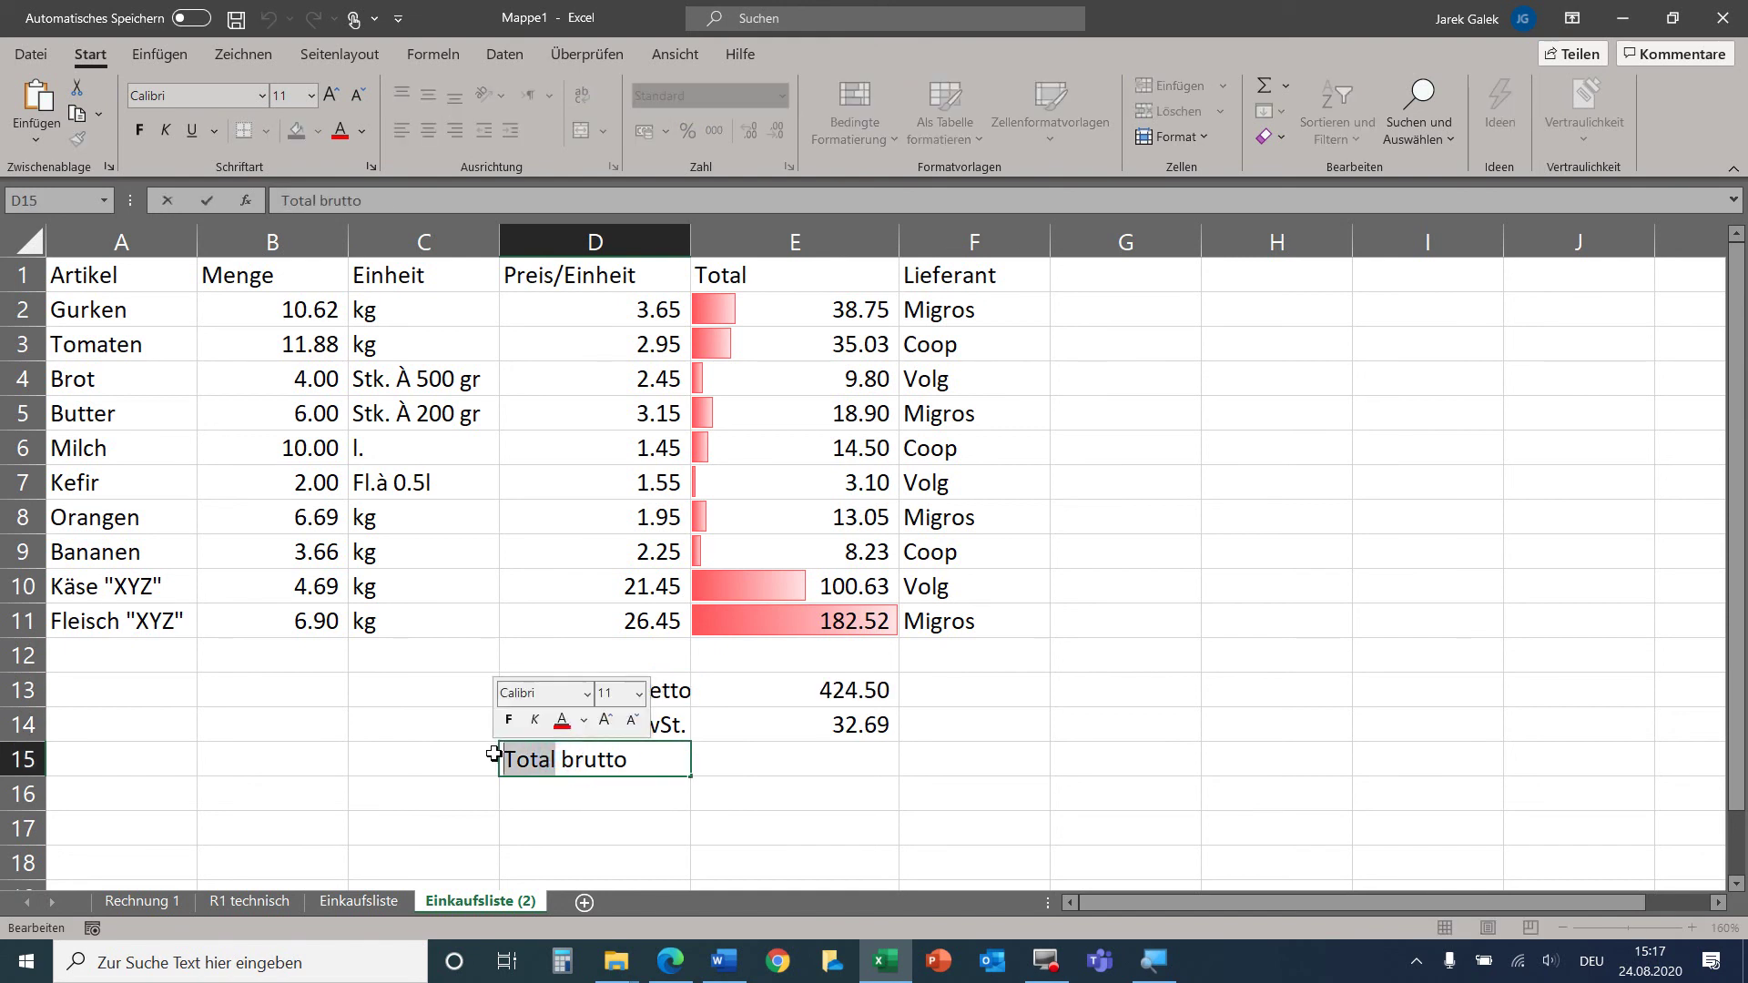
type("Gesamttotal")
key("Return")
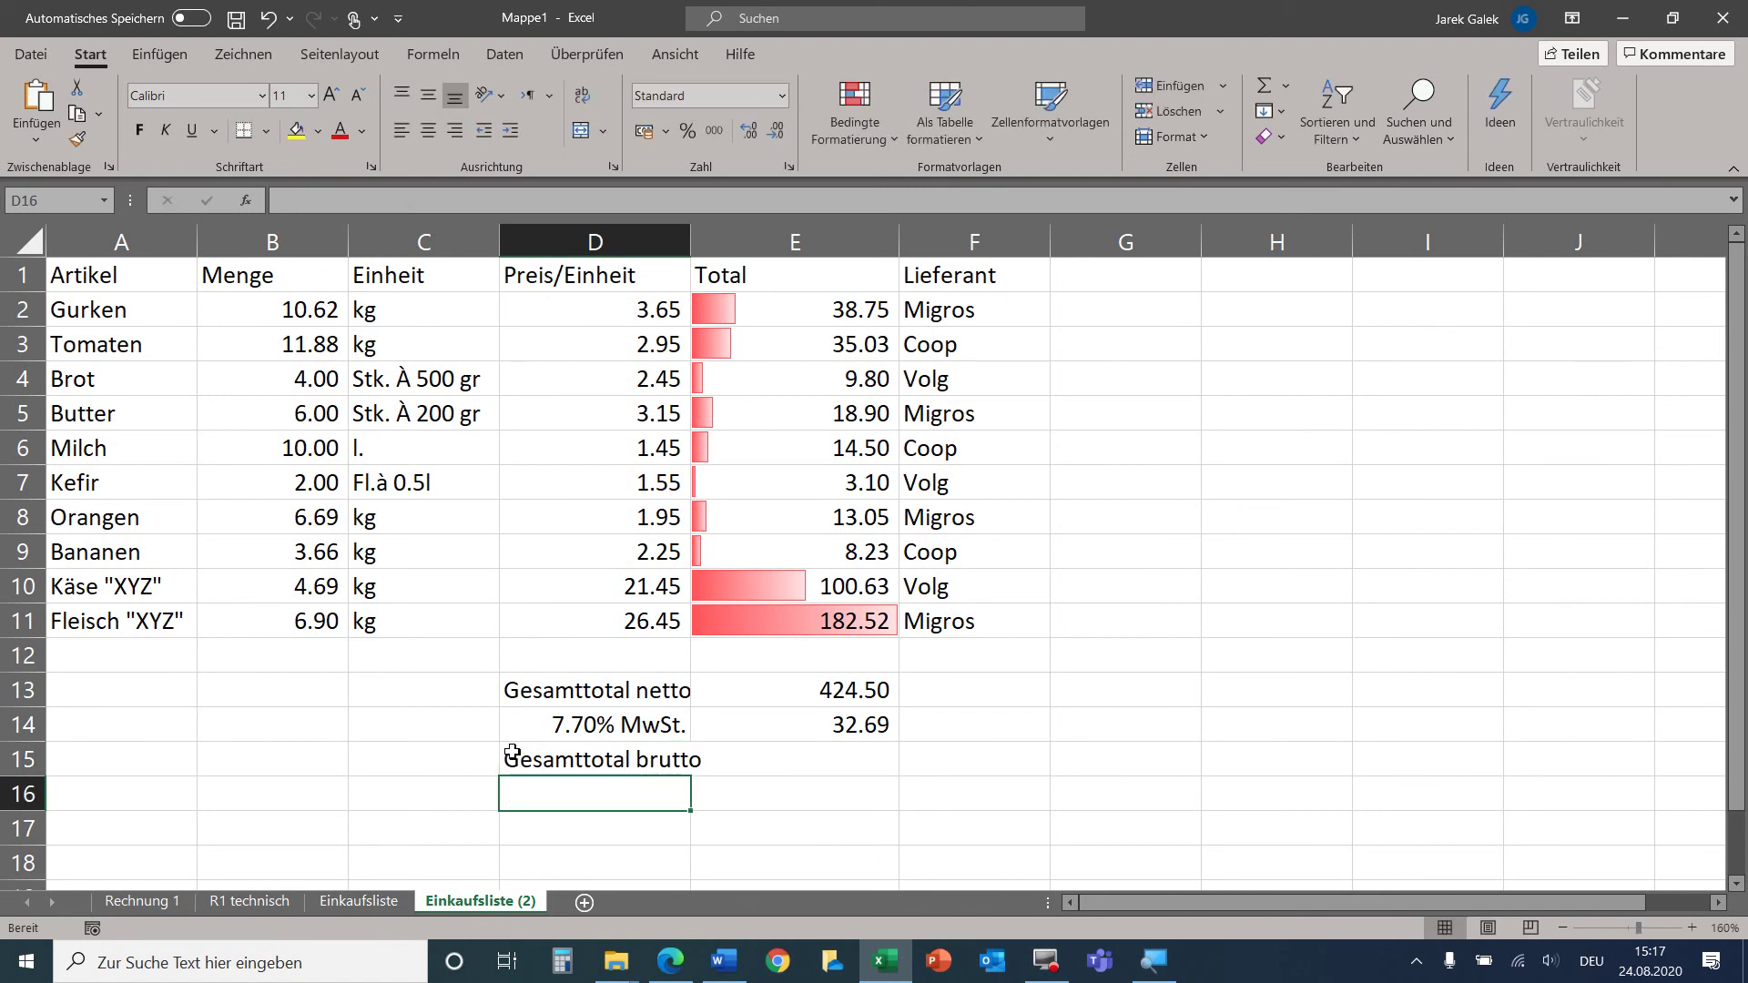
Right-align the summary labels in D13:D15 and start an AutoSum in E15.
left_click(550, 759)
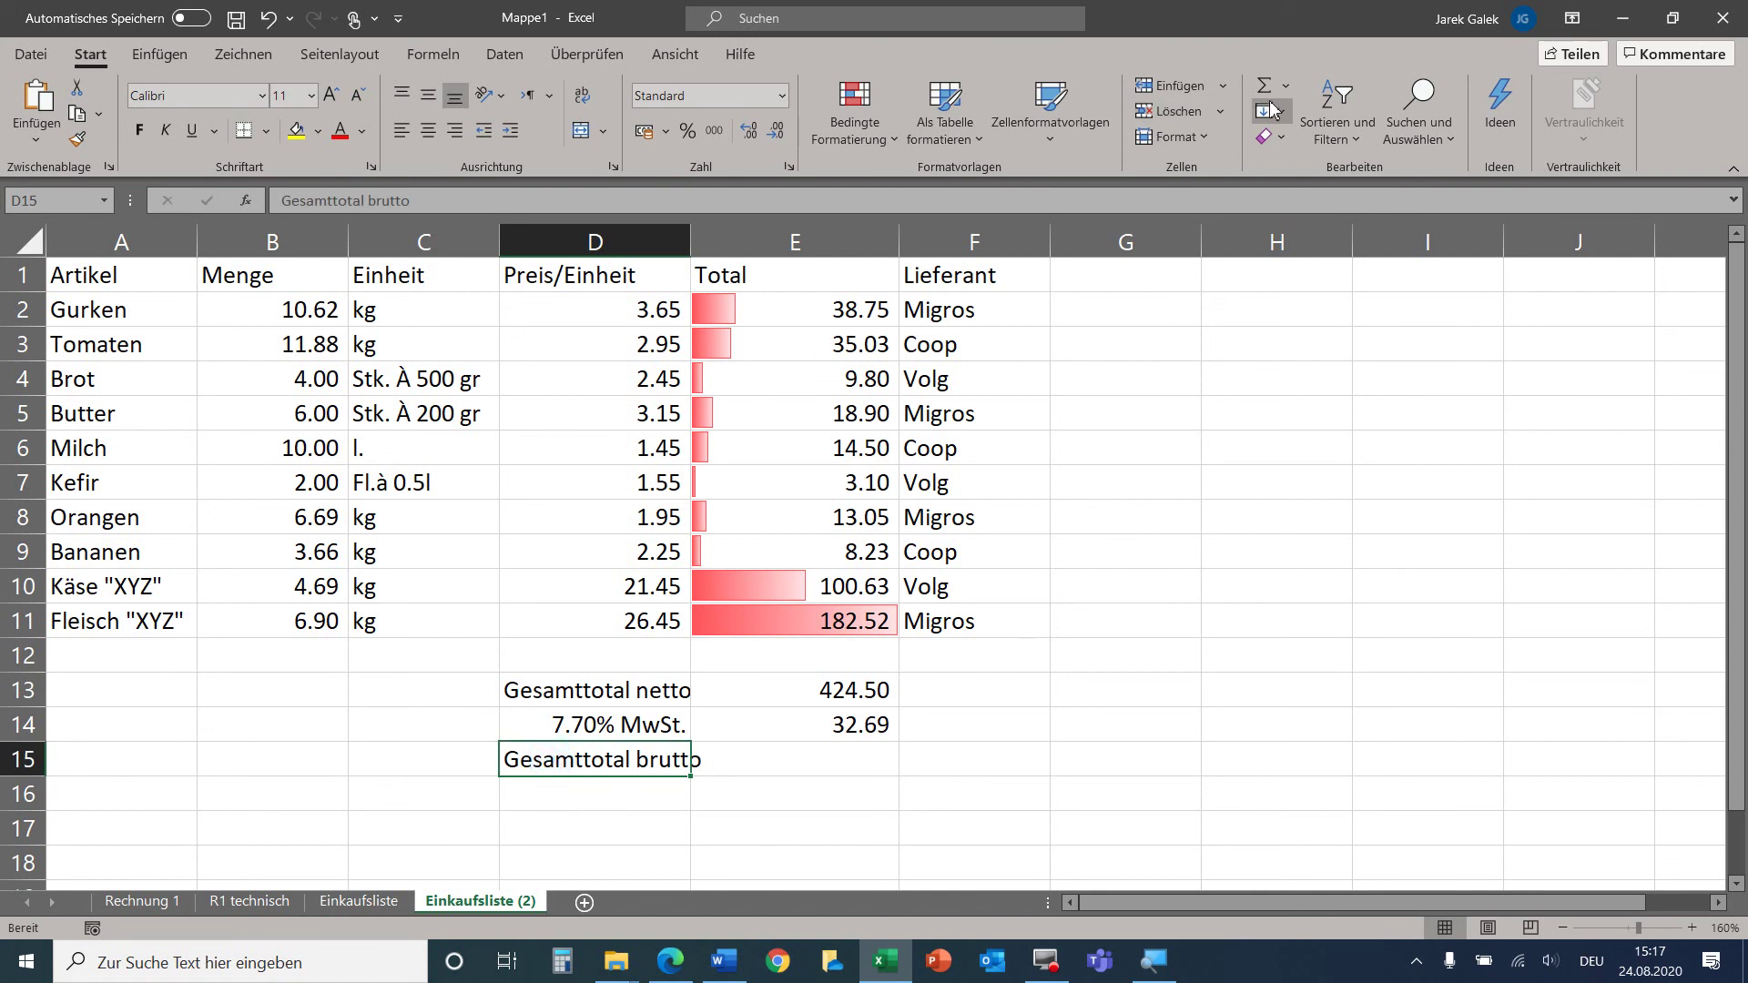
left_click(453, 133)
left_click_drag(576, 689, 583, 743)
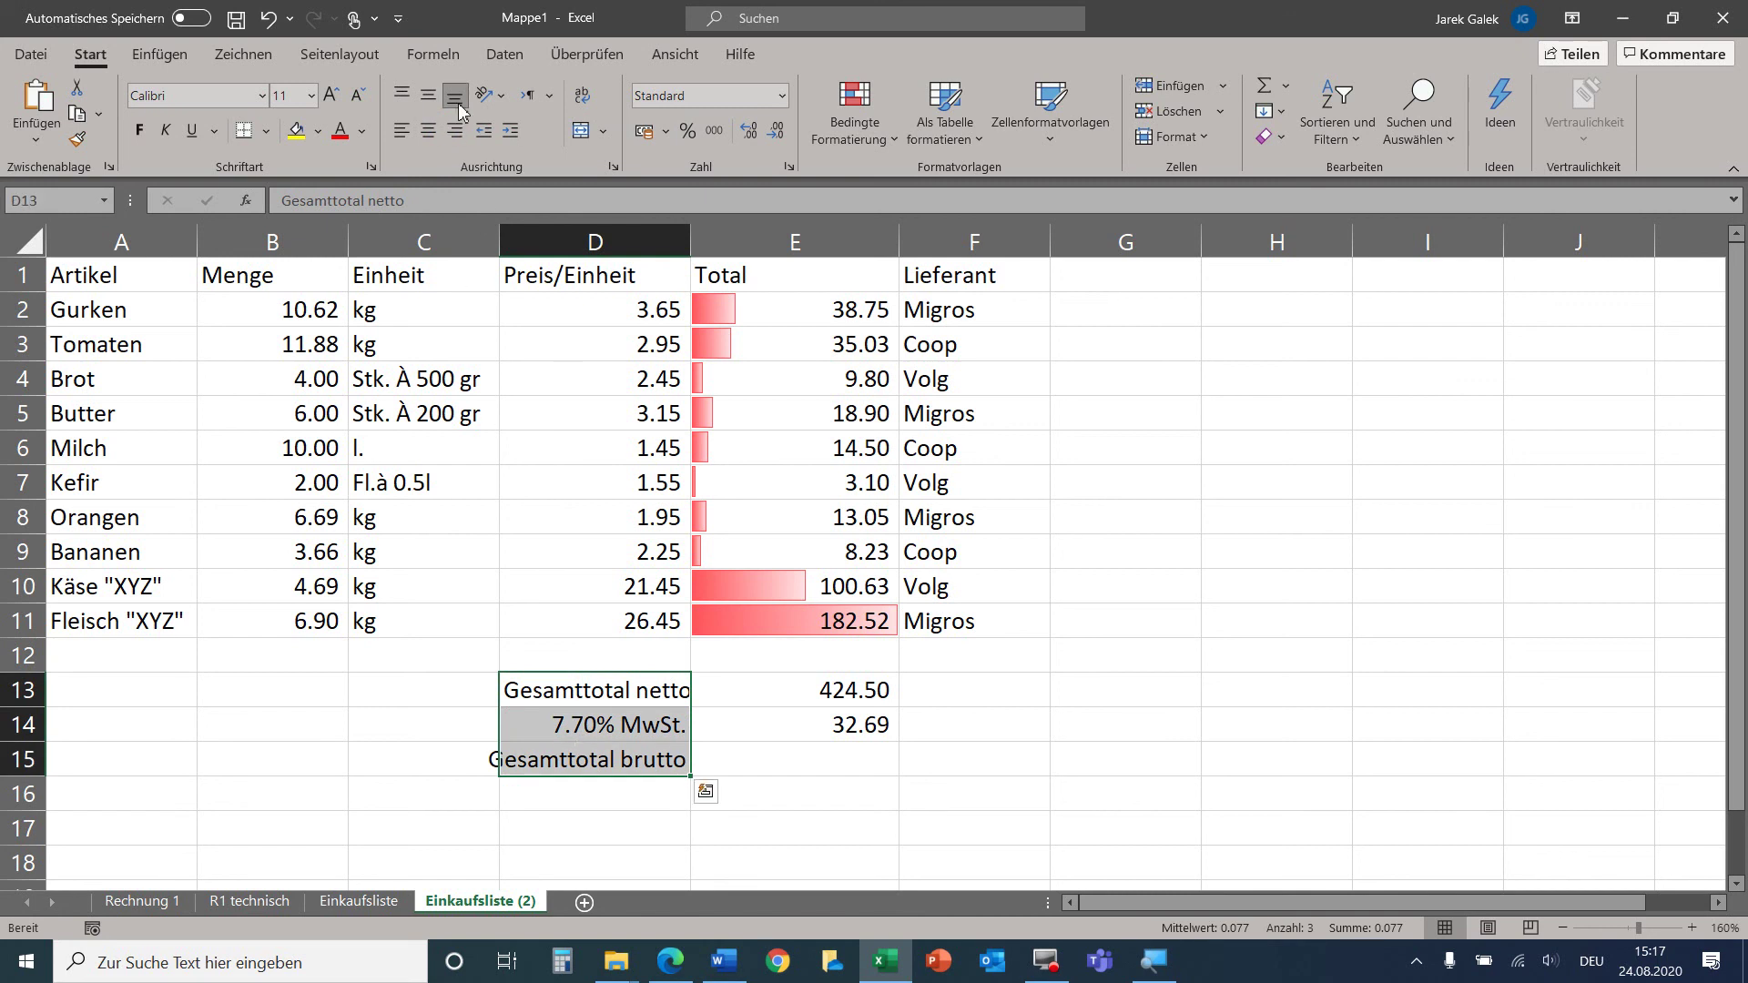
left_click(457, 133)
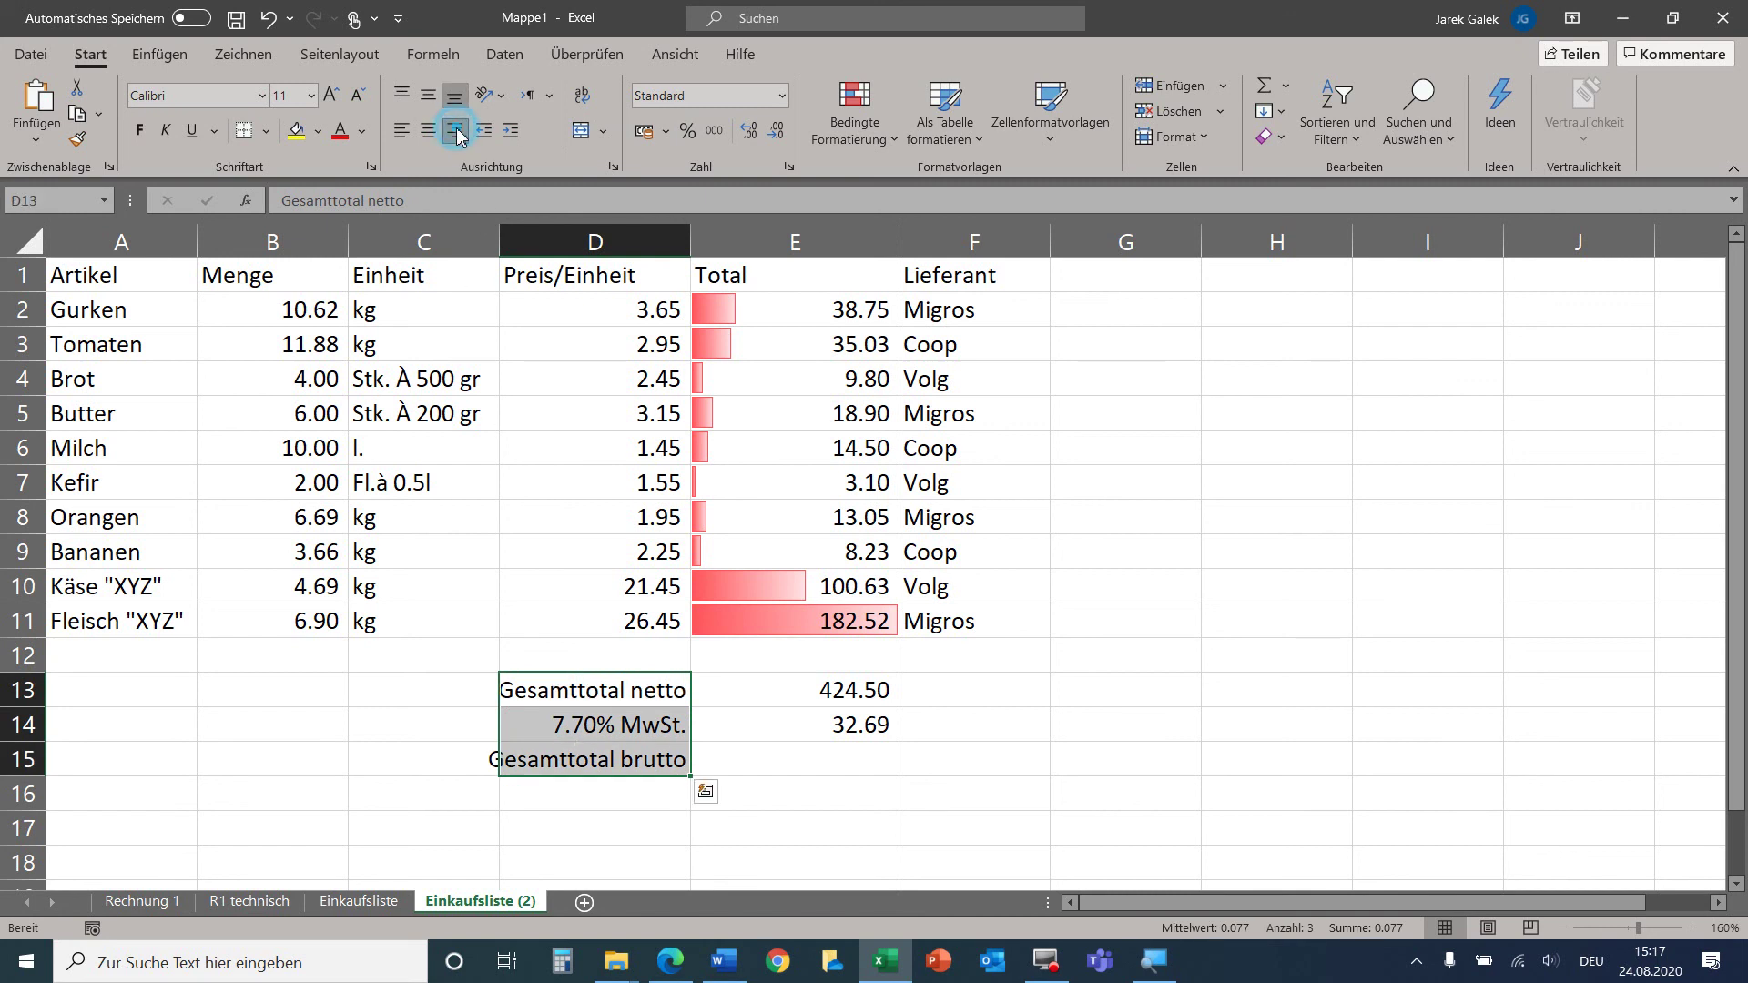
left_click(805, 768)
left_click(1267, 86)
Confirm the AutoSum, then replace E15 with the formula =E14+E13.
key("Return")
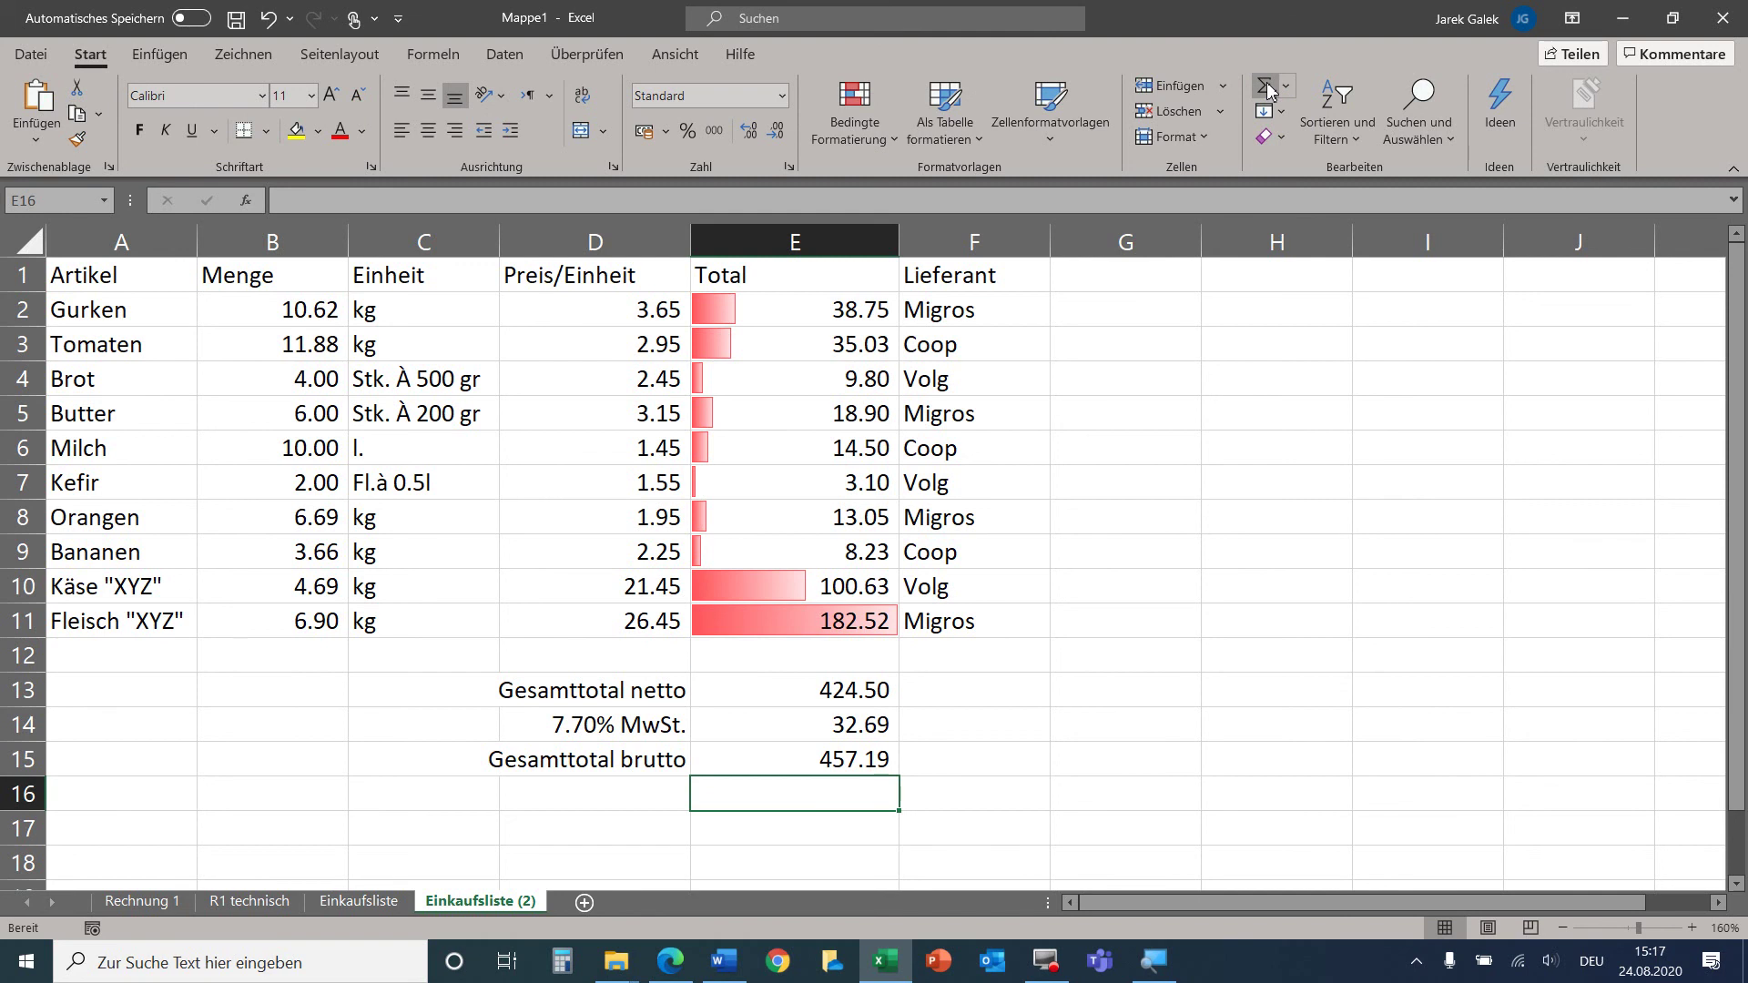
left_click(859, 748)
key("Delete")
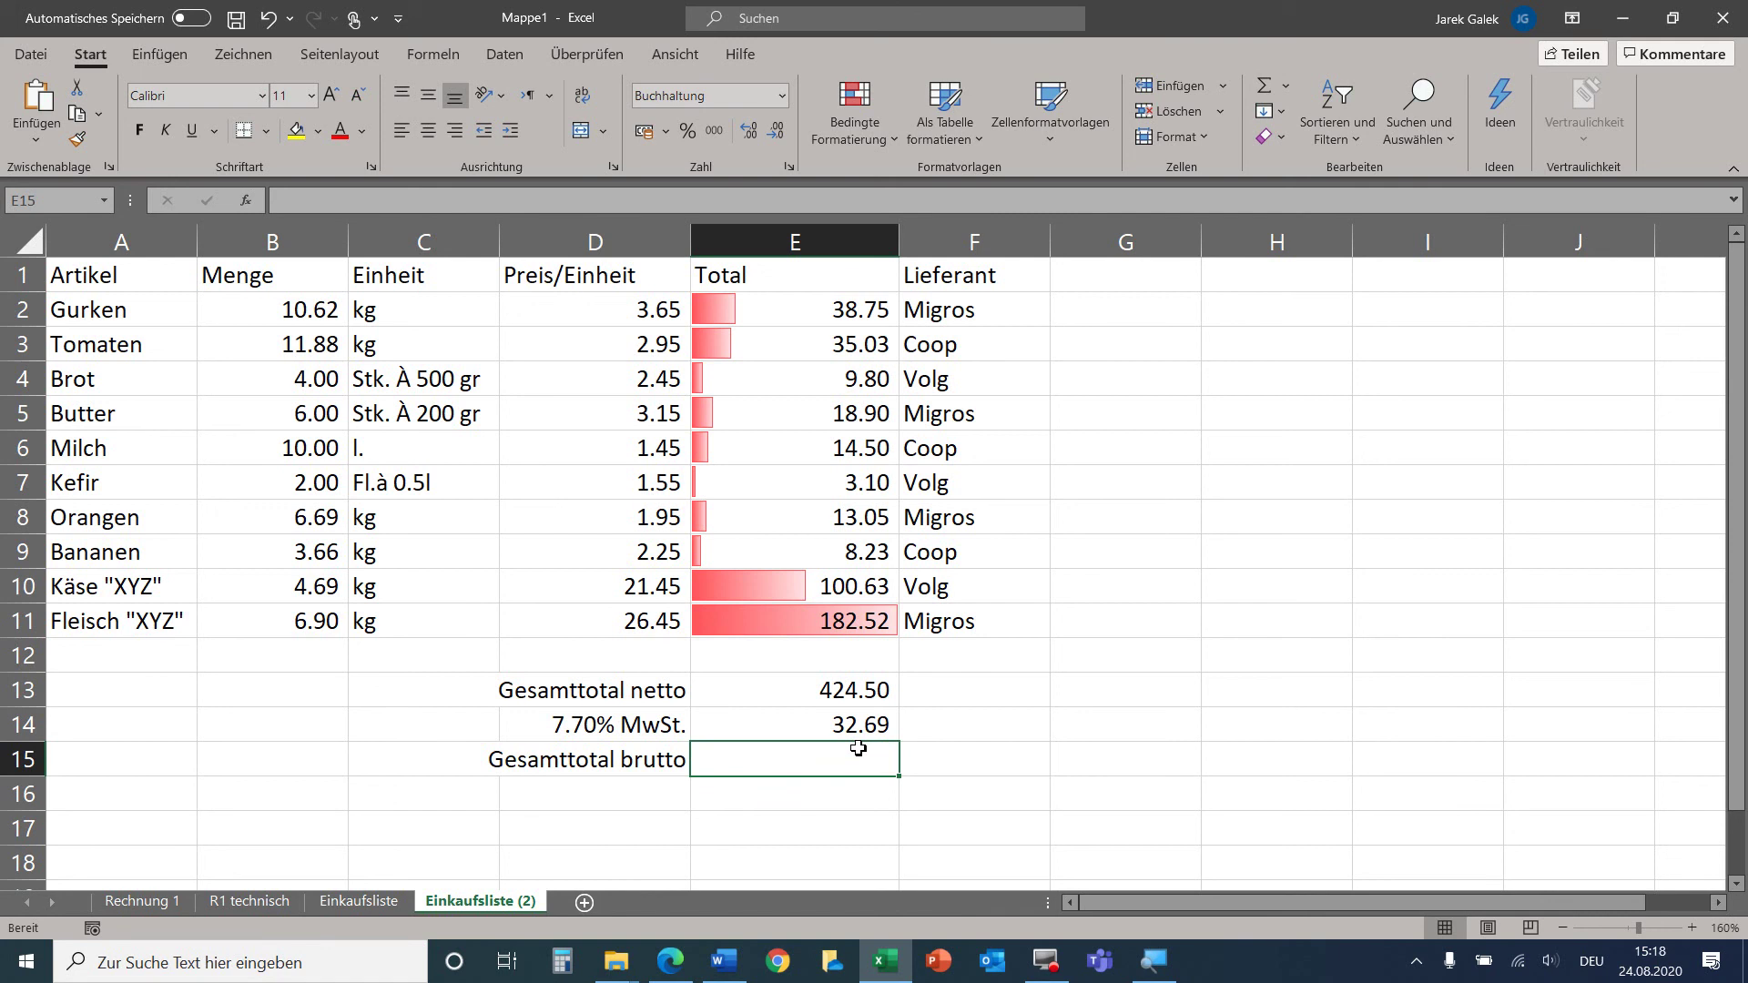
type("=")
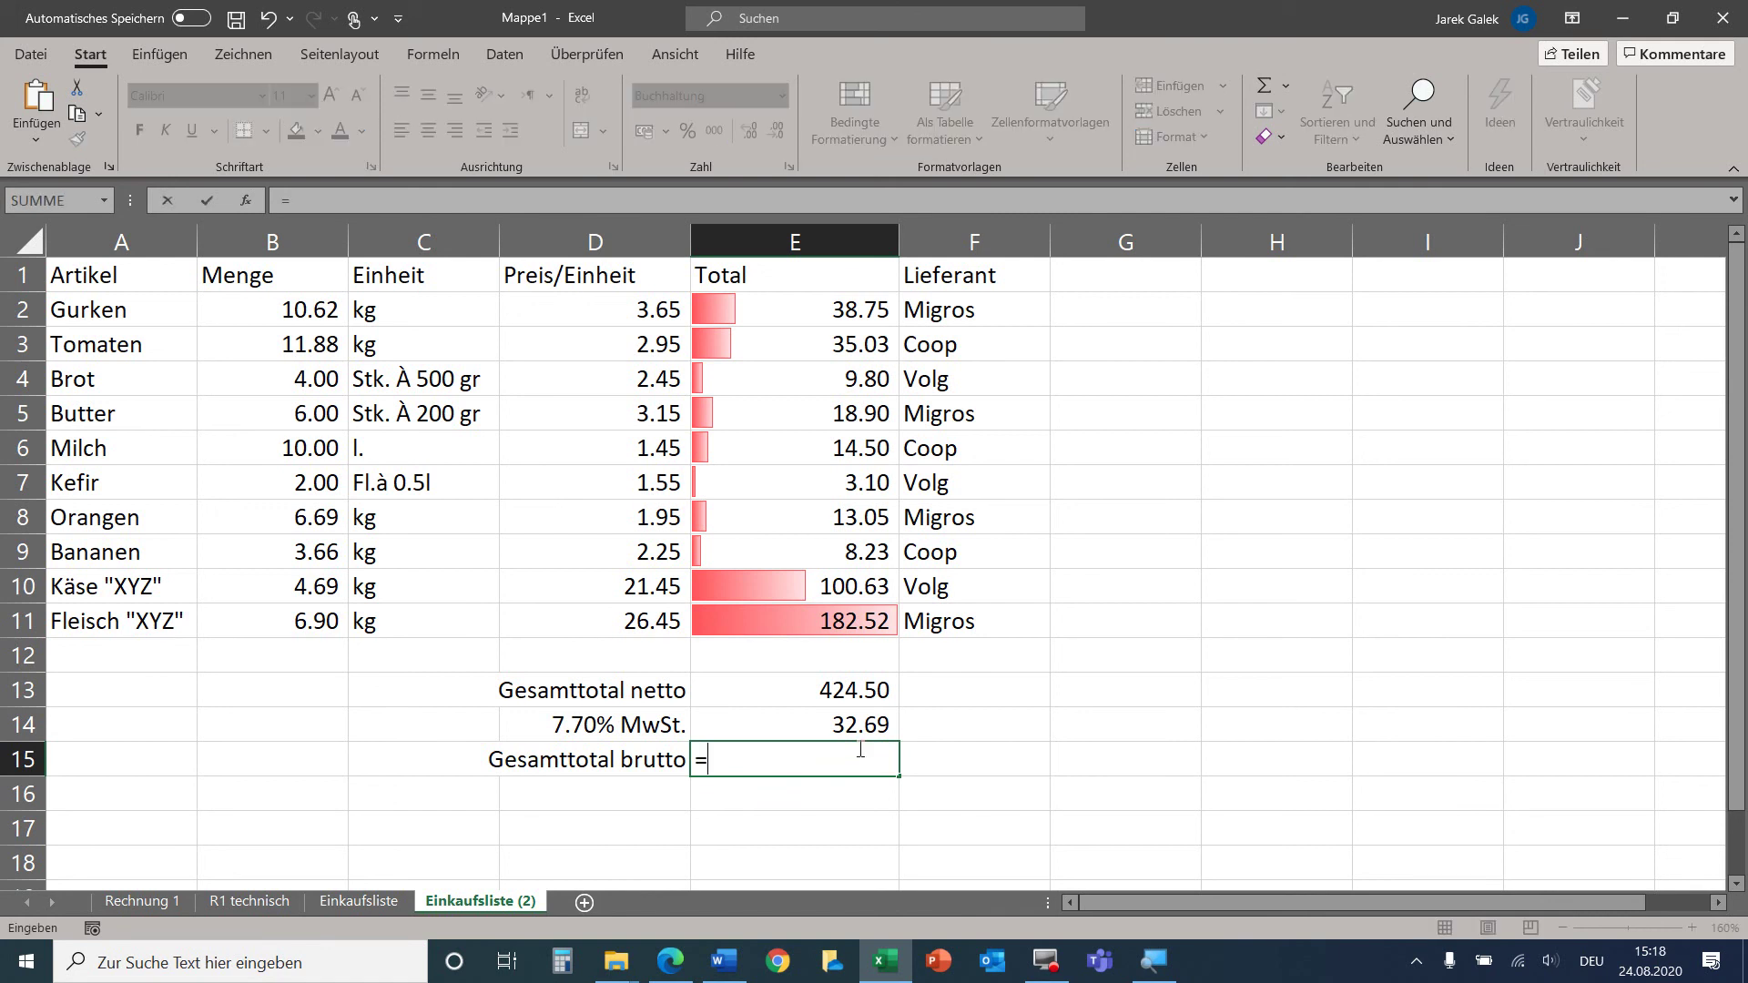
left_click(856, 729)
type("+")
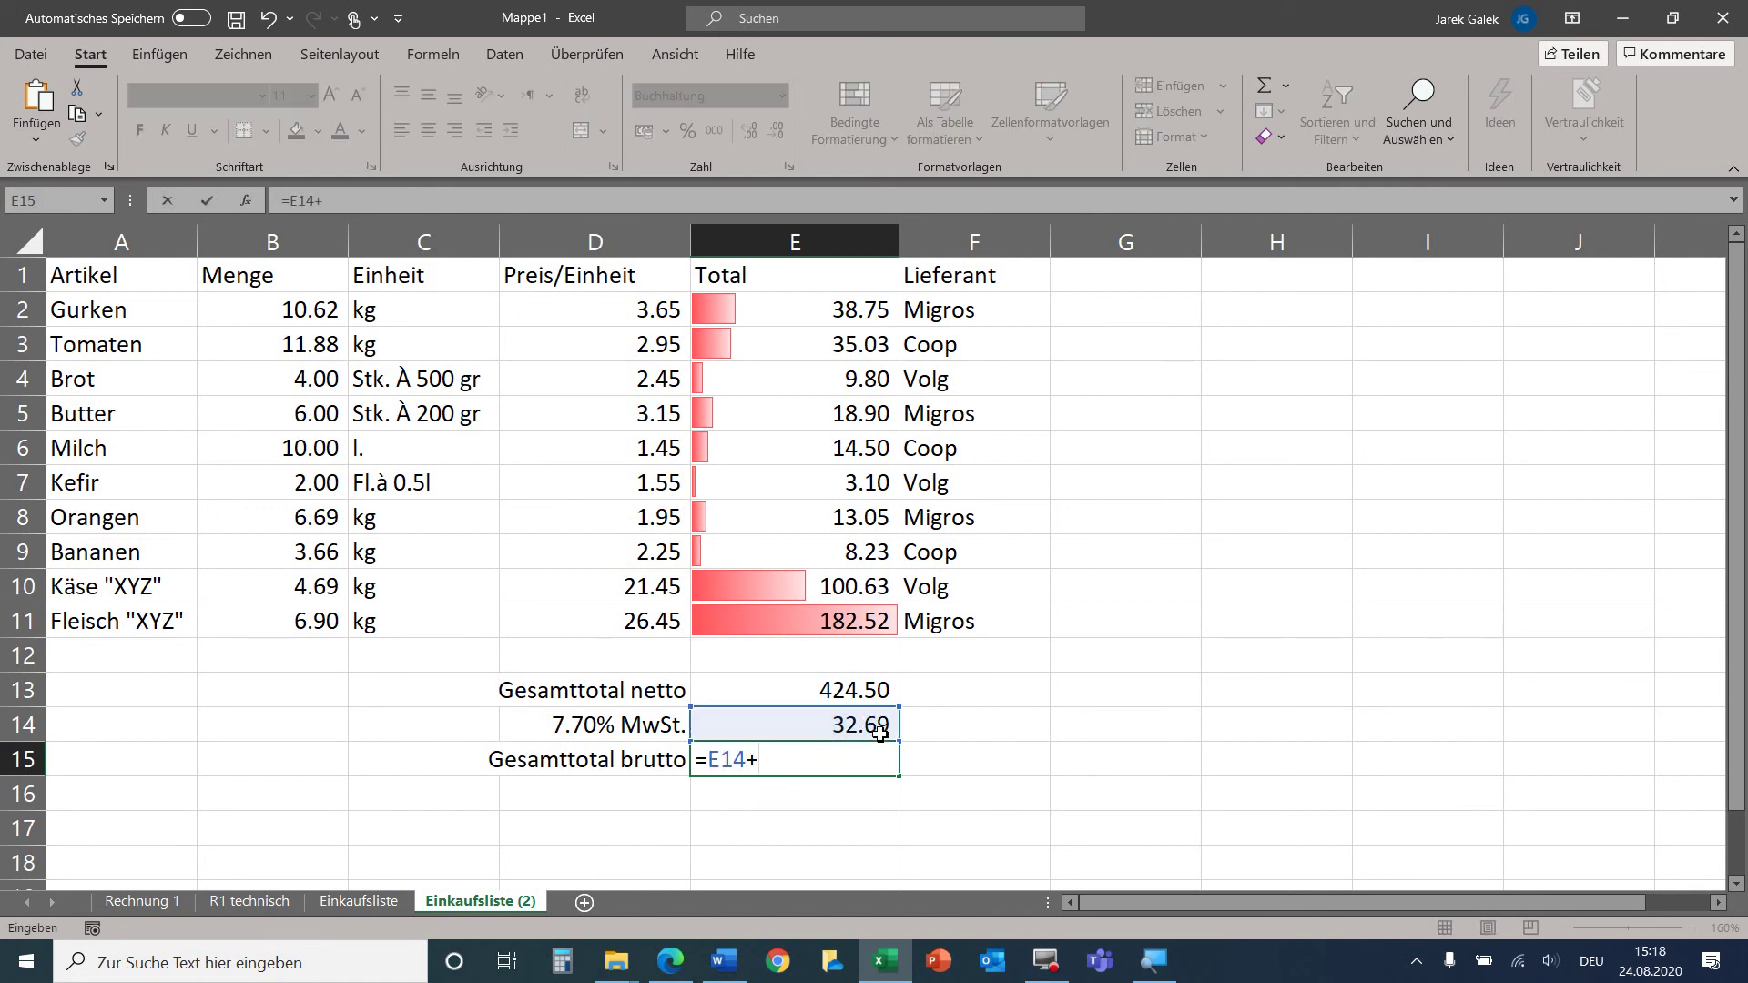
left_click(854, 697)
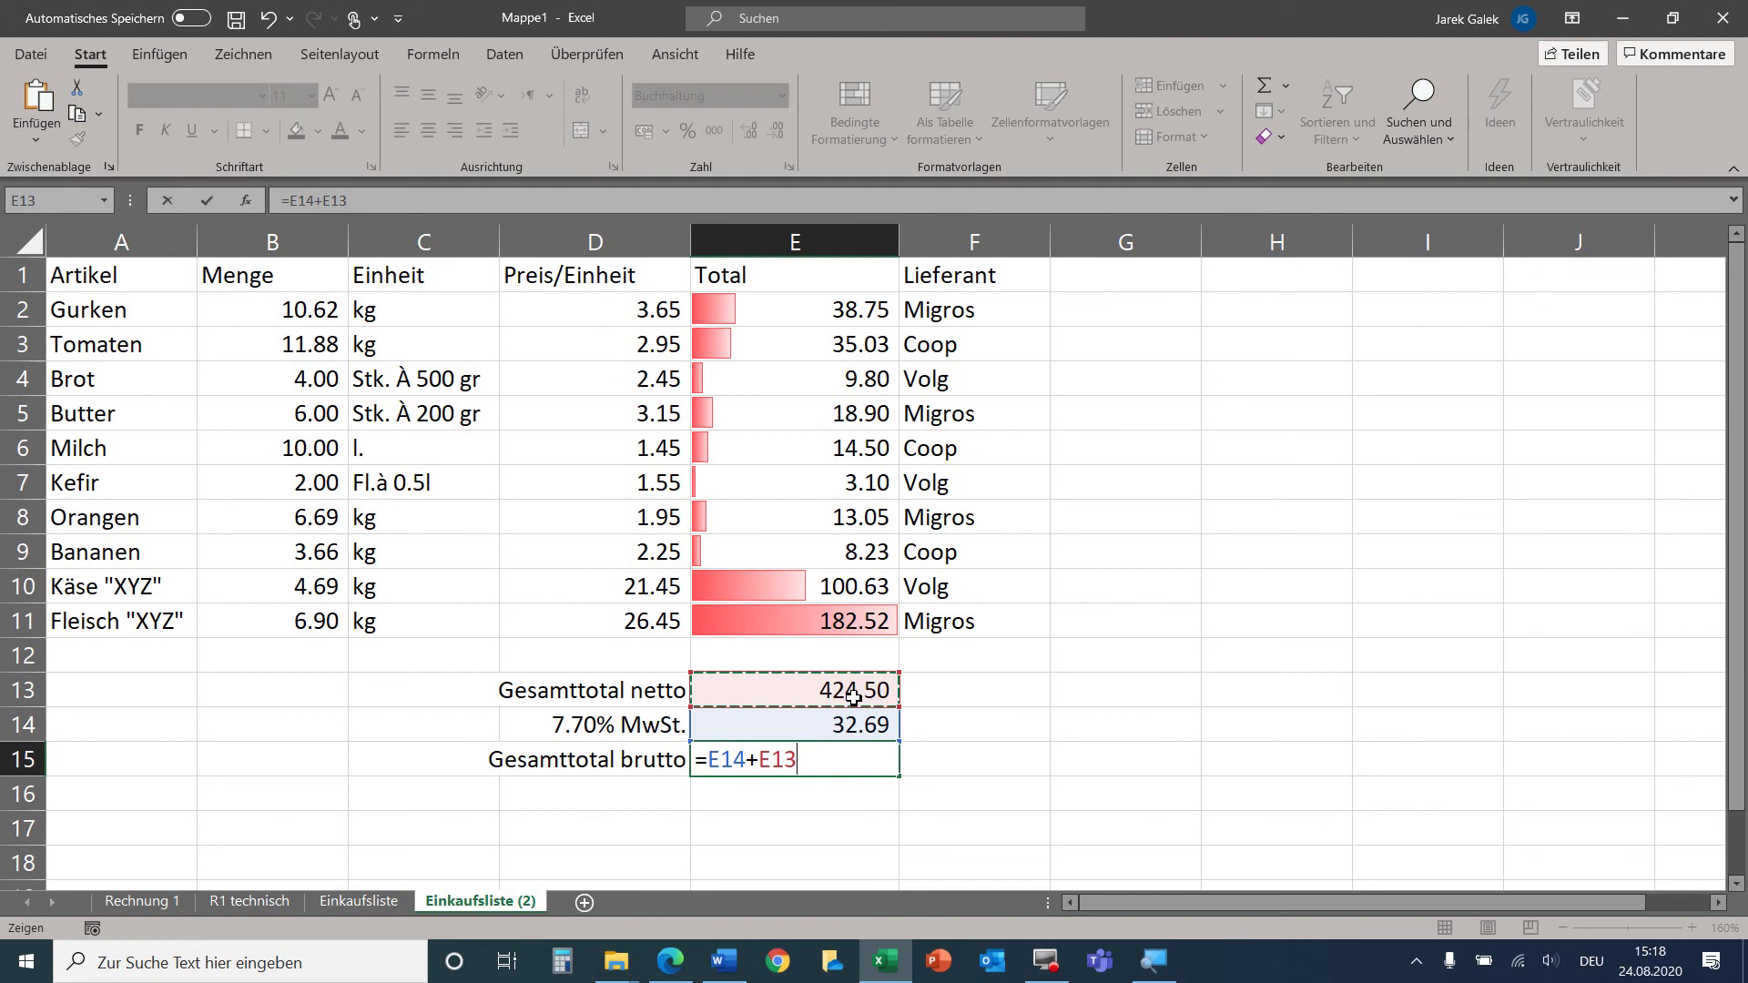
key("Return")
Redo the E15 gross total as an AutoSum =SUMME(E13:E14).
left_click(837, 767)
key("Delete")
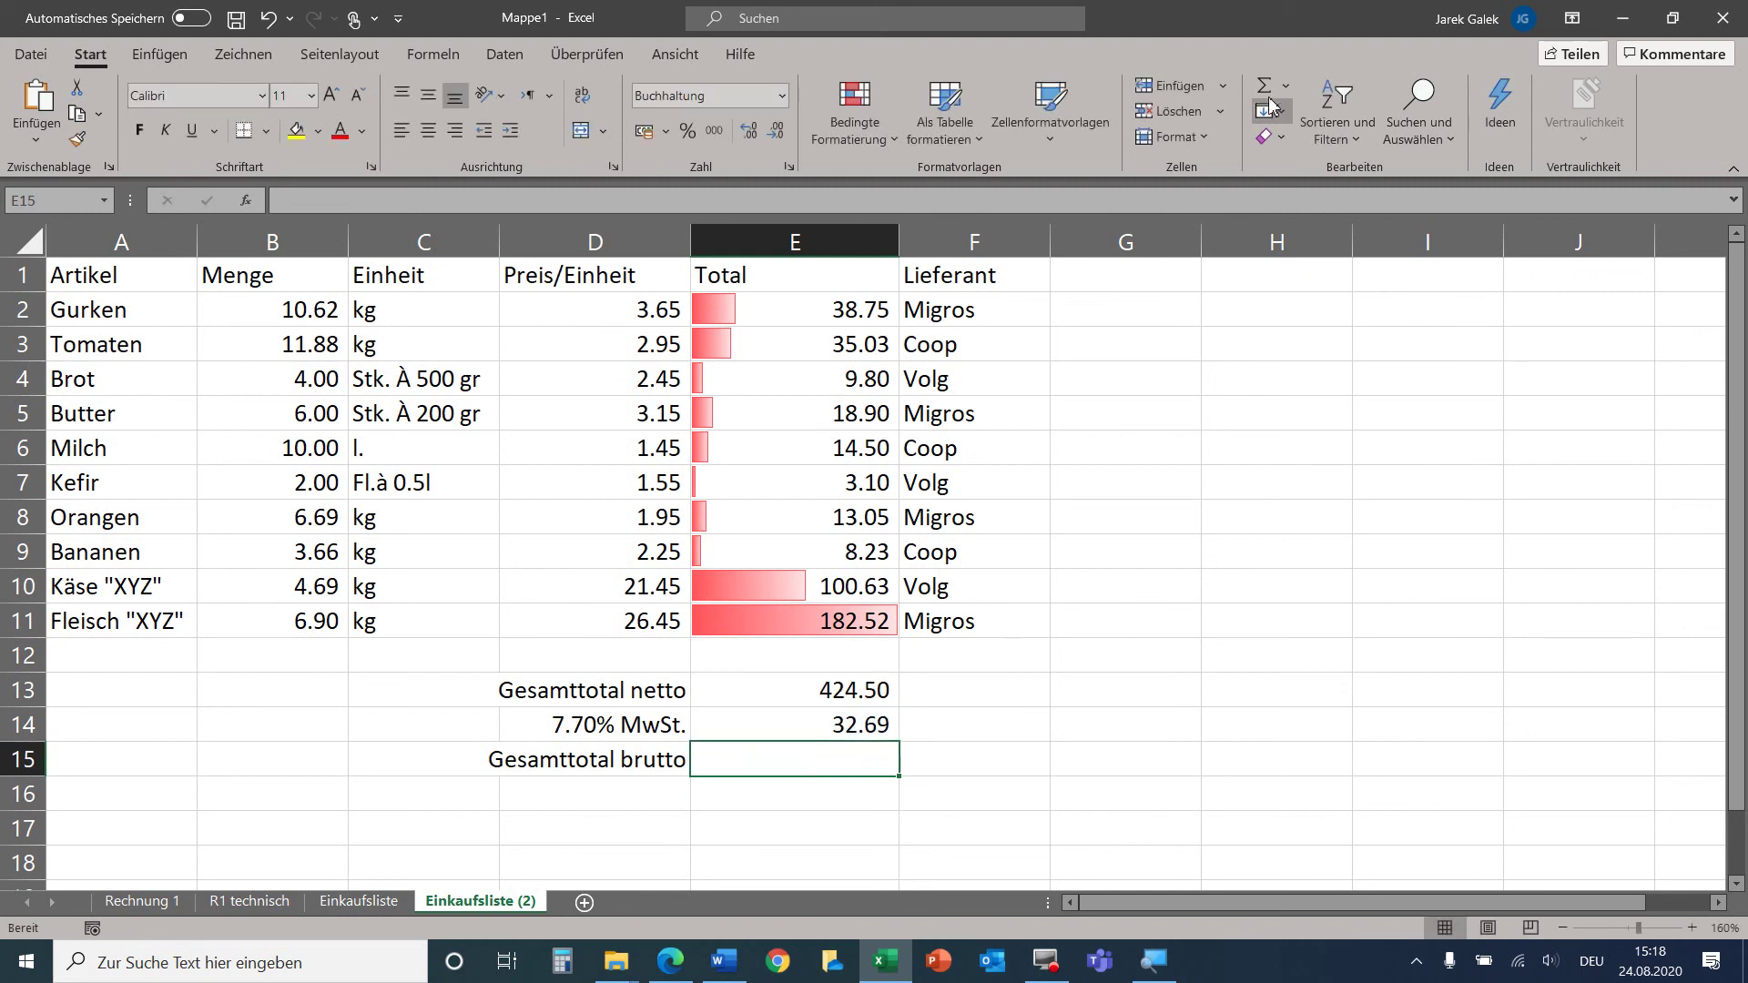
left_click(1265, 86)
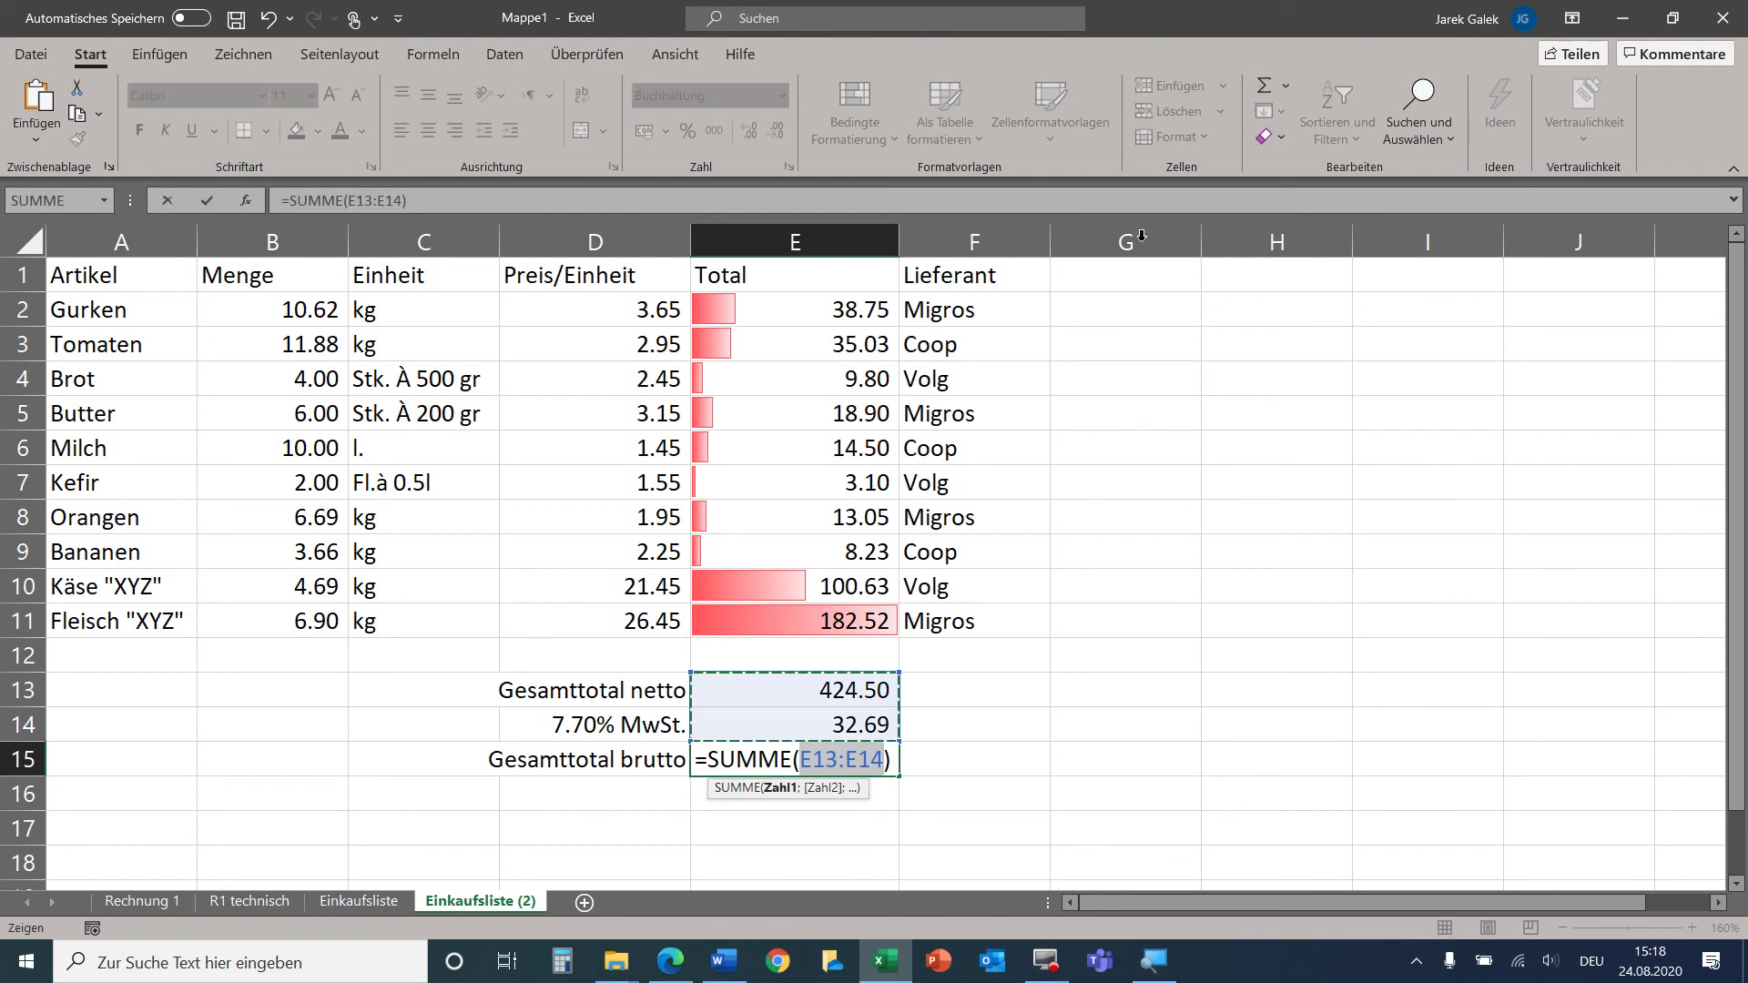
key("Return")
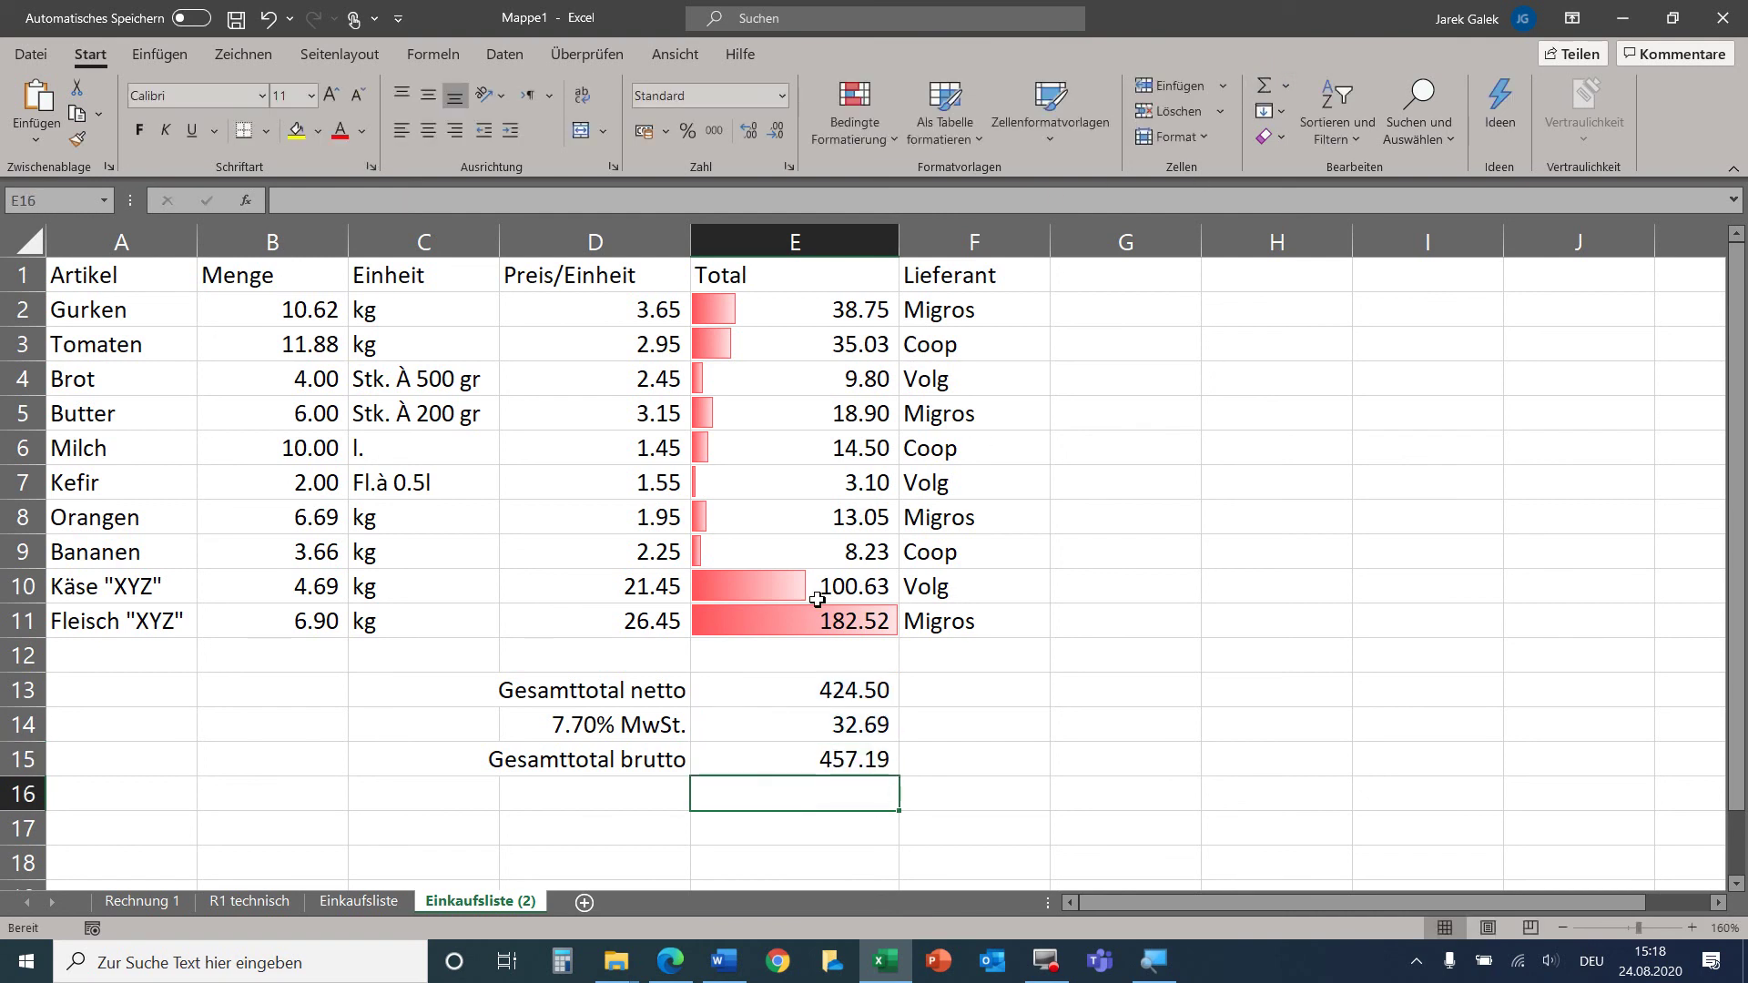